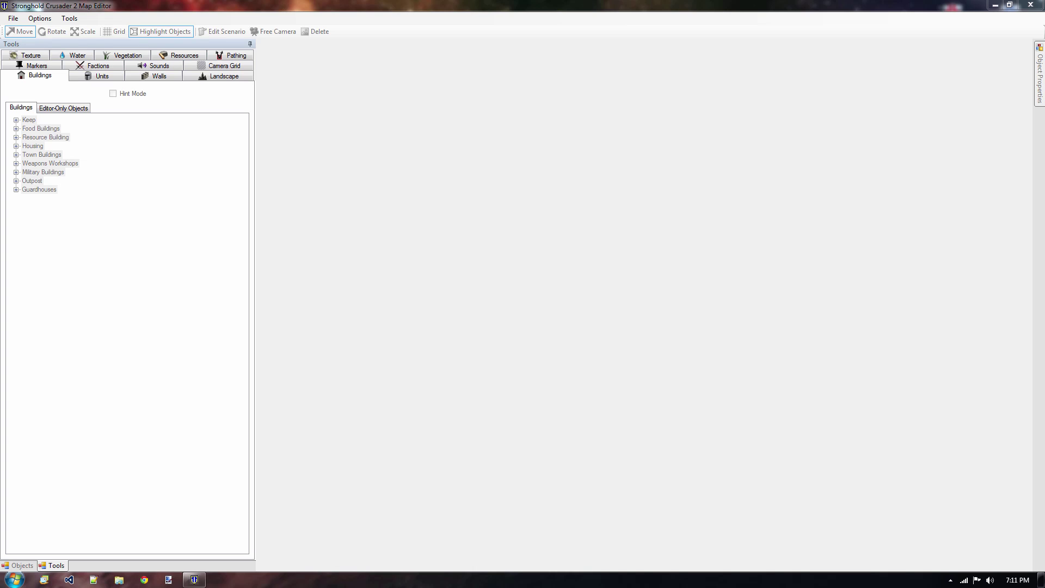
# Create a new map with the Small size and switch on the free camera.
pyautogui.click(15, 21)
pyautogui.click(21, 30)
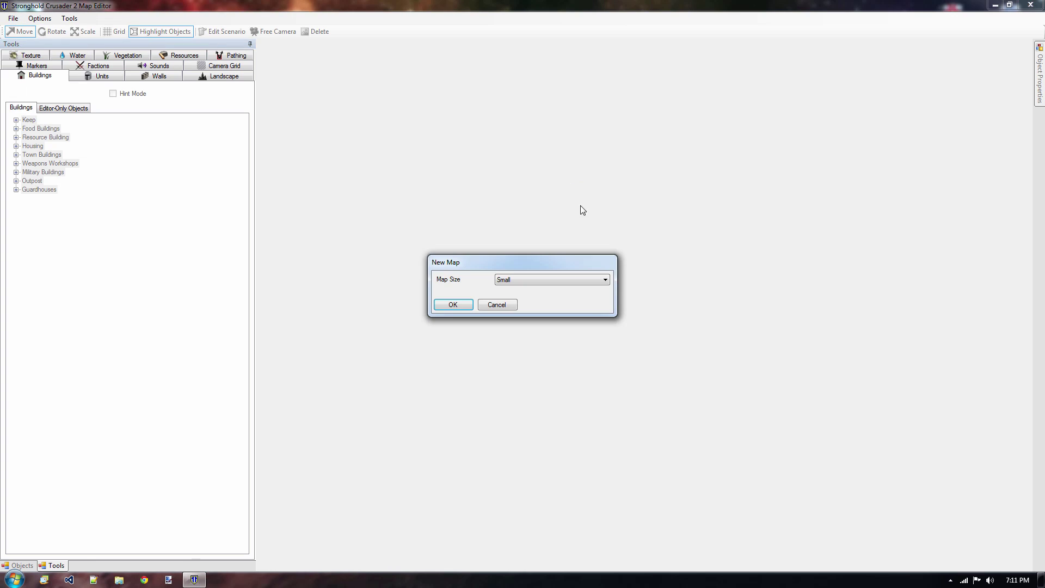
pyautogui.click(451, 306)
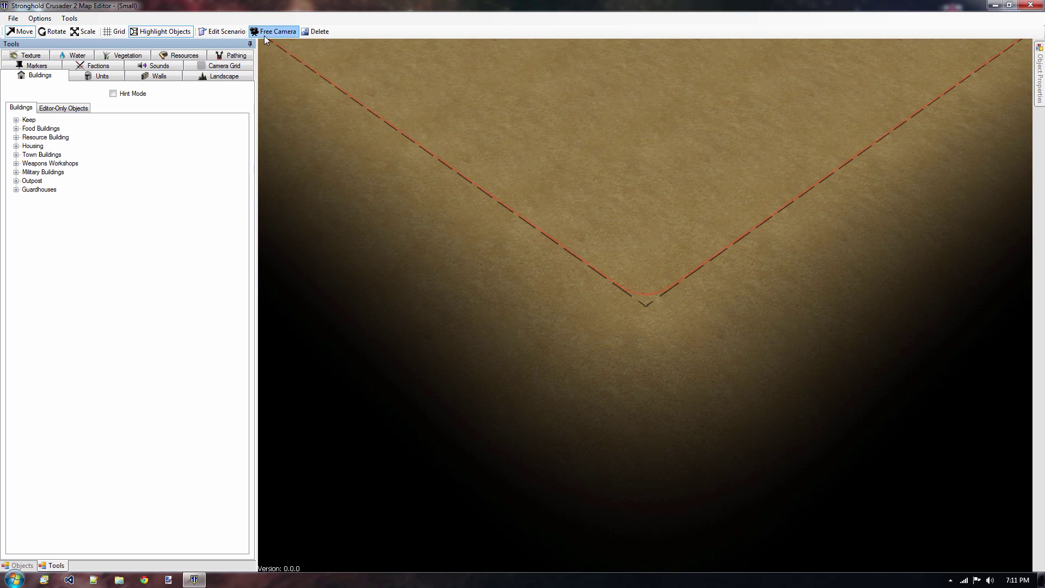
pyautogui.click(264, 36)
pyautogui.moveTo(522, 241); pyautogui.dragTo(705, 143, button='middle')
# Place a Crusader Keep 1 just inside the corner of the map boundary.
pyautogui.click(16, 120)
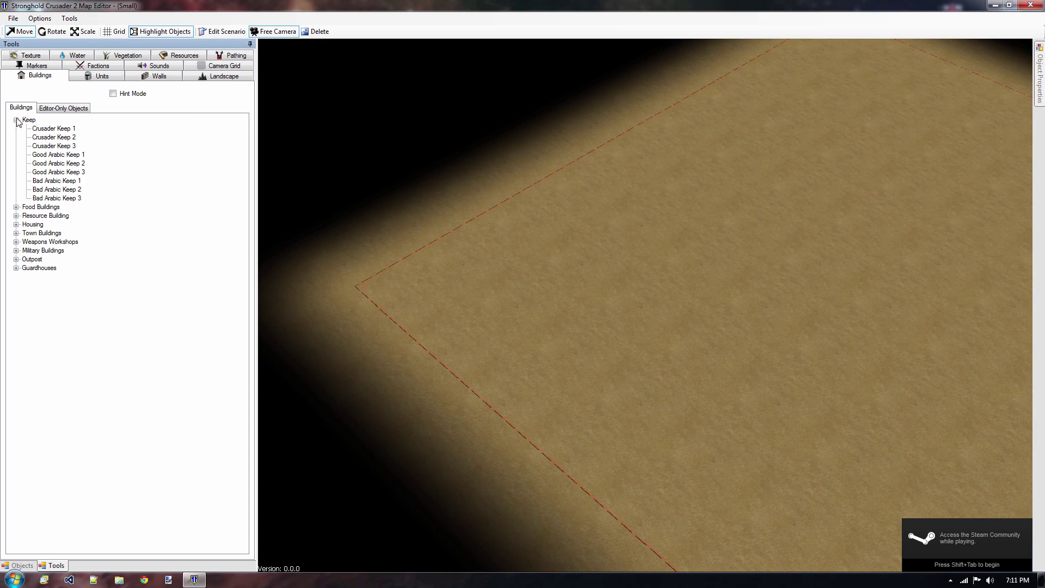
pyautogui.click(54, 129)
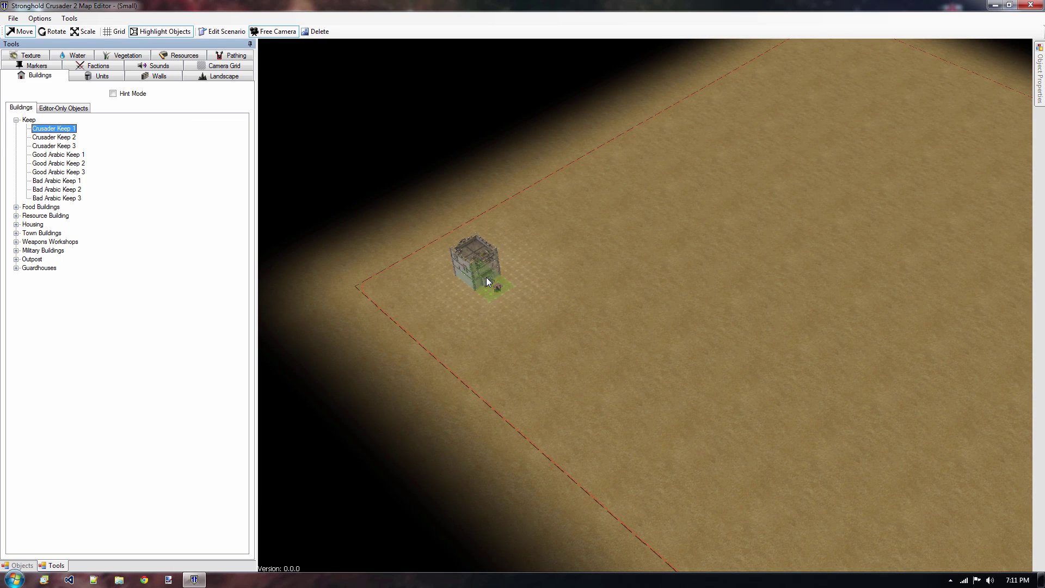
pyautogui.click(486, 277)
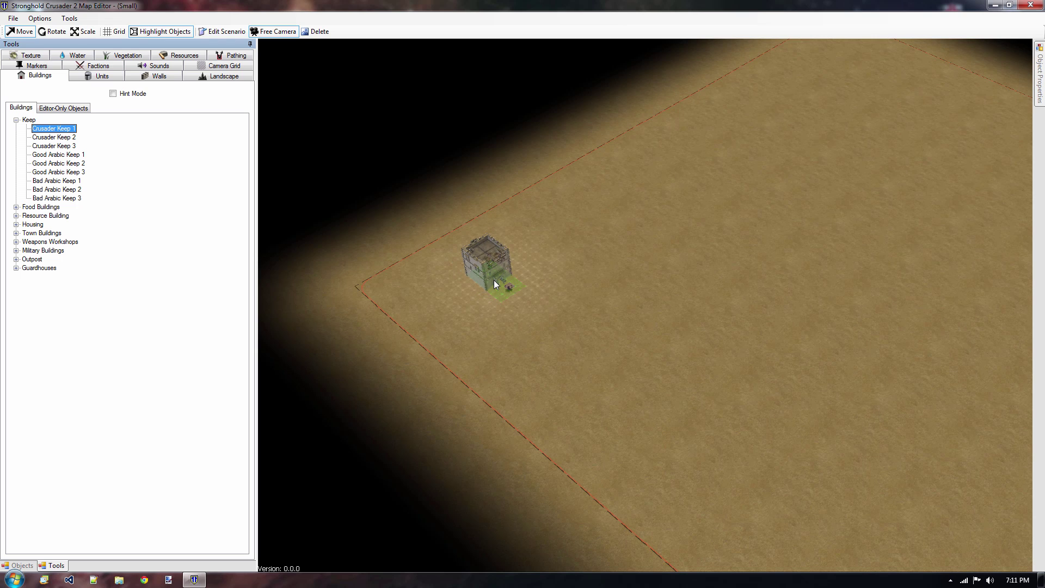
pyautogui.moveTo(498, 280); pyautogui.dragTo(554, 346, button='middle')
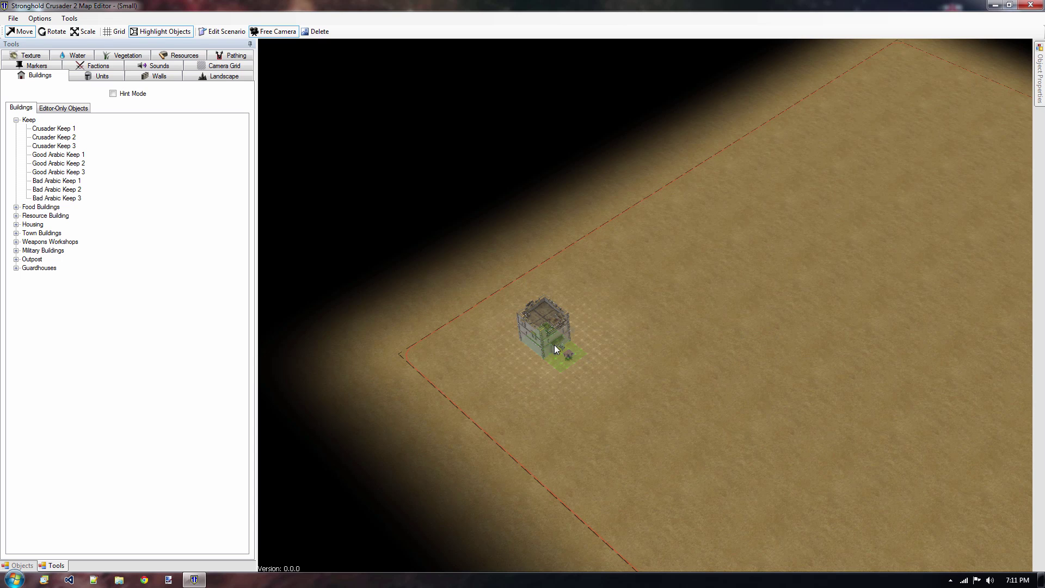
pyautogui.press('r')
pyautogui.scroll(-2, 554, 344)
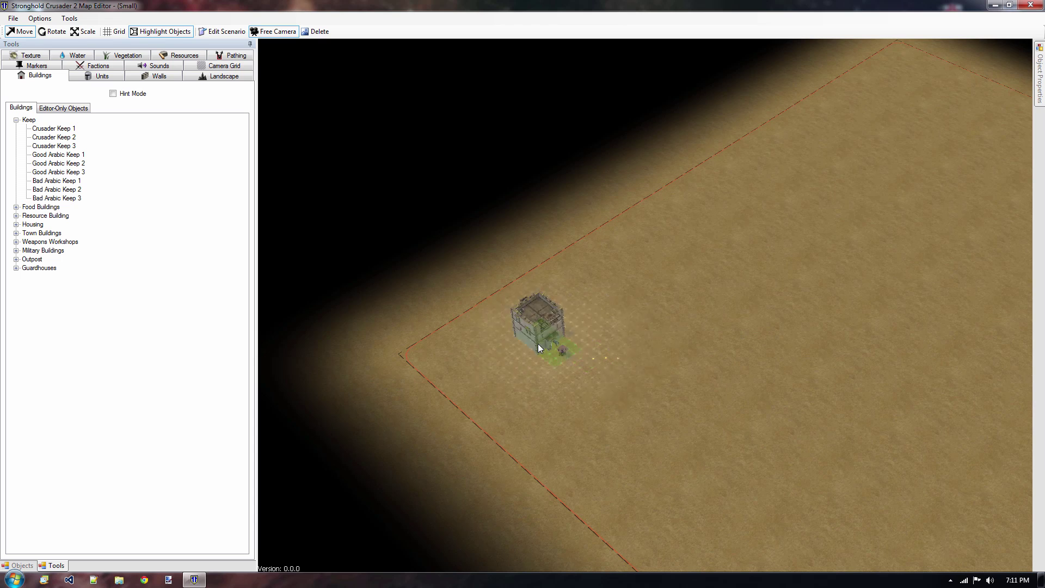
pyautogui.click(536, 344)
pyautogui.scroll(2, 629, 374)
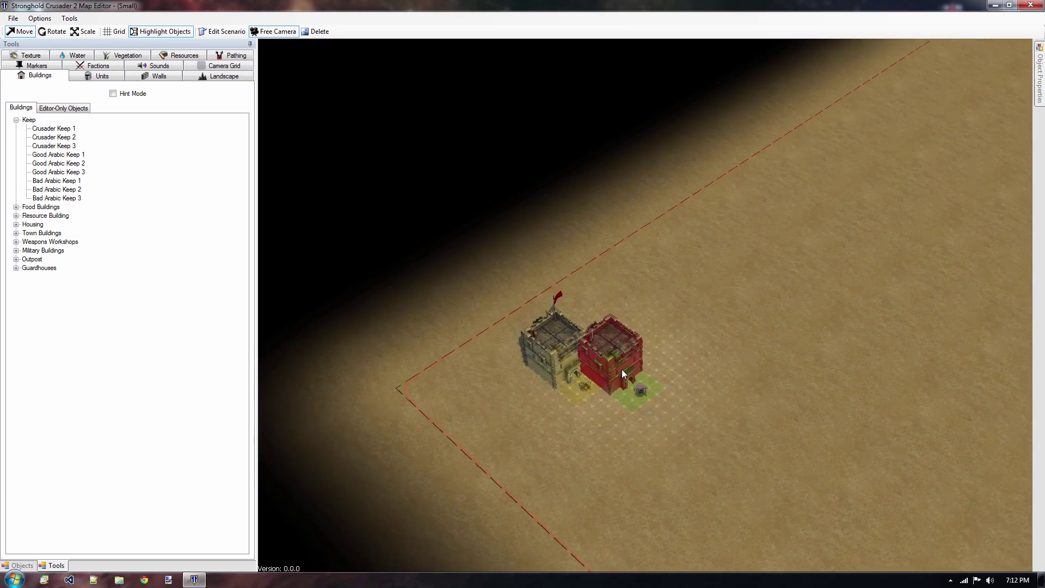
pyautogui.scroll(3, 576, 352)
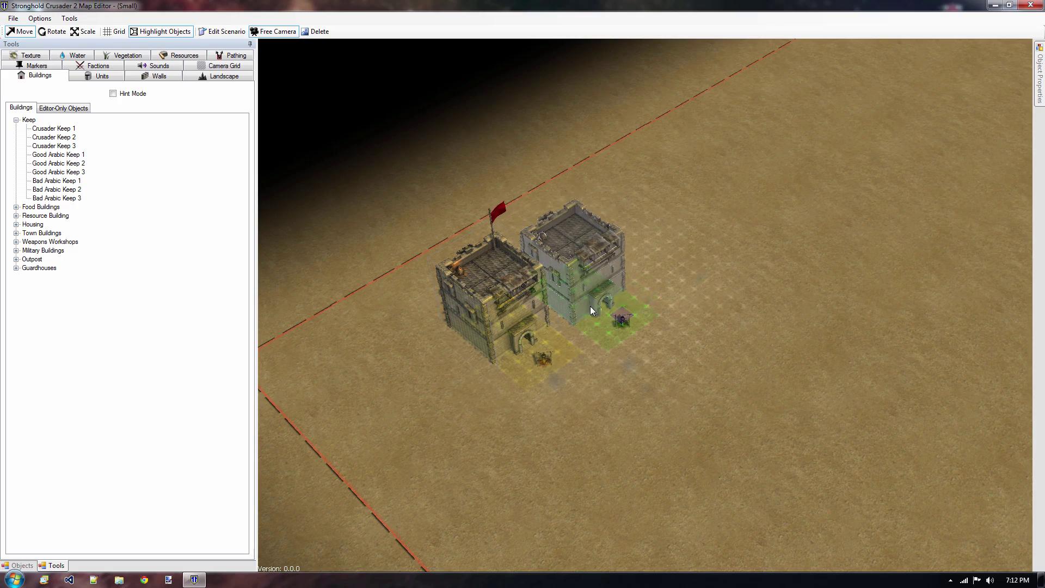
pyautogui.press('d')
pyautogui.press('s')
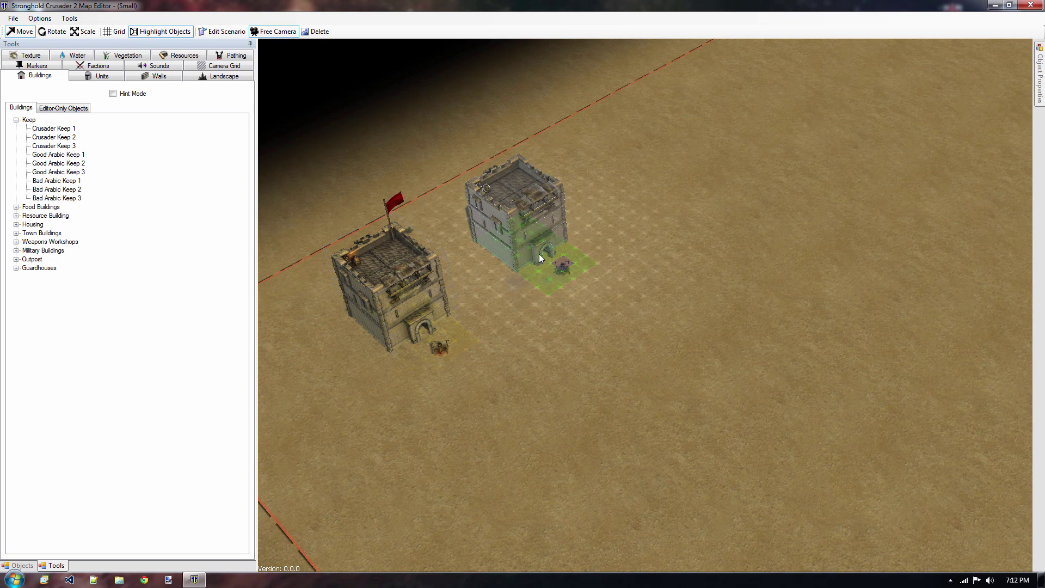
pyautogui.moveTo(573, 244); pyautogui.dragTo(633, 200, button='middle')
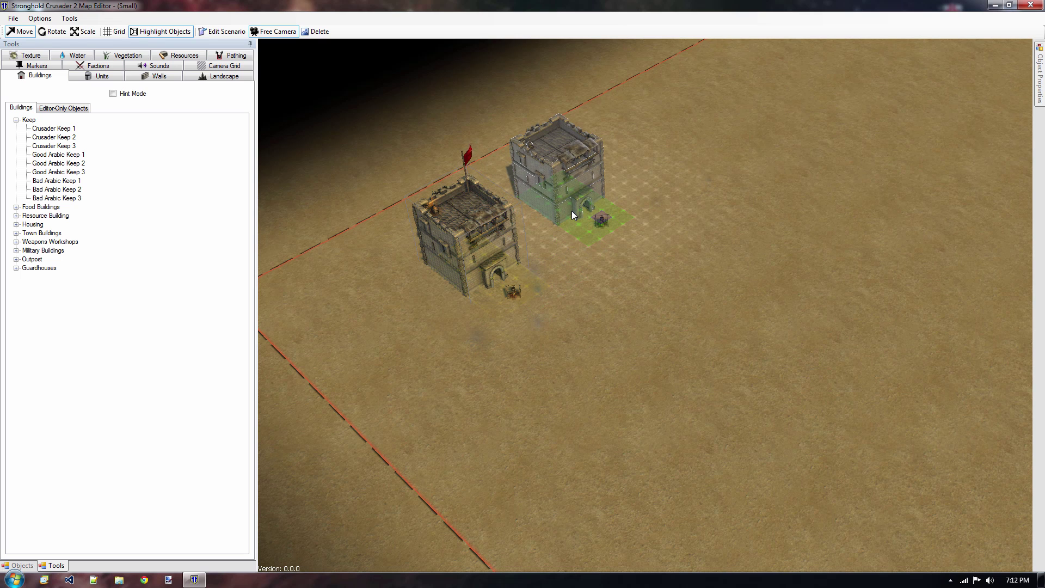
pyautogui.moveTo(460, 226); pyautogui.dragTo(429, 224, button='middle')
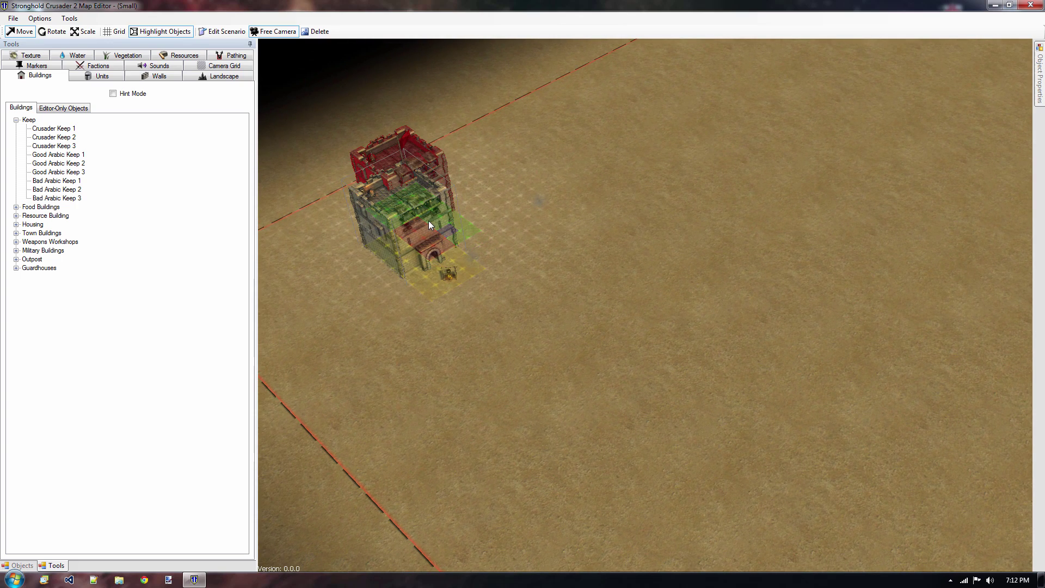
# Set the scenario's map type to Mission and open the list of scenario events.
pyautogui.click(213, 34)
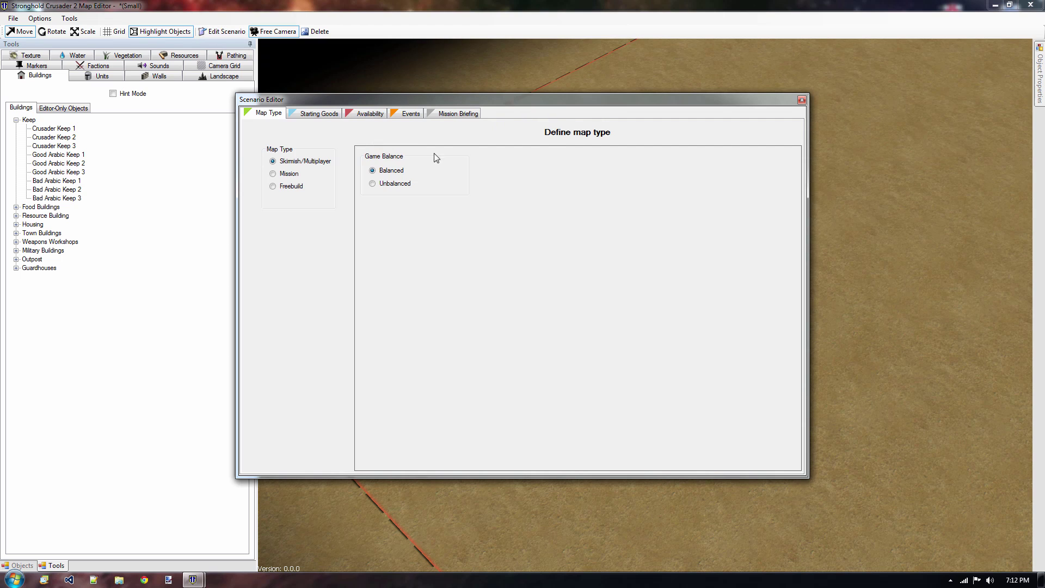
pyautogui.click(282, 176)
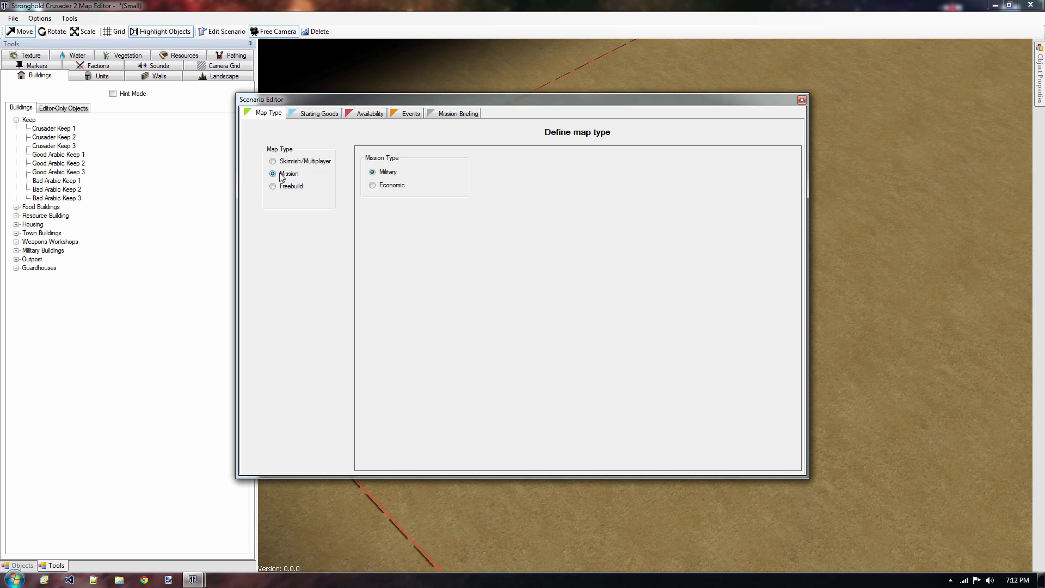
pyautogui.click(406, 117)
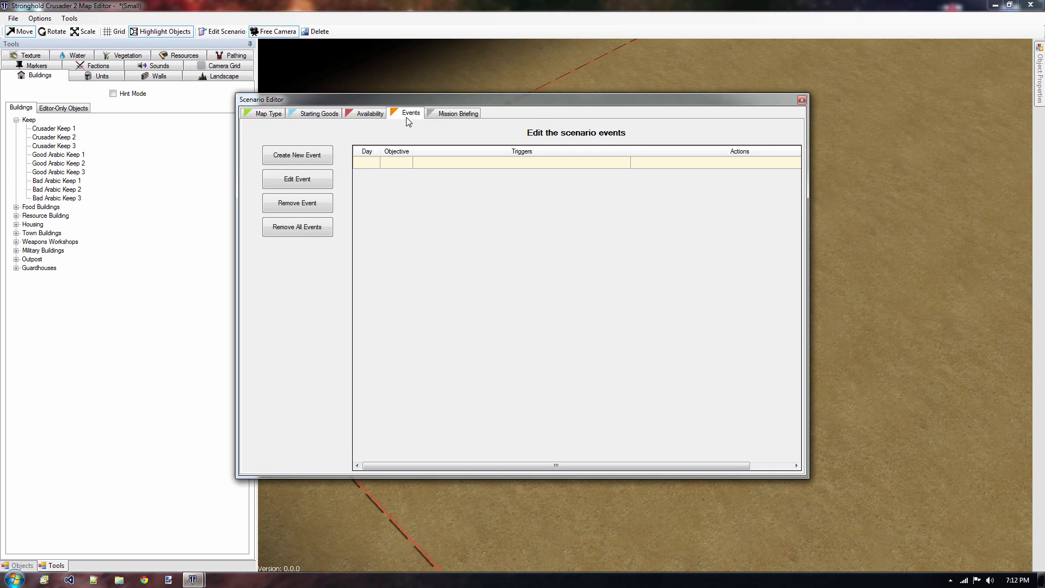
# Try to create a standard scenario event timed On day 1.
pyautogui.click(307, 159)
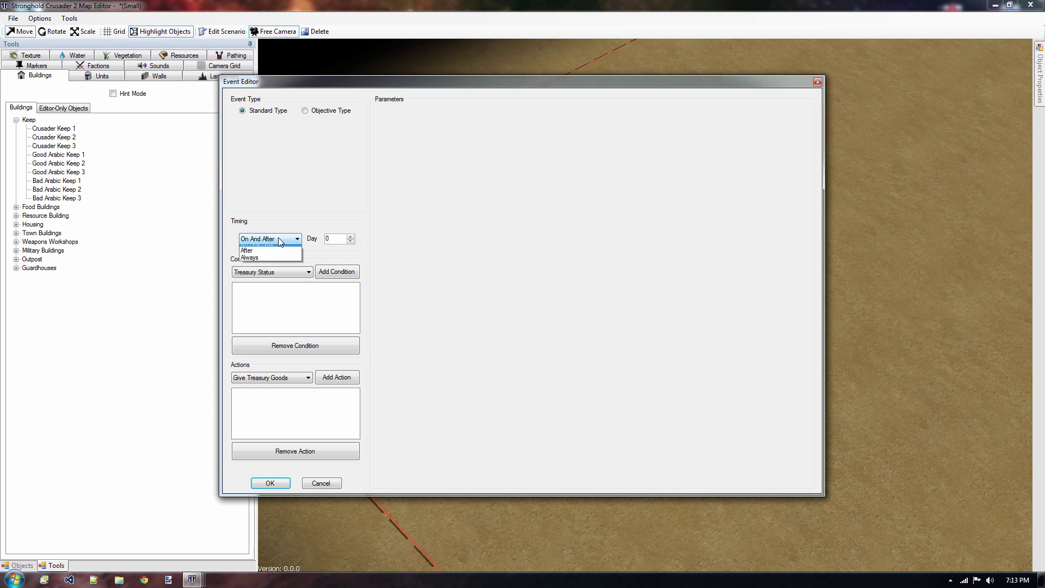
pyautogui.click(280, 241)
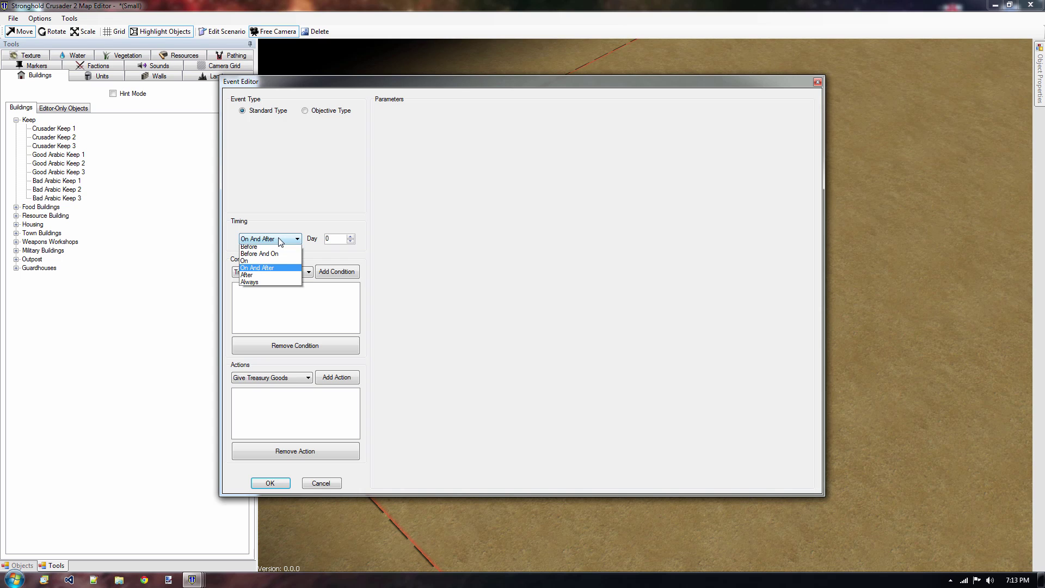
pyautogui.click(258, 264)
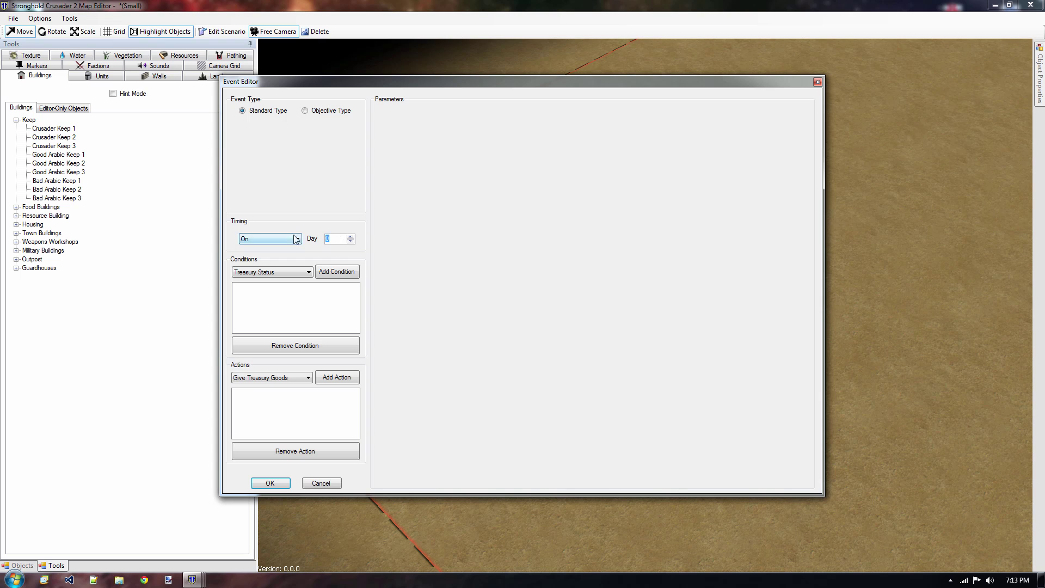
pyautogui.write('1')
pyautogui.press('Return')
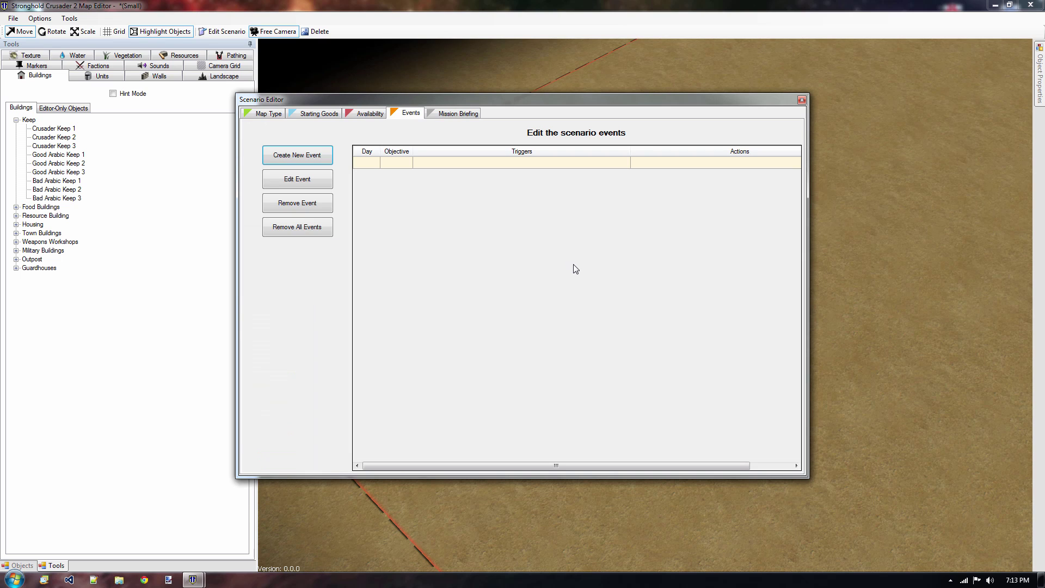
# Start a new standard event, set its day to 1 and look through the available condition types.
pyautogui.doubleClick(472, 162)
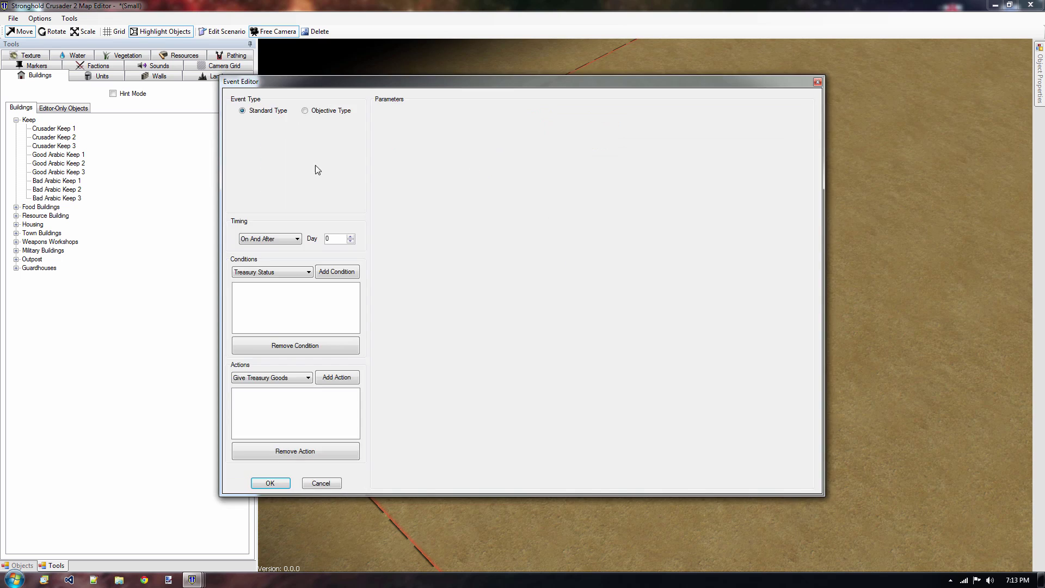
pyautogui.doubleClick(331, 239)
pyautogui.write('1')
pyautogui.click(280, 273)
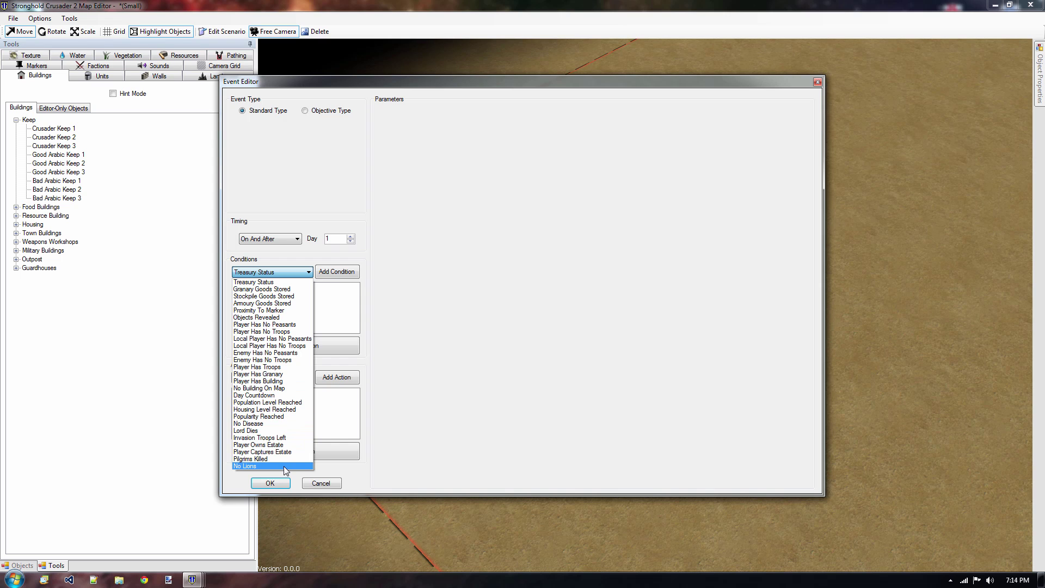
pyautogui.click(346, 320)
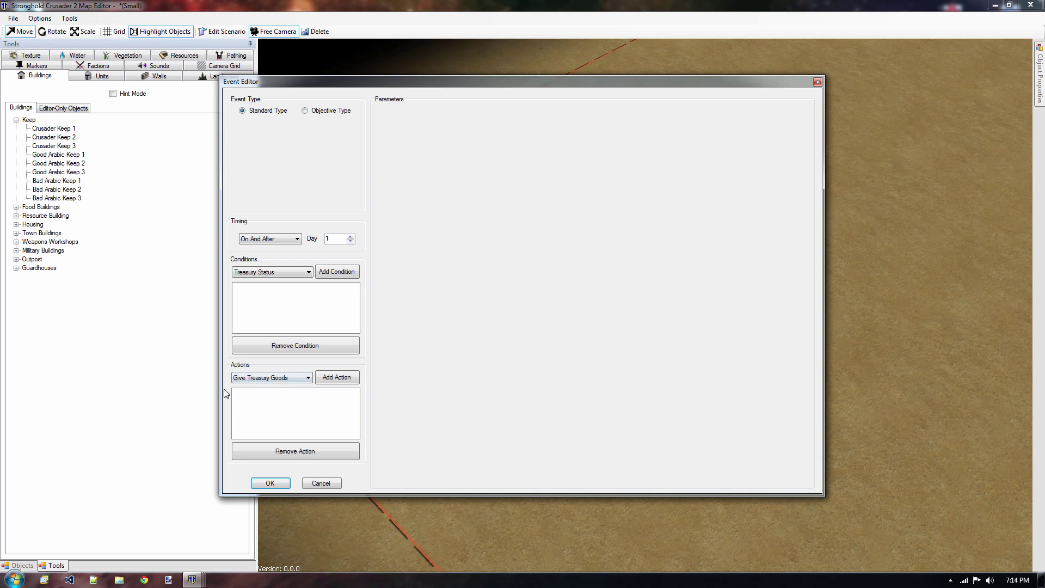
# Look through the available action types and add a Give Treasury Goods action to the event.
pyautogui.click(244, 381)
pyautogui.click(244, 381)
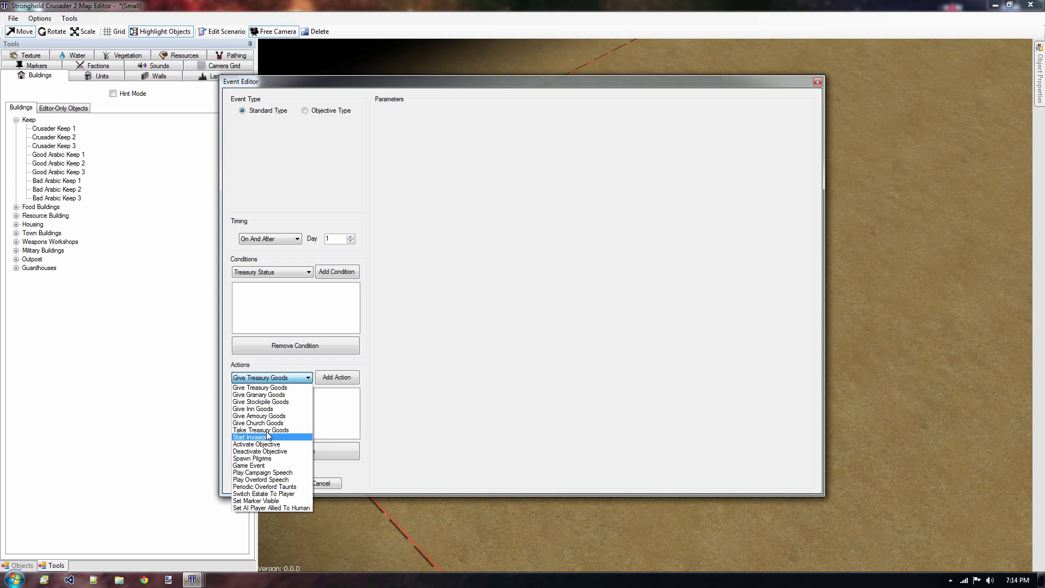
pyautogui.click(278, 388)
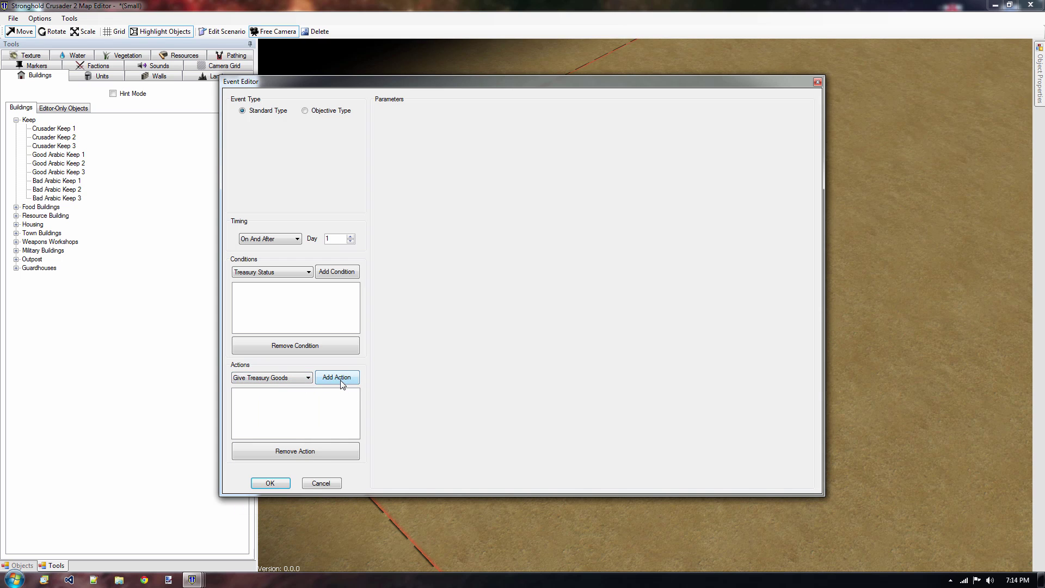
pyautogui.click(342, 381)
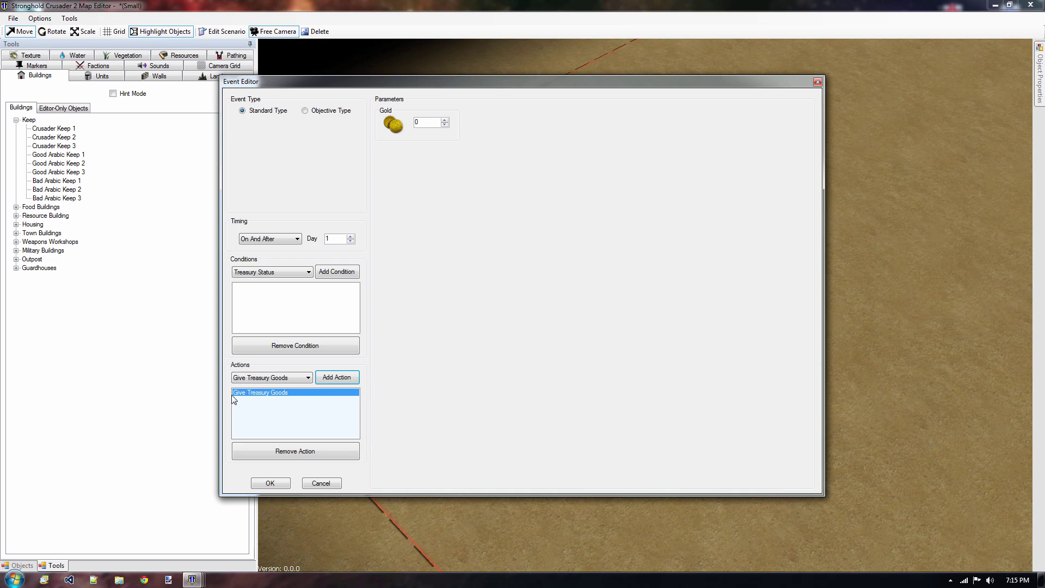
# Set the gold amount of the Give Treasury Goods action to 9001.
pyautogui.click(435, 121)
pyautogui.click(433, 125)
pyautogui.moveTo(430, 124); pyautogui.dragTo(387, 113)
pyautogui.write('133337')
pyautogui.hotkey('ctrl', 'a')
pyautogui.write('9000')
pyautogui.press('BackSpace')
pyautogui.write('1')
# Set the event's timing to On and save the event.
pyautogui.click(276, 239)
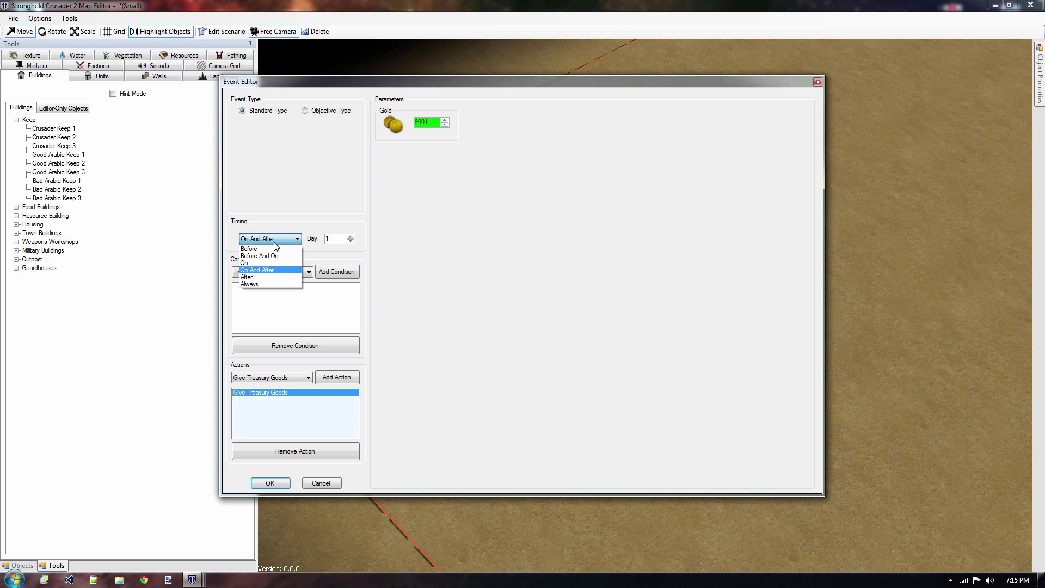
pyautogui.click(253, 264)
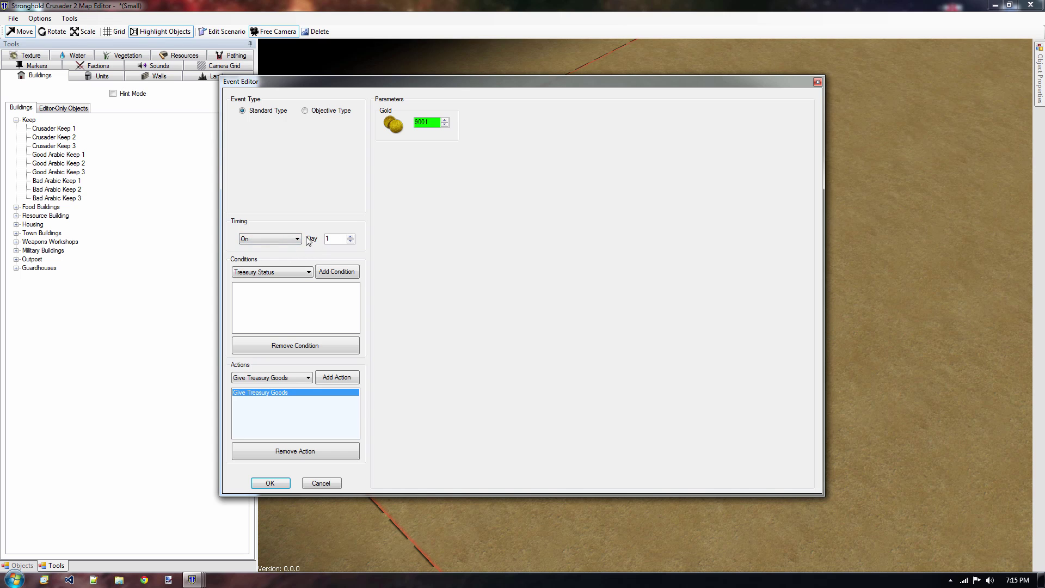
pyautogui.click(299, 242)
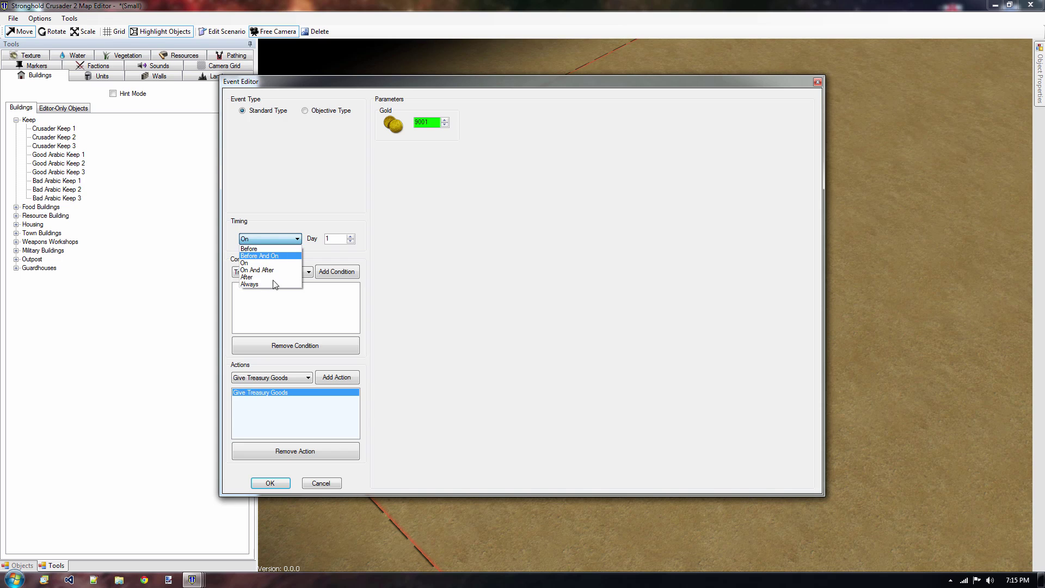
pyautogui.click(251, 264)
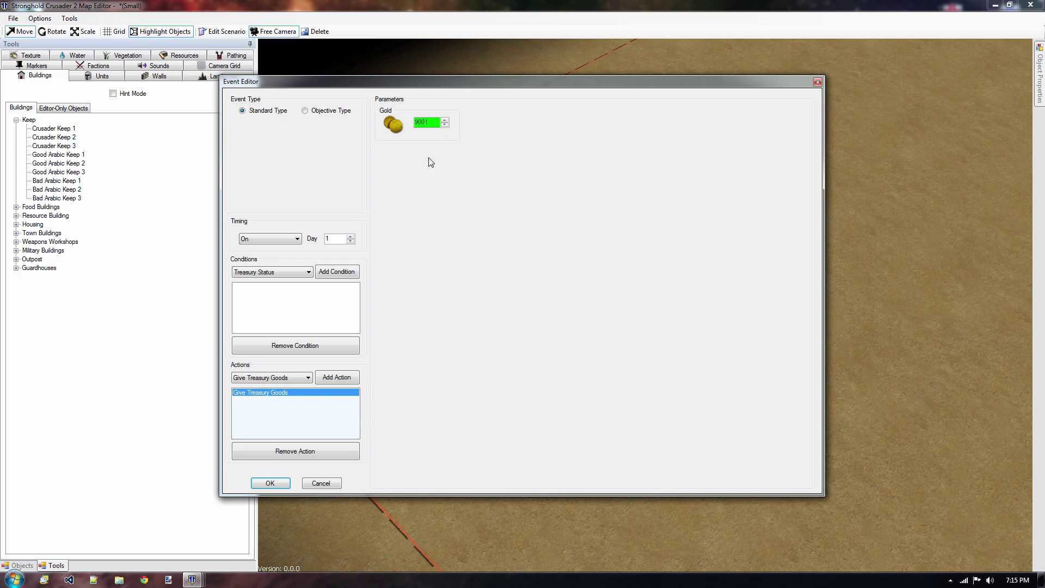
pyautogui.click(285, 485)
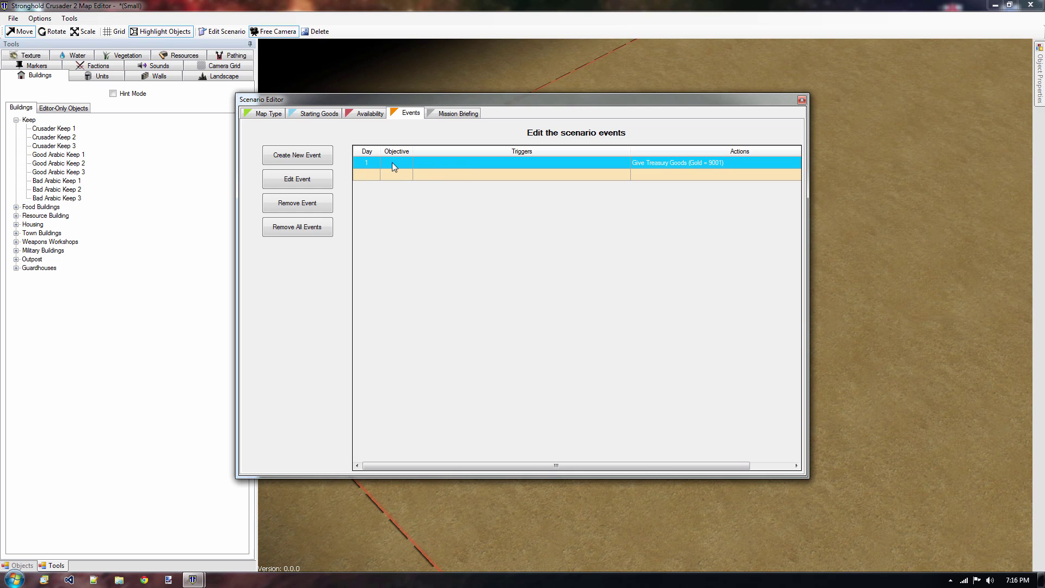
# Review the settings of the day 1 treasury event, then close the Scenario Editor.
pyautogui.doubleClick(688, 163)
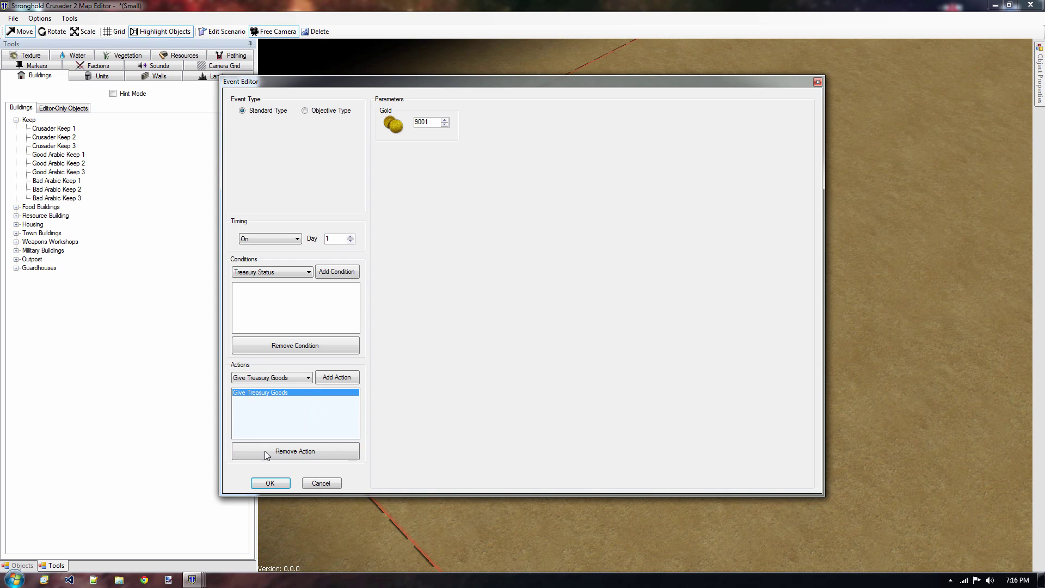
pyautogui.click(271, 483)
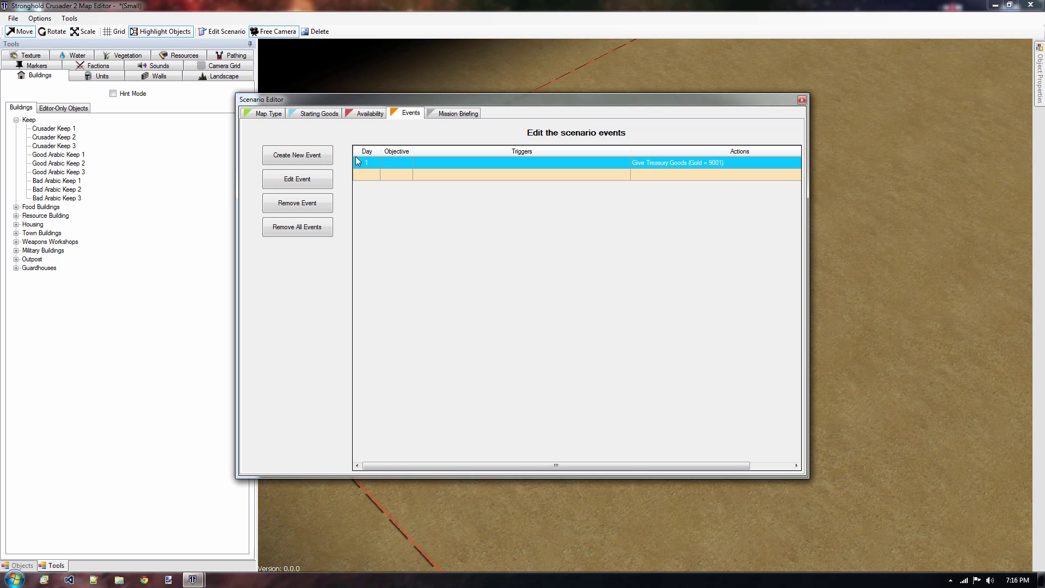
pyautogui.click(801, 101)
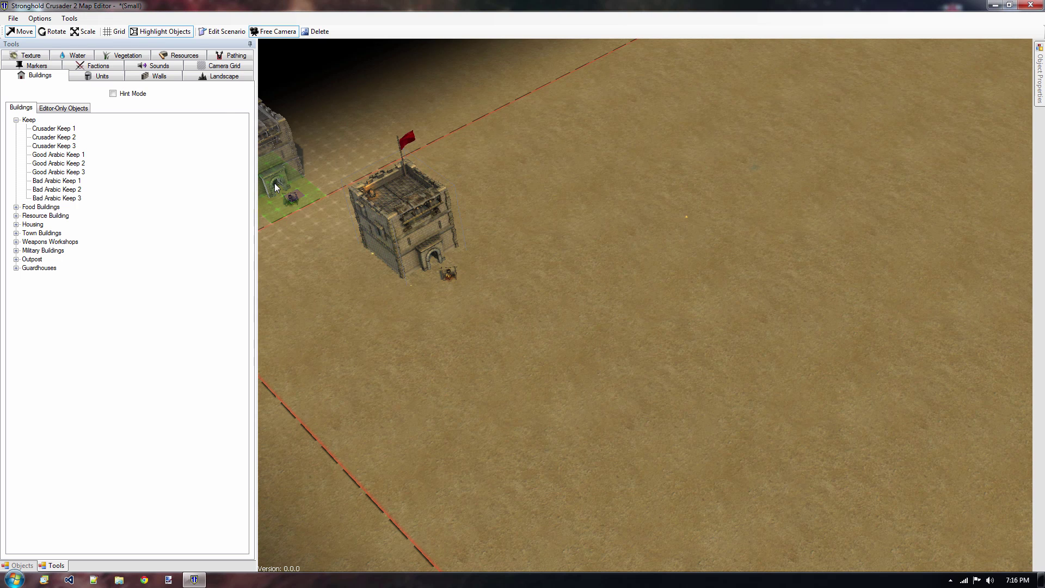
# Place a rotated Lion Den outpost on the open ground away from the keep, near the map border.
pyautogui.click(107, 80)
pyautogui.click(39, 76)
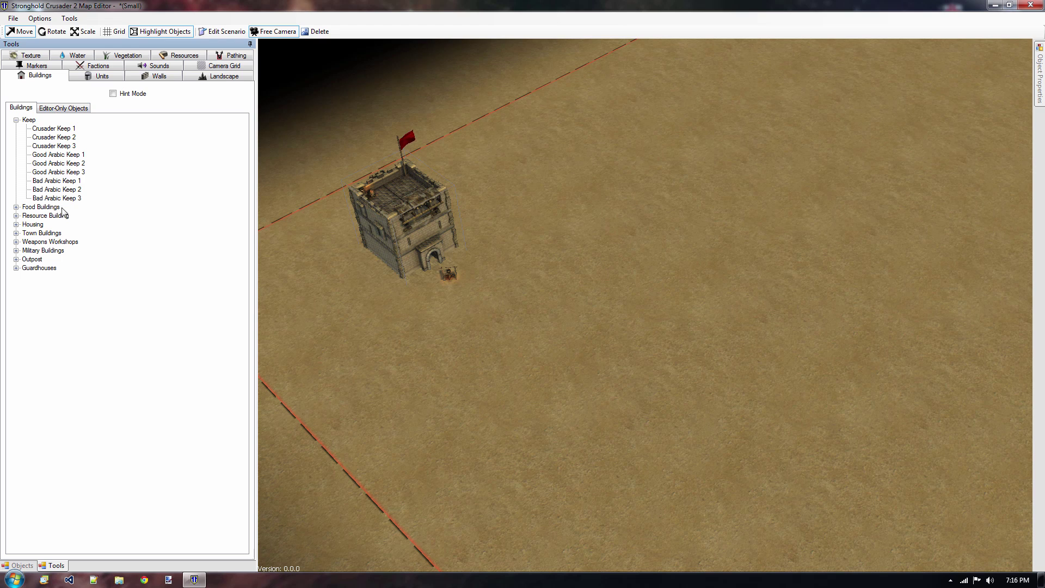
pyautogui.doubleClick(32, 259)
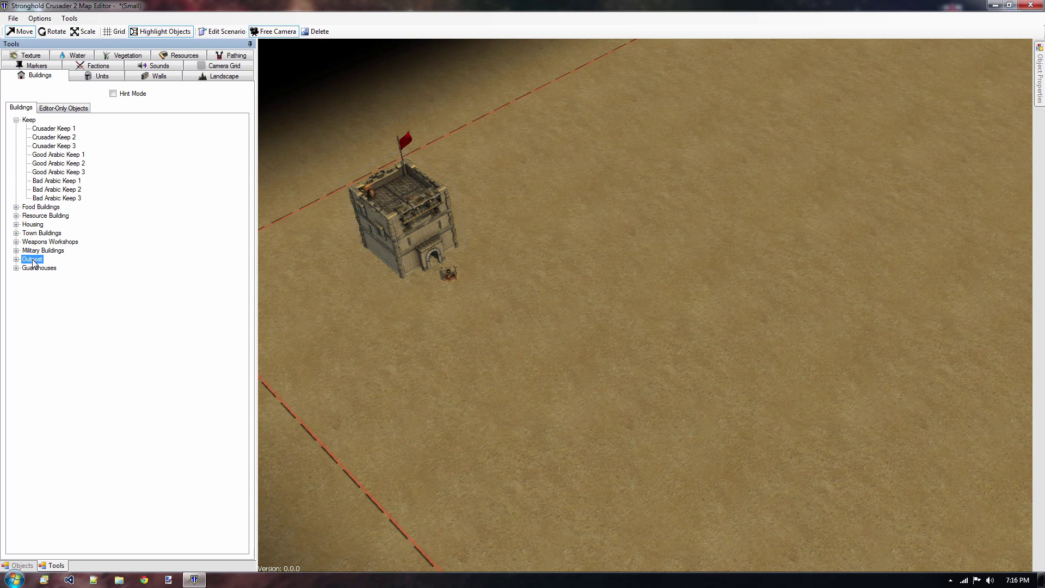
pyautogui.click(155, 278)
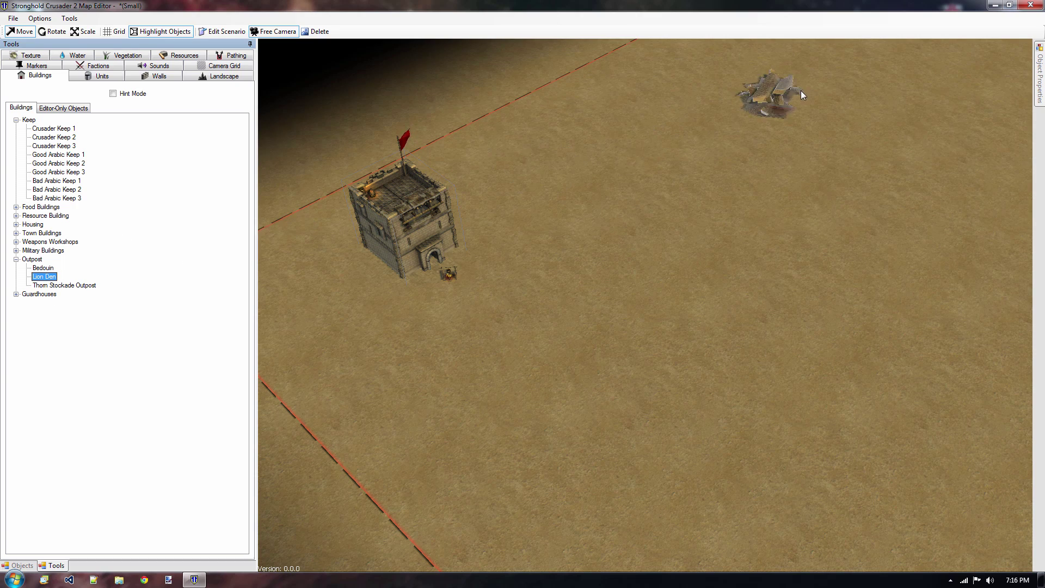
pyautogui.moveTo(801, 91); pyautogui.dragTo(585, 279, button='middle')
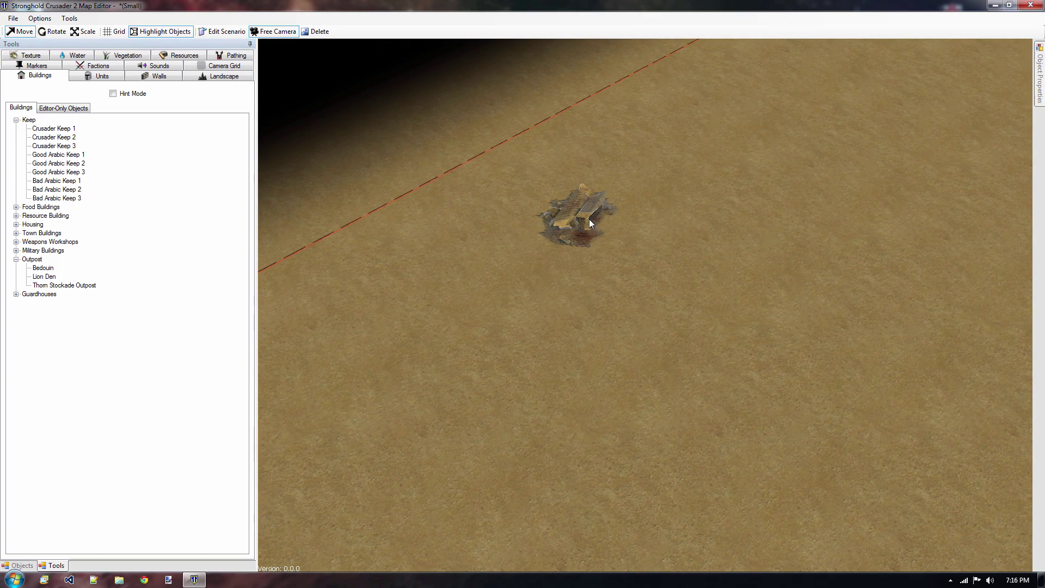
pyautogui.scroll(-6, 589, 219)
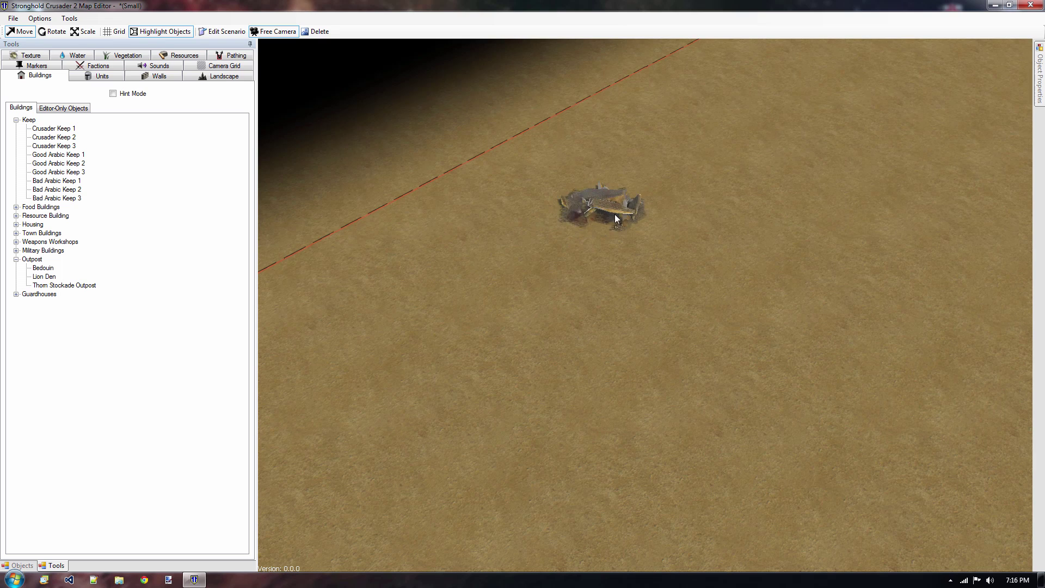
pyautogui.click(577, 214)
pyautogui.moveTo(548, 325); pyautogui.dragTo(607, 350, button='middle')
pyautogui.moveTo(723, 162); pyautogui.dragTo(618, 173, button='middle')
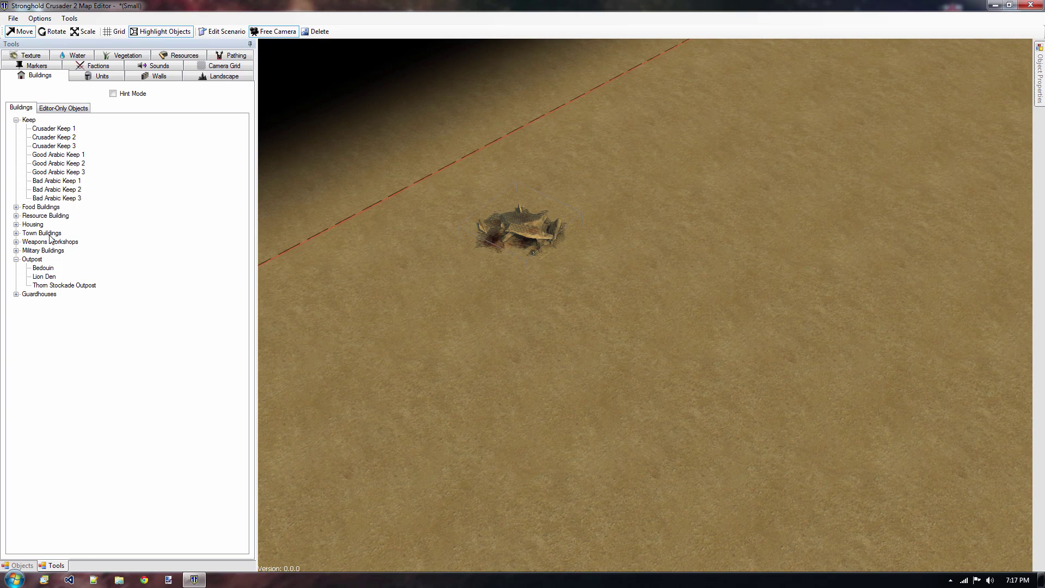
# Look through the Town Buildings and Guardhouses categories of the building list.
pyautogui.moveTo(811, 234); pyautogui.dragTo(326, 210, button='middle')
pyautogui.moveTo(528, 196); pyautogui.dragTo(1018, 301, button='middle')
pyautogui.press('a')
pyautogui.press('s')
pyautogui.press('d')
pyautogui.press('w')
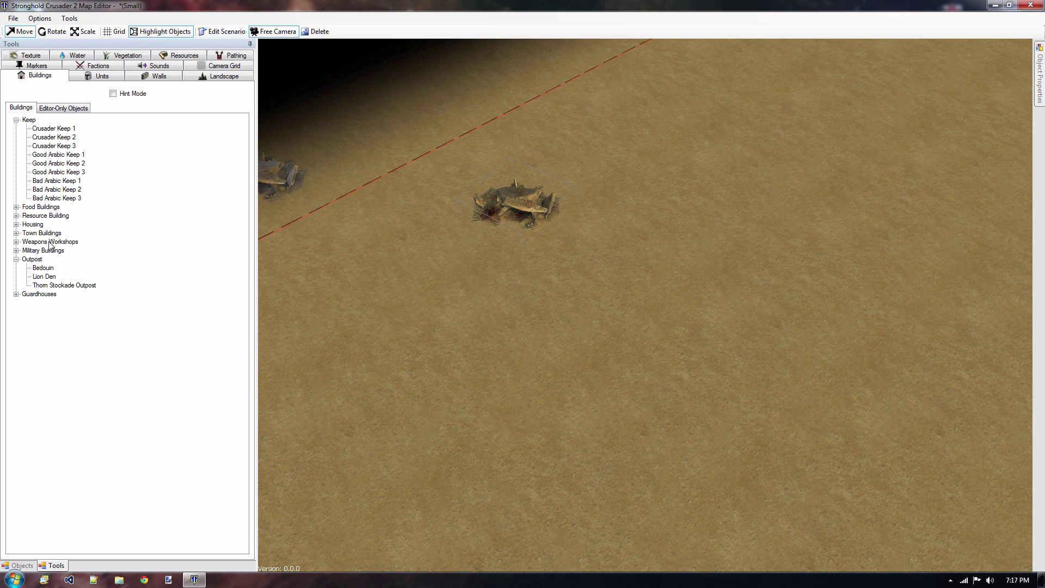
pyautogui.click(42, 233)
pyautogui.click(16, 233)
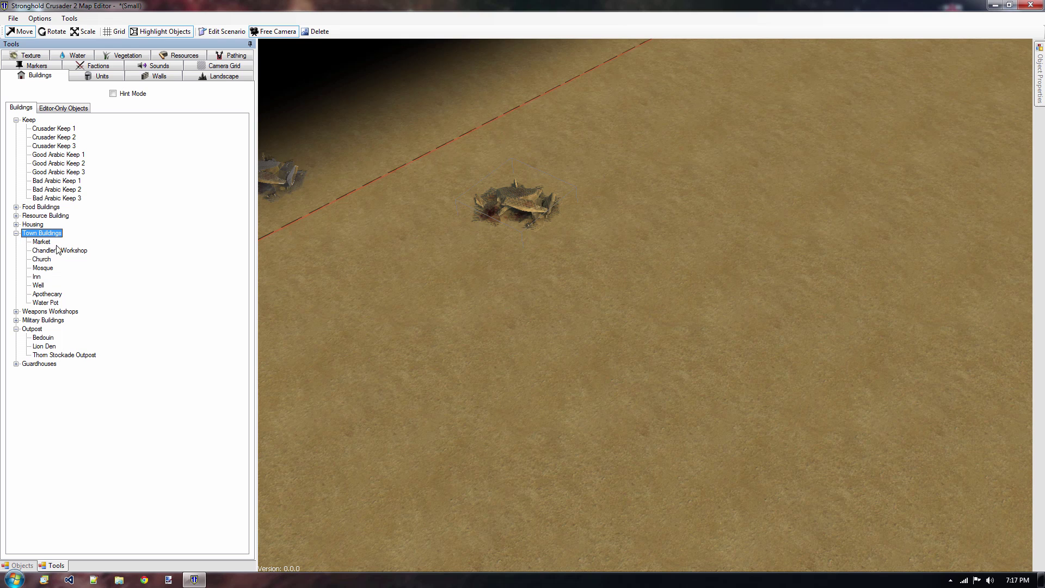
pyautogui.click(16, 364)
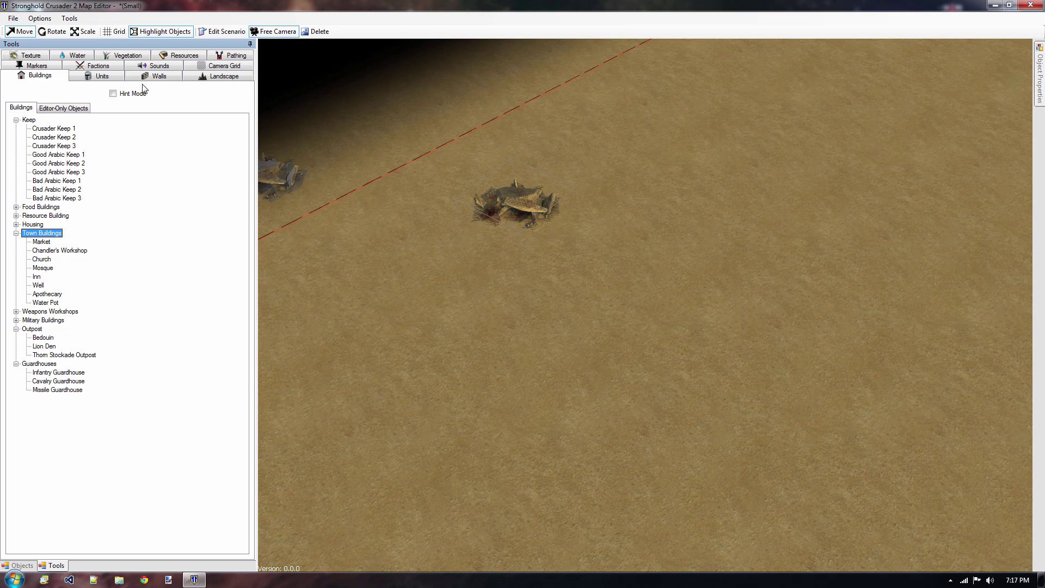
# Build a two-segment stone wall behind the Lion Den and along its side facing away from the map border.
pyautogui.click(149, 79)
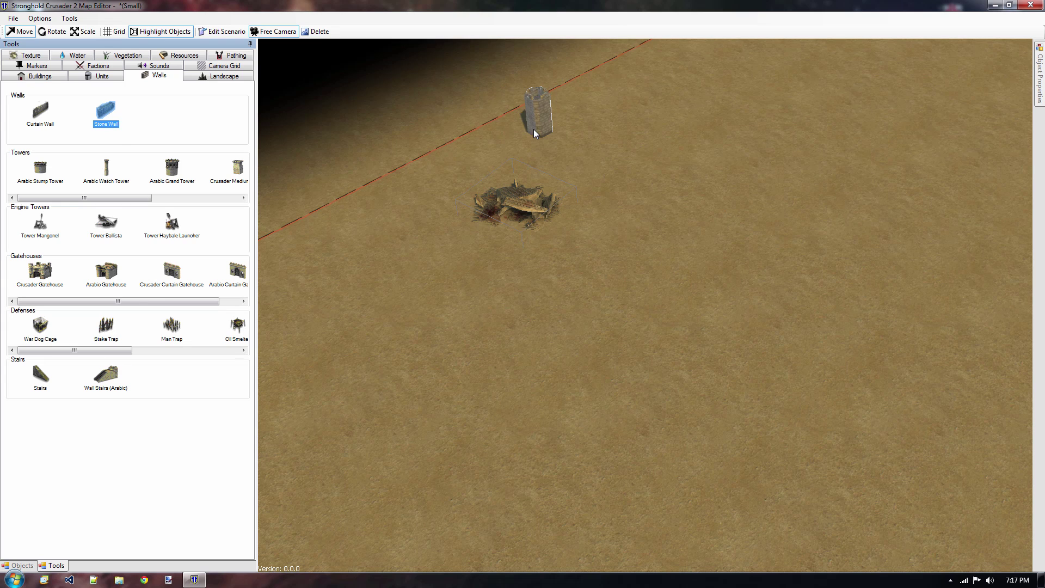
pyautogui.click(527, 111)
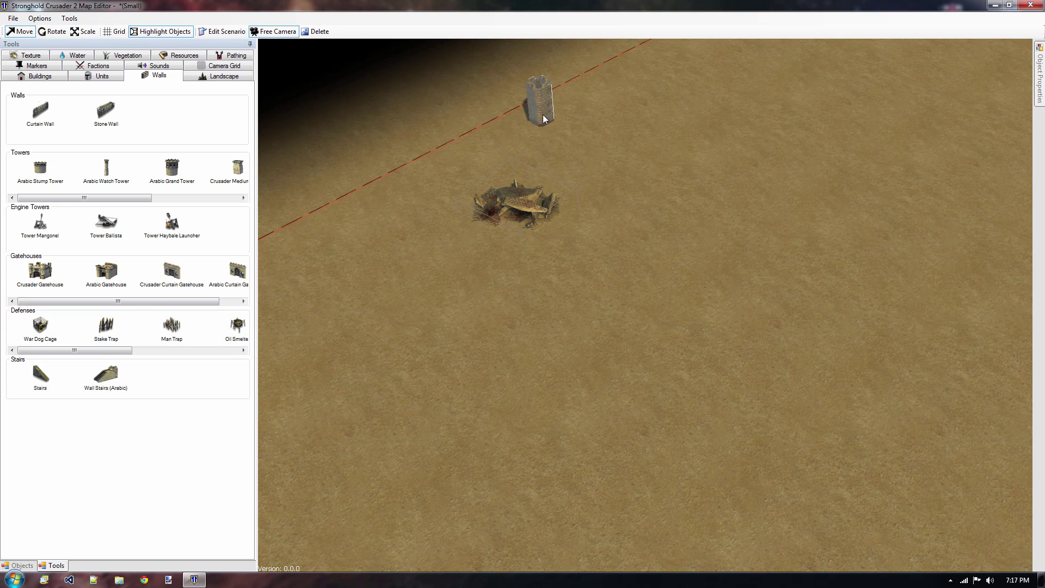
pyautogui.click(545, 117)
pyautogui.click(718, 233)
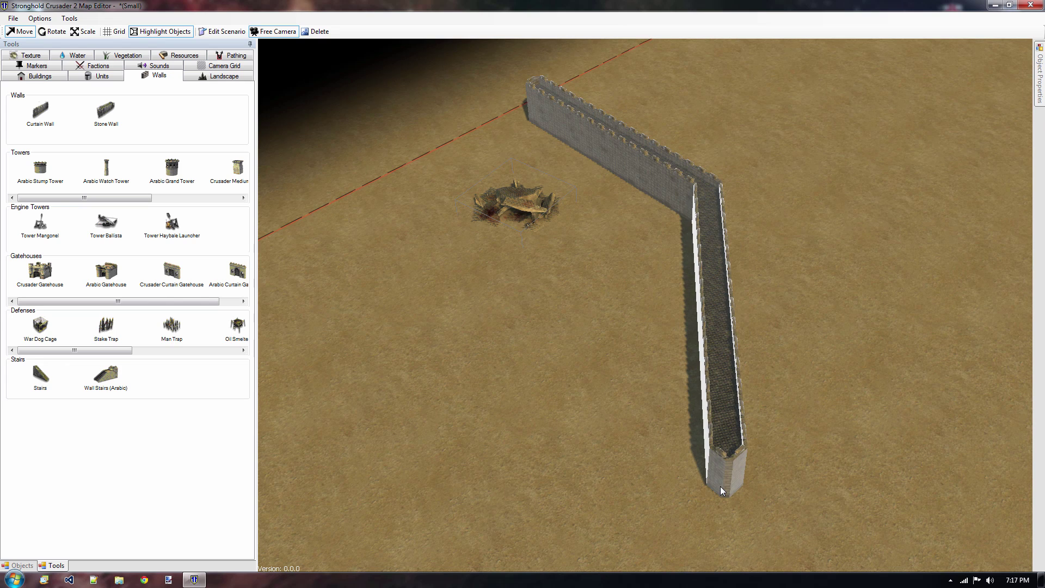
pyautogui.click(720, 486)
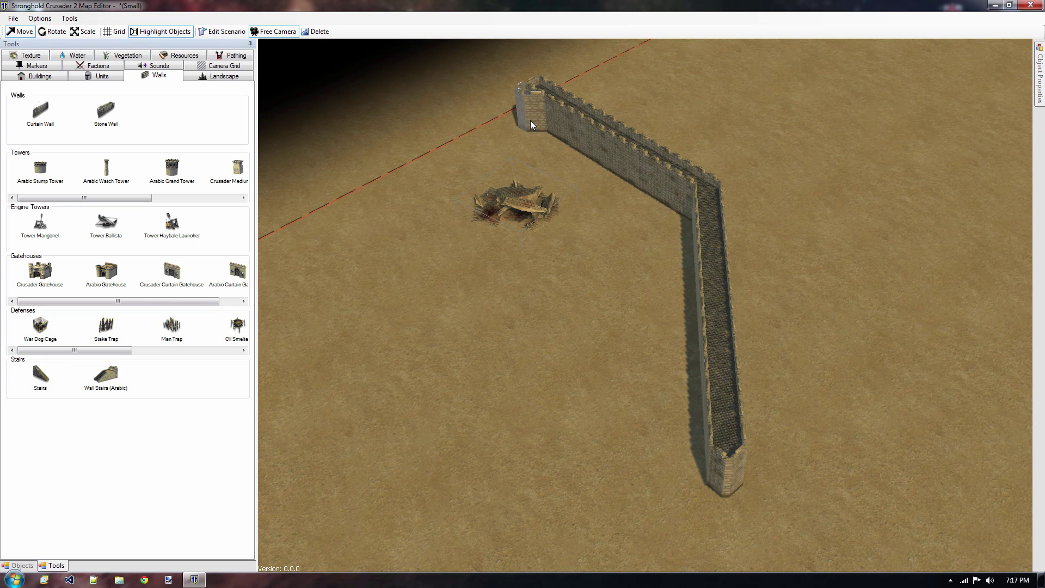
# Continue the stone wall around the remaining sides of the Lion Den, leaving a gap at the corner near the map border.
pyautogui.click(531, 120)
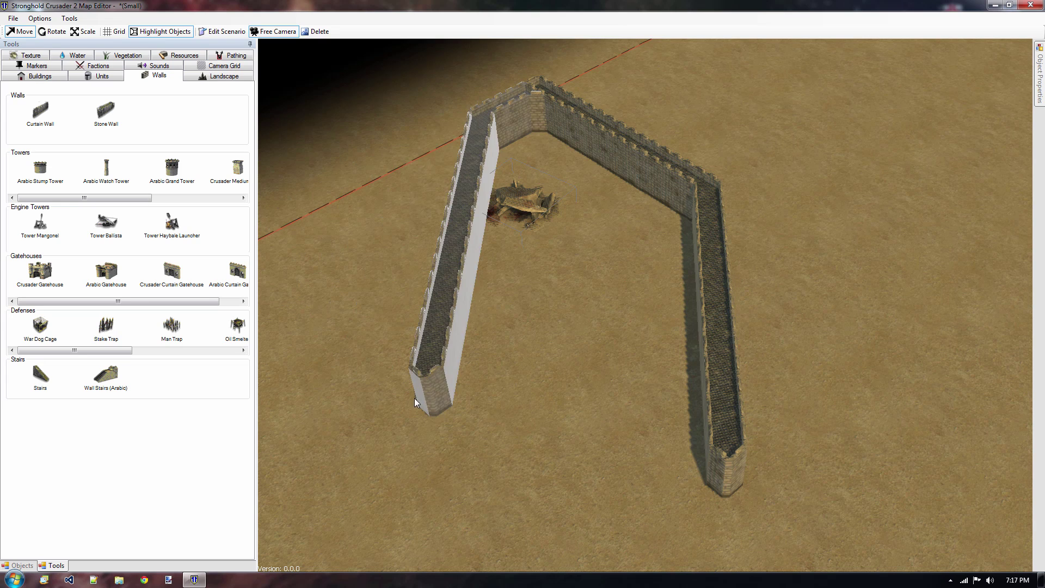
pyautogui.click(286, 274)
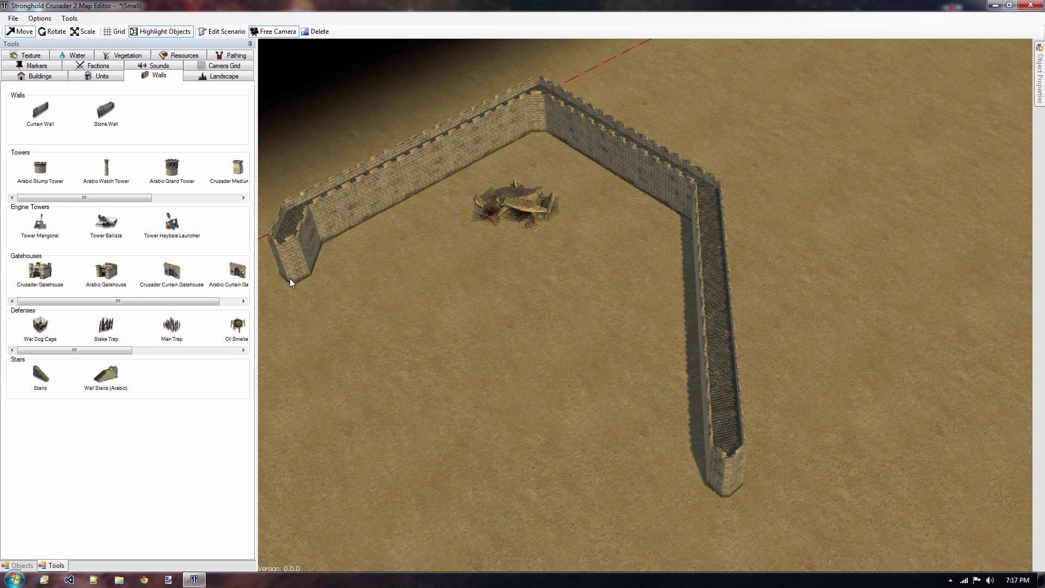
pyautogui.click(358, 312)
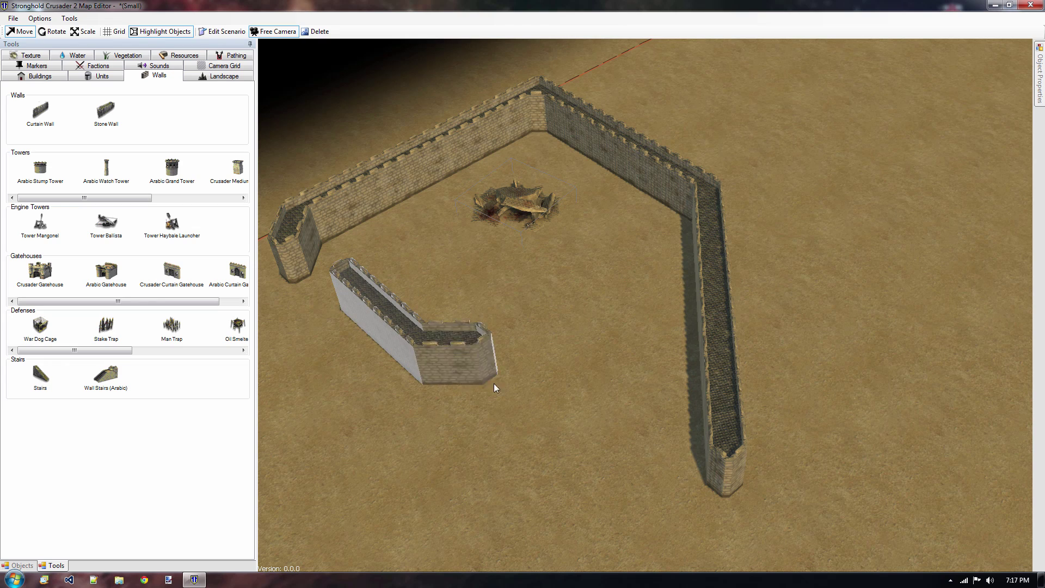
pyautogui.click(718, 477)
pyautogui.press('a')
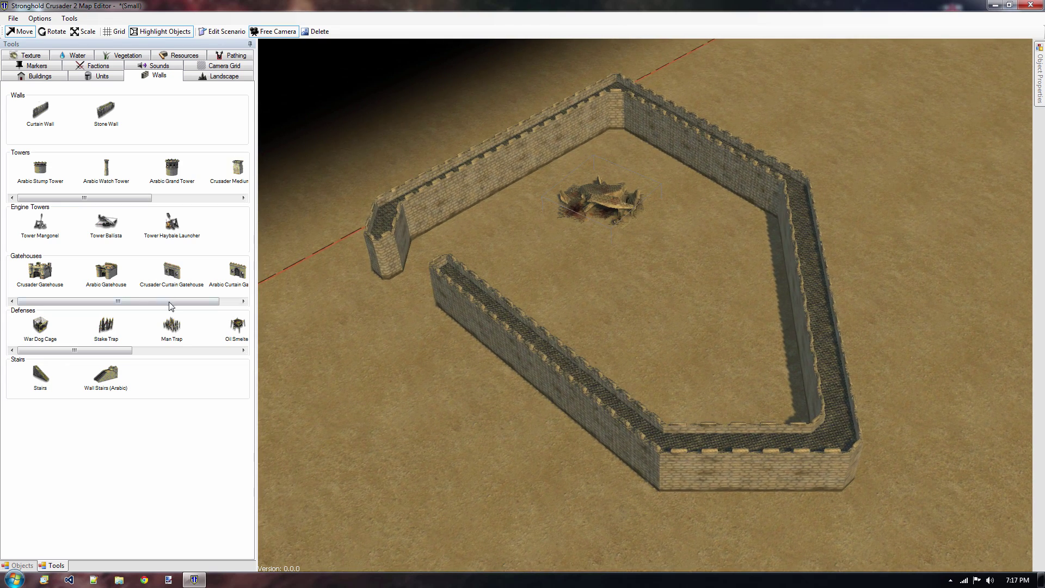
# Place a rotated Crusader Gatehouse in the wall gap and join it to the long wall with a short stone wall section.
pyautogui.click(41, 271)
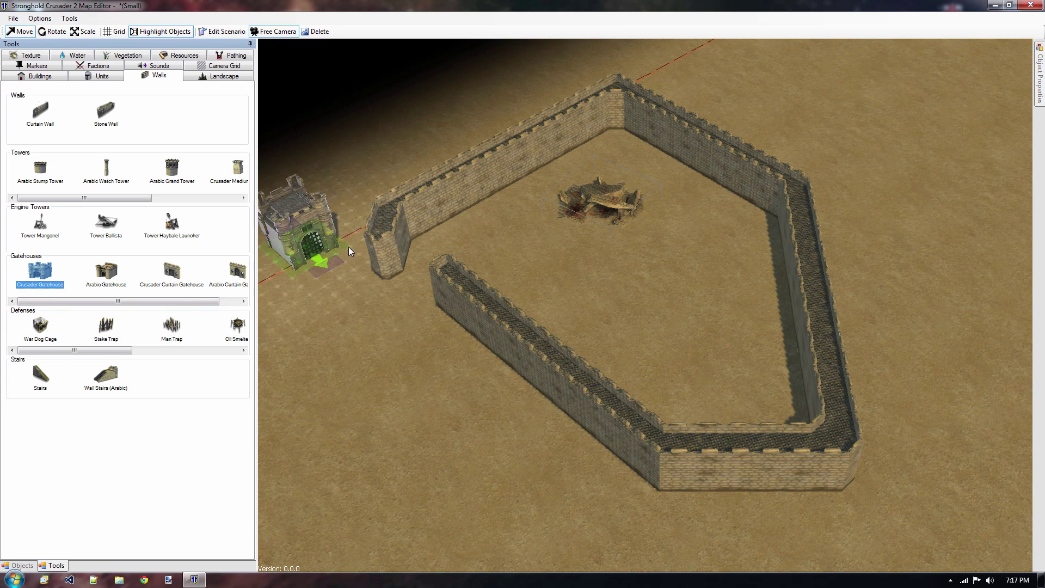
pyautogui.rightClick(415, 297)
pyautogui.click(44, 289)
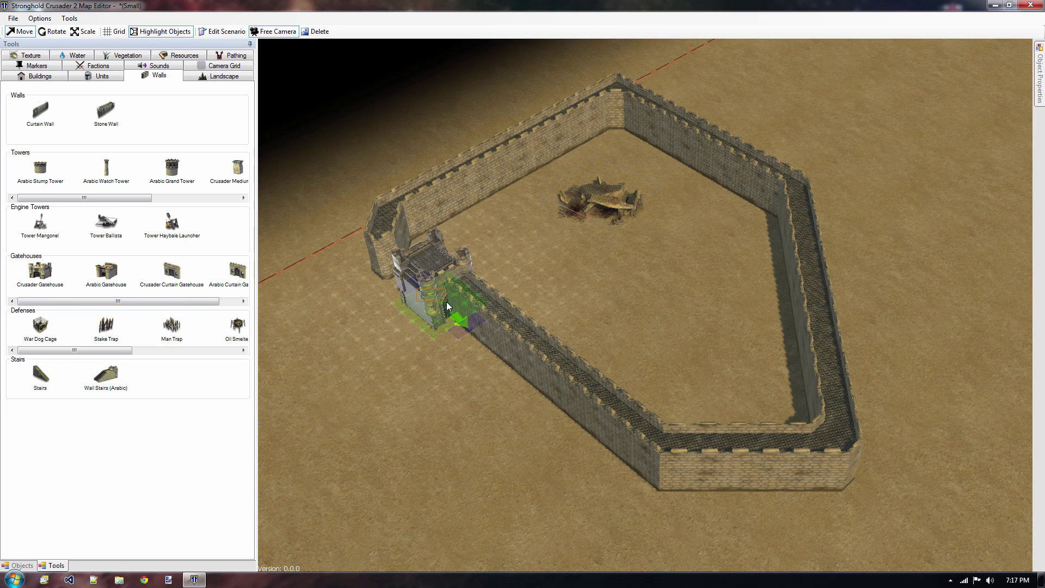
pyautogui.scroll(3, 429, 302)
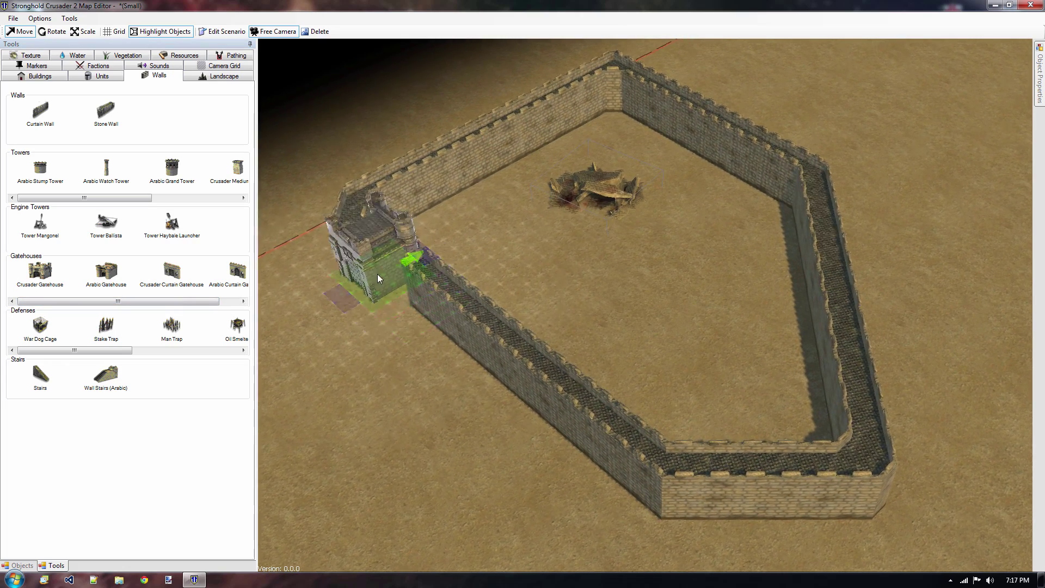
pyautogui.click(375, 273)
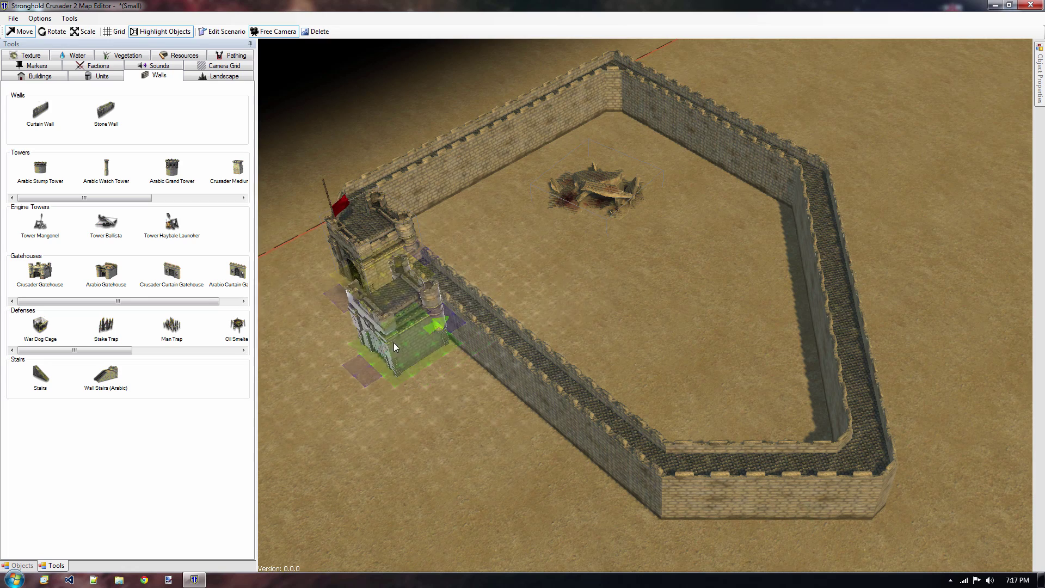
pyautogui.click(106, 112)
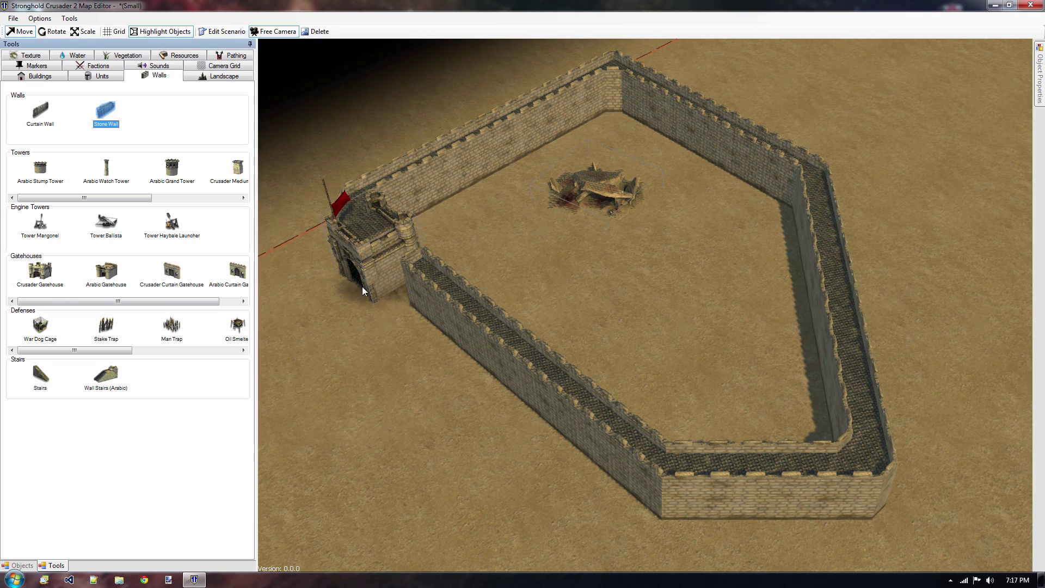
pyautogui.click(409, 293)
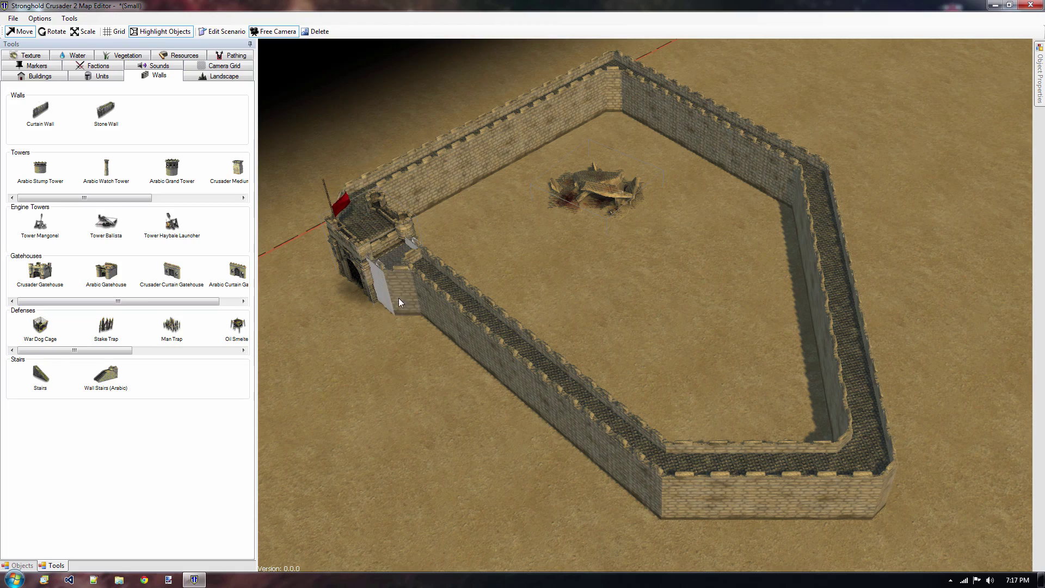
# Place regular Stairs against the outside of the short stone wall section beside the gatehouse.
pyautogui.scroll(3, 476, 335)
pyautogui.moveTo(511, 345); pyautogui.dragTo(709, 407, button='middle')
pyautogui.click(106, 374)
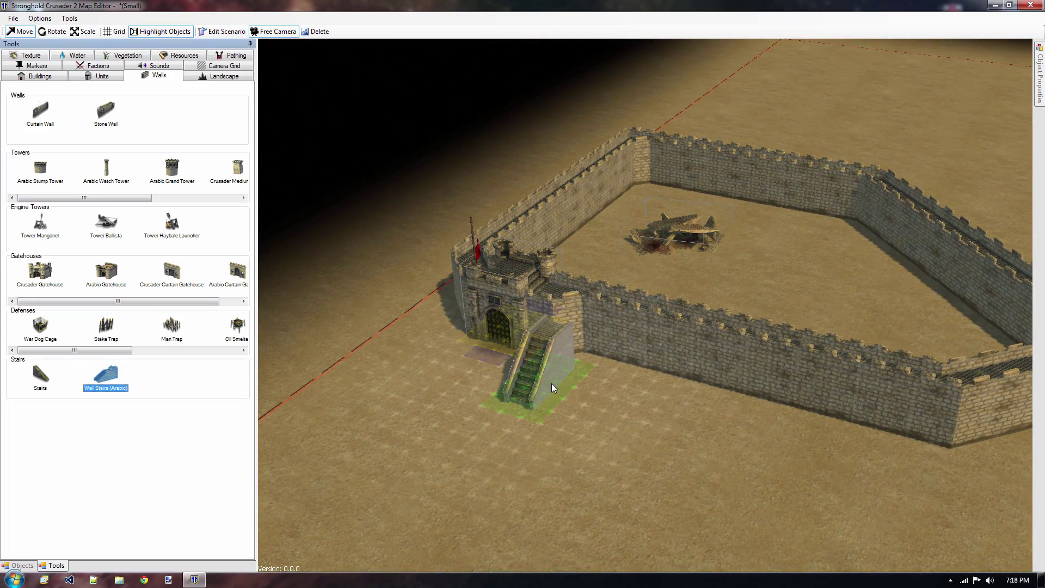
pyautogui.click(40, 375)
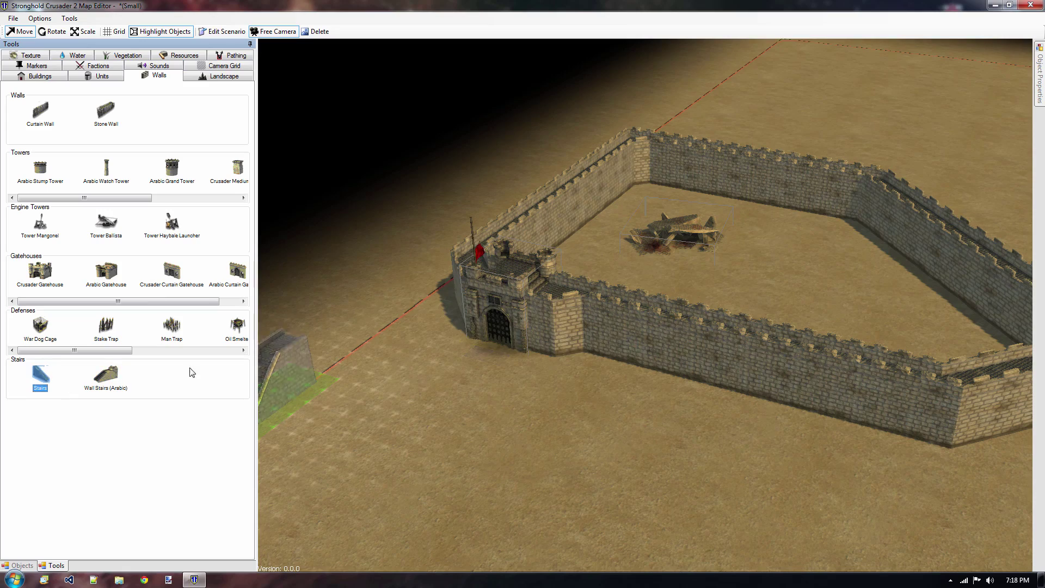
pyautogui.click(546, 380)
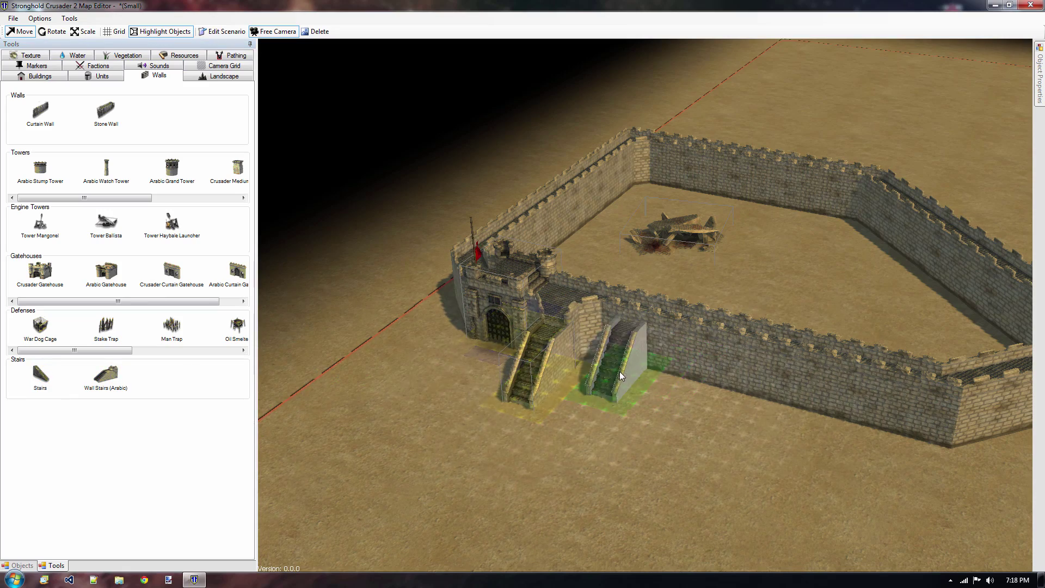
pyautogui.moveTo(764, 403); pyautogui.dragTo(827, 383, button='middle')
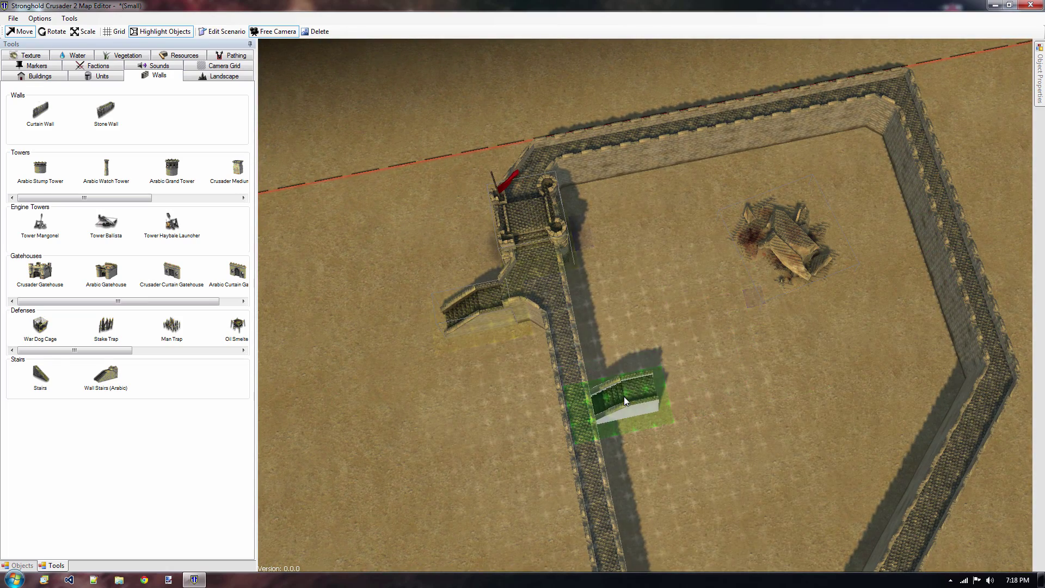
pyautogui.moveTo(567, 444); pyautogui.dragTo(581, 423, button='middle')
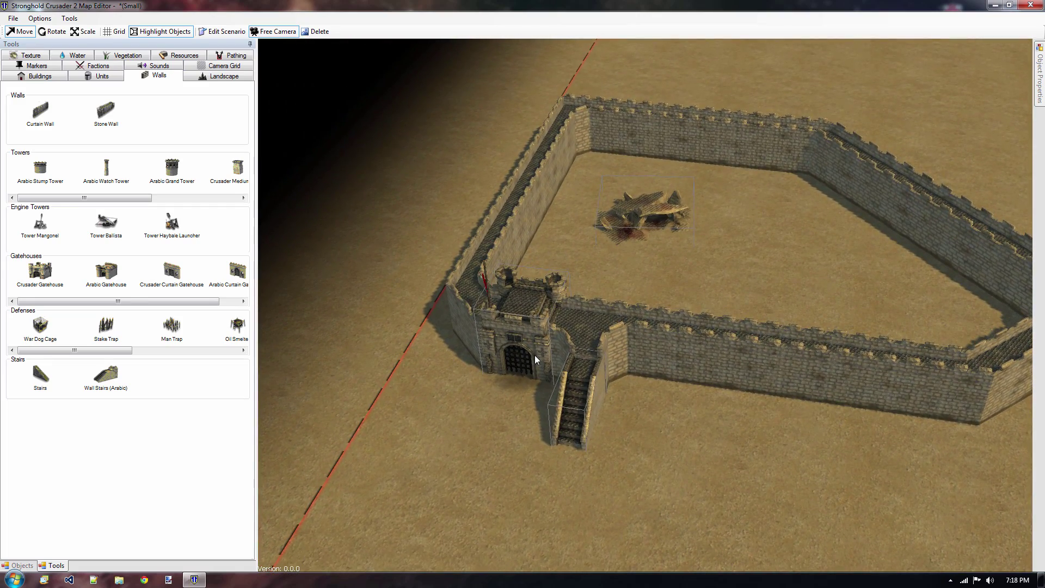
pyautogui.moveTo(550, 377); pyautogui.dragTo(565, 381, button='middle')
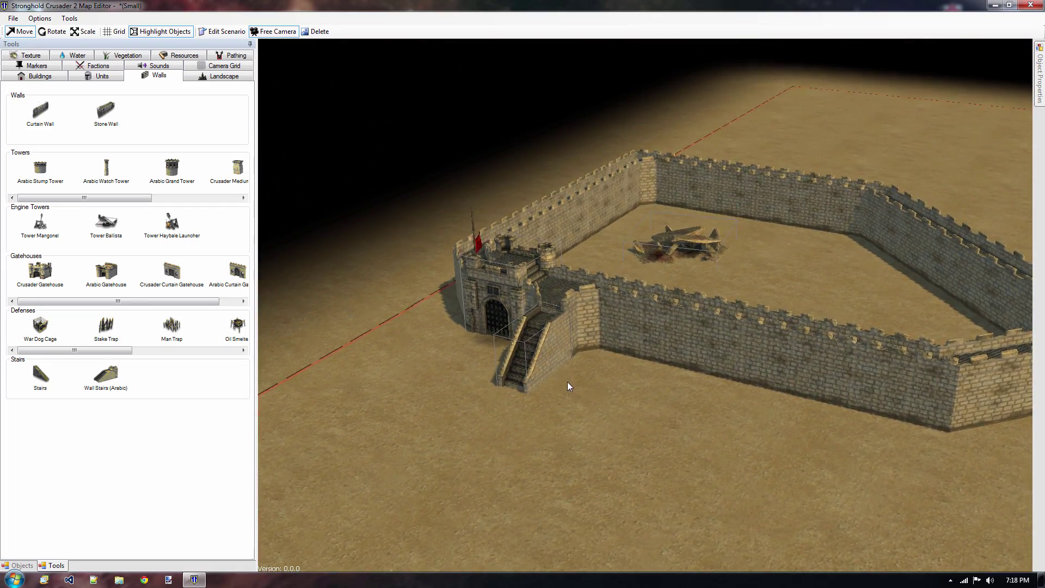
# Look at the player options for units and the estate list with its faction settings.
pyautogui.moveTo(570, 421); pyautogui.dragTo(574, 313, button='middle')
pyautogui.scroll(-5, 572, 386)
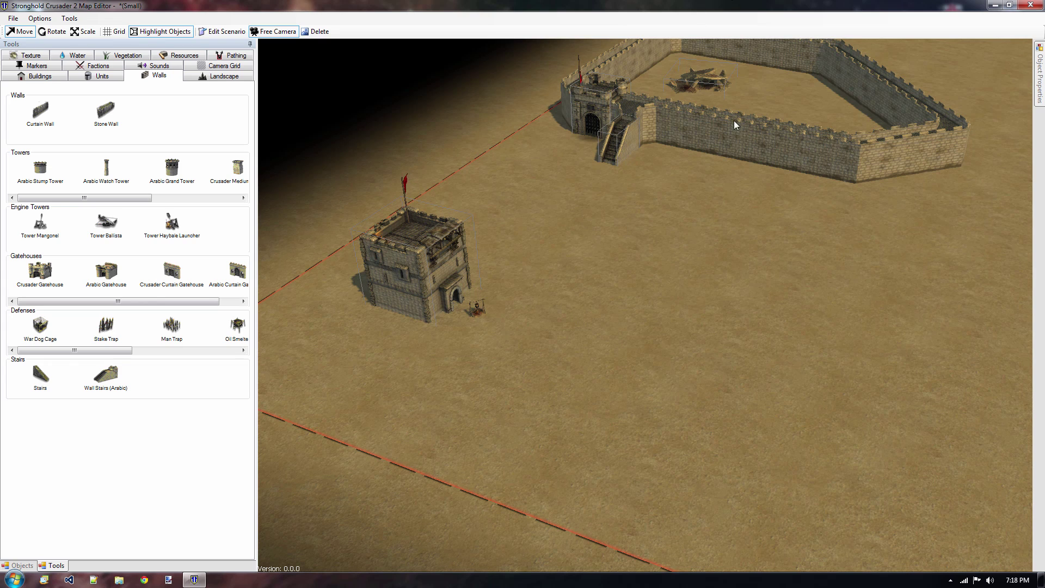
pyautogui.click(102, 77)
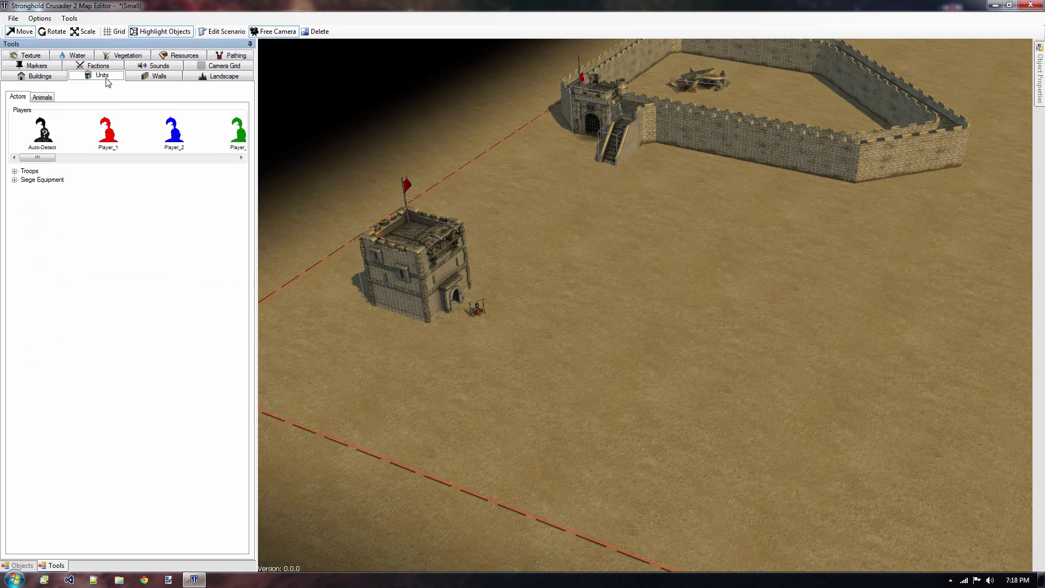
pyautogui.click(107, 132)
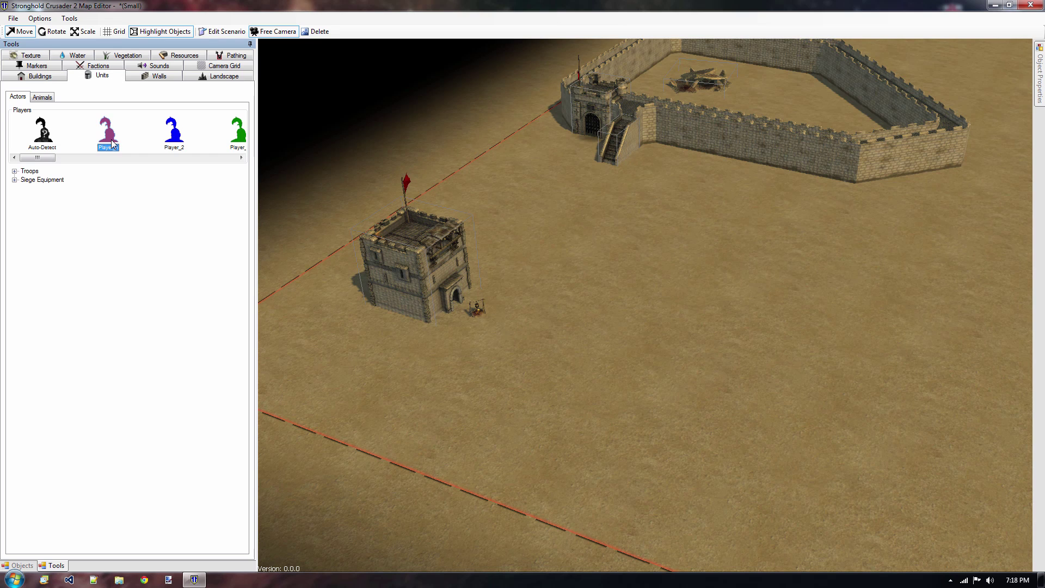
pyautogui.click(43, 145)
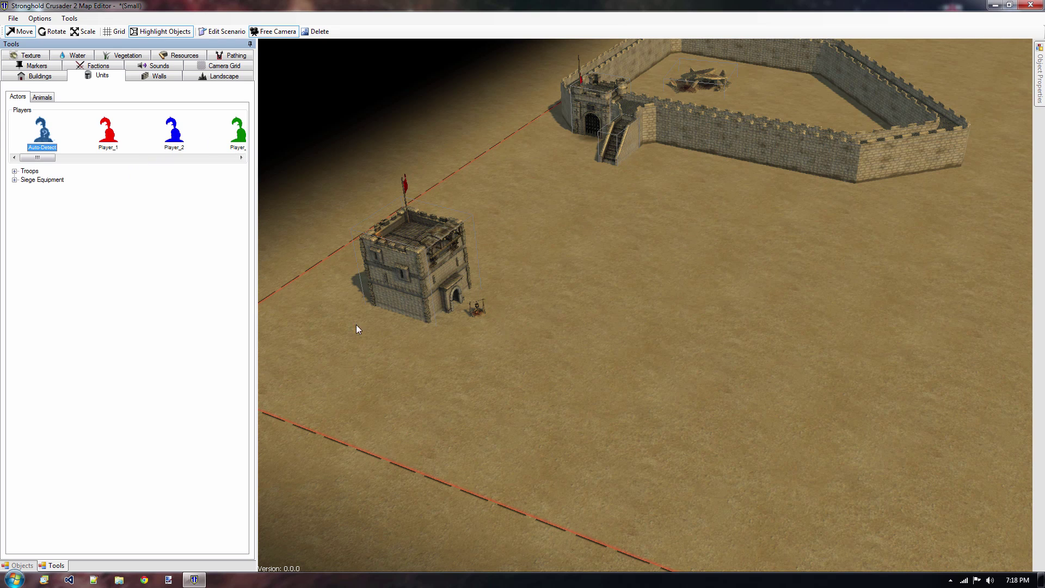
pyautogui.click(99, 66)
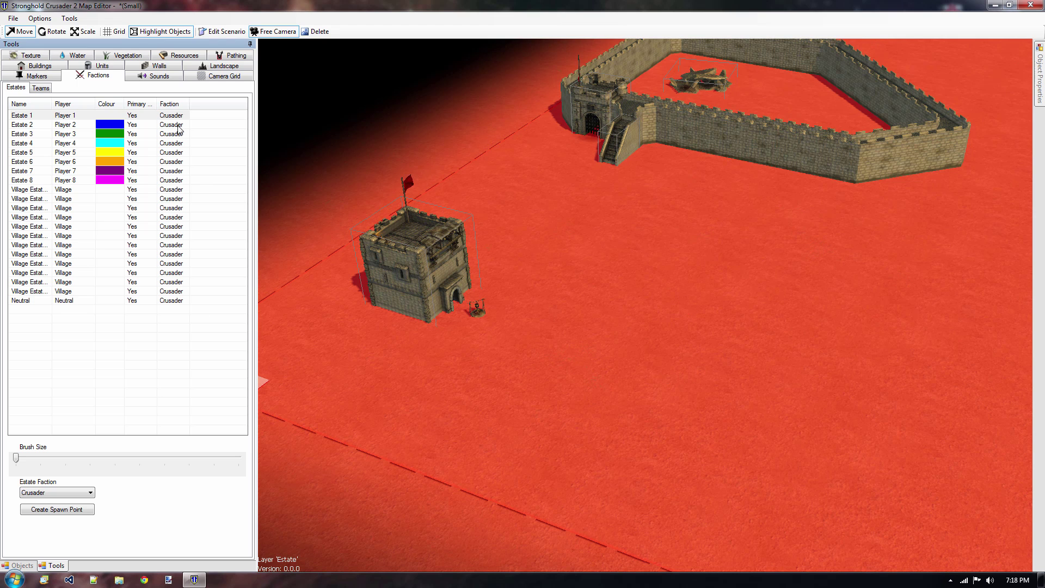
pyautogui.click(102, 66)
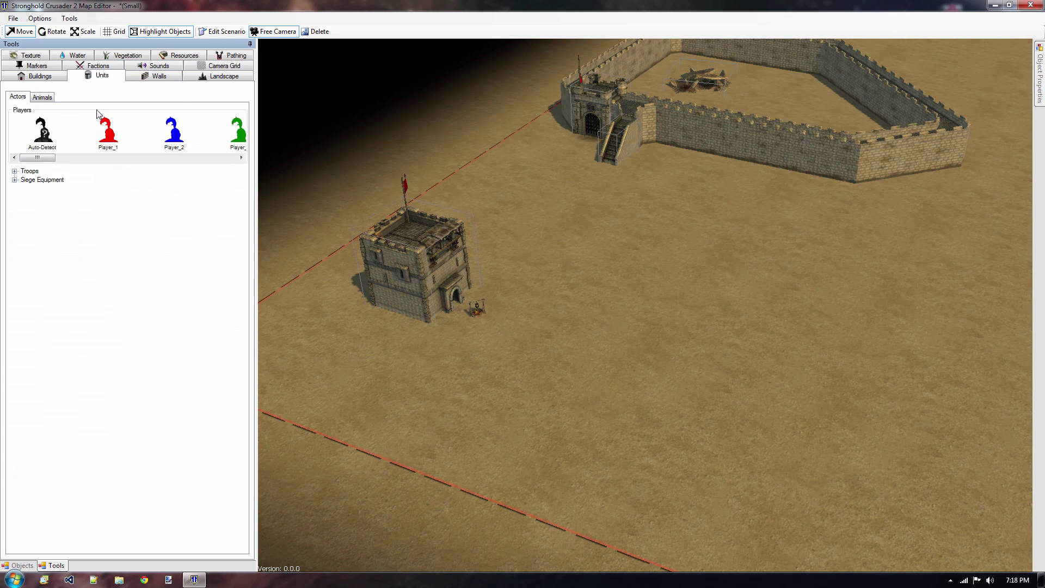
# Place a scattered group of Archer troops on the open ground in front of the keep.
pyautogui.click(16, 172)
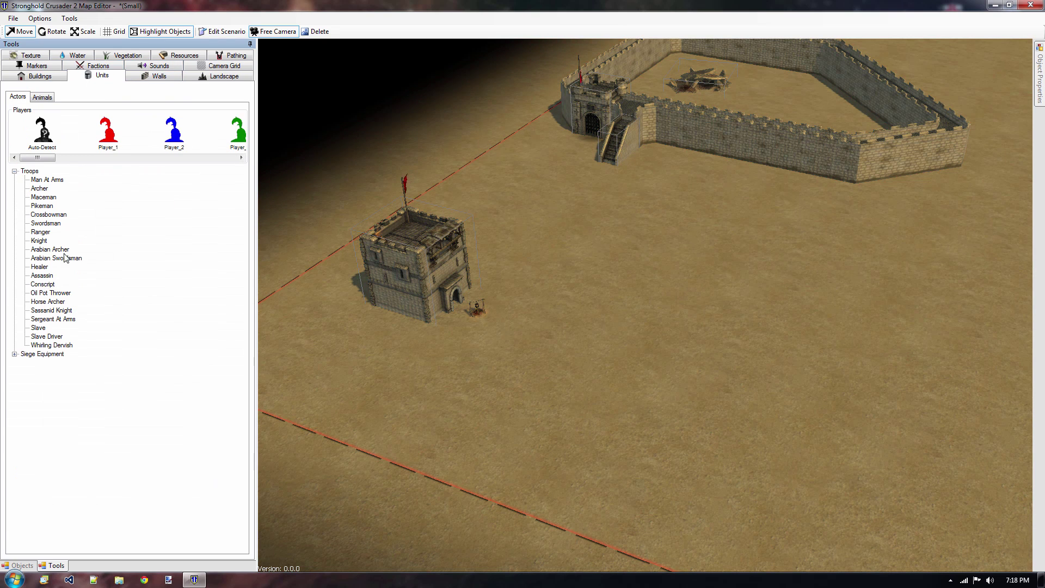
pyautogui.click(40, 188)
pyautogui.click(591, 304)
pyautogui.moveTo(690, 335)
pyautogui.mouseDown()
pyautogui.moveTo(612, 262)
pyautogui.moveTo(555, 286)
pyautogui.moveTo(691, 311)
pyautogui.moveTo(683, 230)
pyautogui.moveTo(513, 272)
pyautogui.moveTo(671, 378)
pyautogui.moveTo(674, 292)
pyautogui.moveTo(619, 280)
pyautogui.mouseUp()
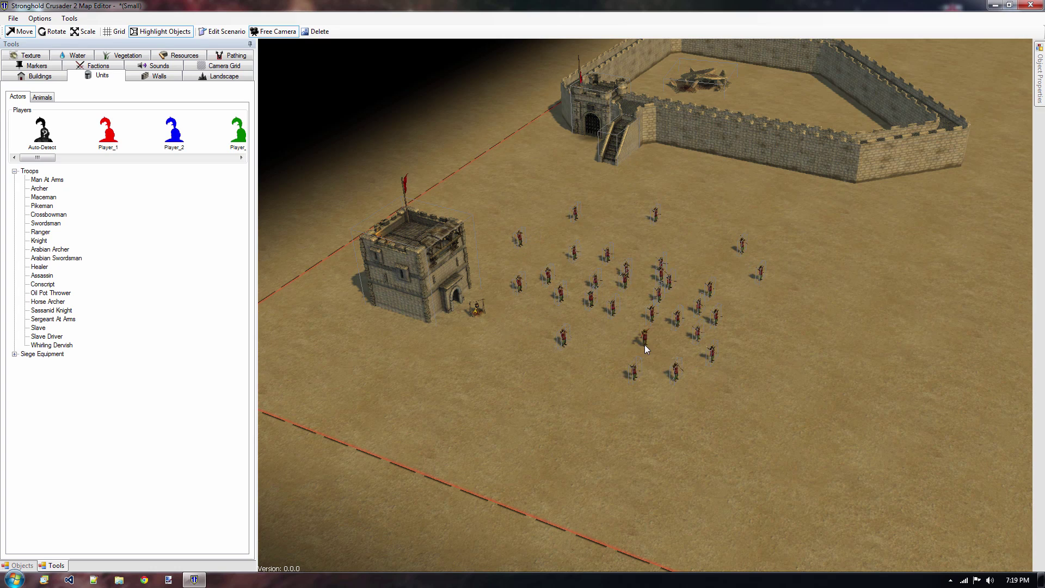
pyautogui.moveTo(644, 344); pyautogui.dragTo(705, 265, button='middle')
pyautogui.moveTo(705, 265); pyautogui.dragTo(533, 351, button='right')
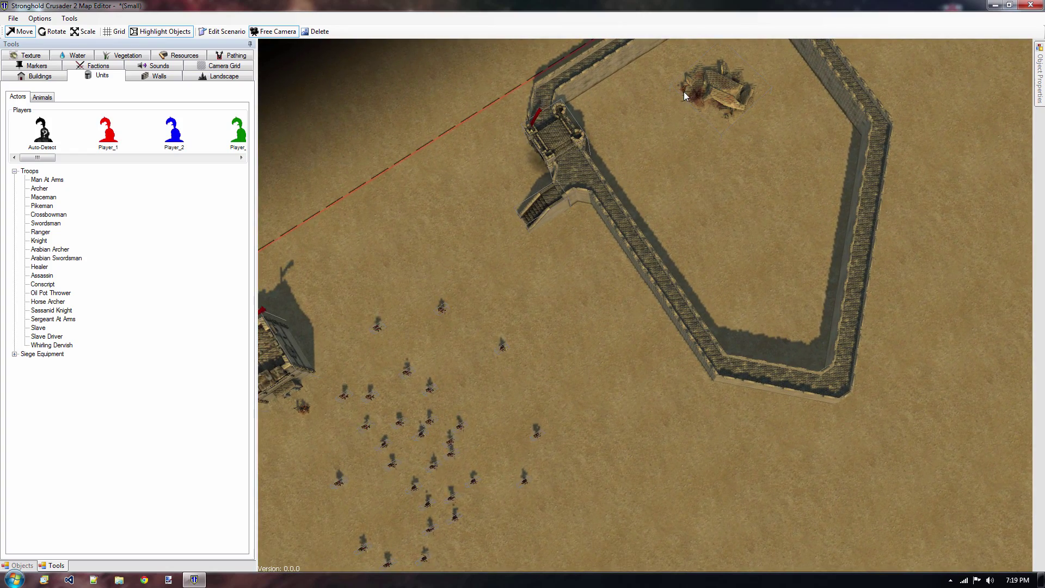
pyautogui.moveTo(572, 319); pyautogui.dragTo(671, 207, button='right')
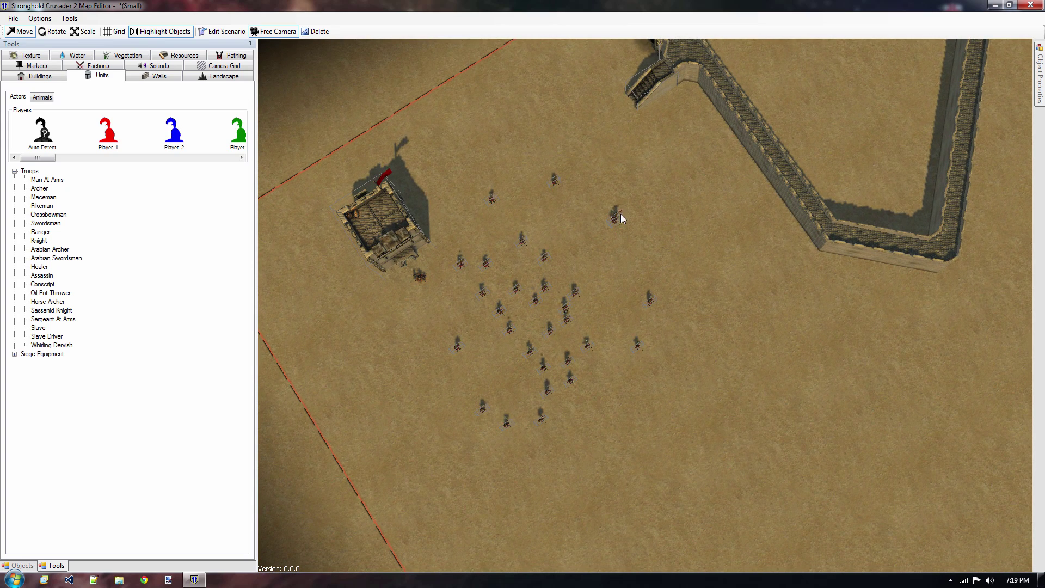
pyautogui.click(28, 172)
pyautogui.moveTo(582, 128); pyautogui.dragTo(509, 230, button='right')
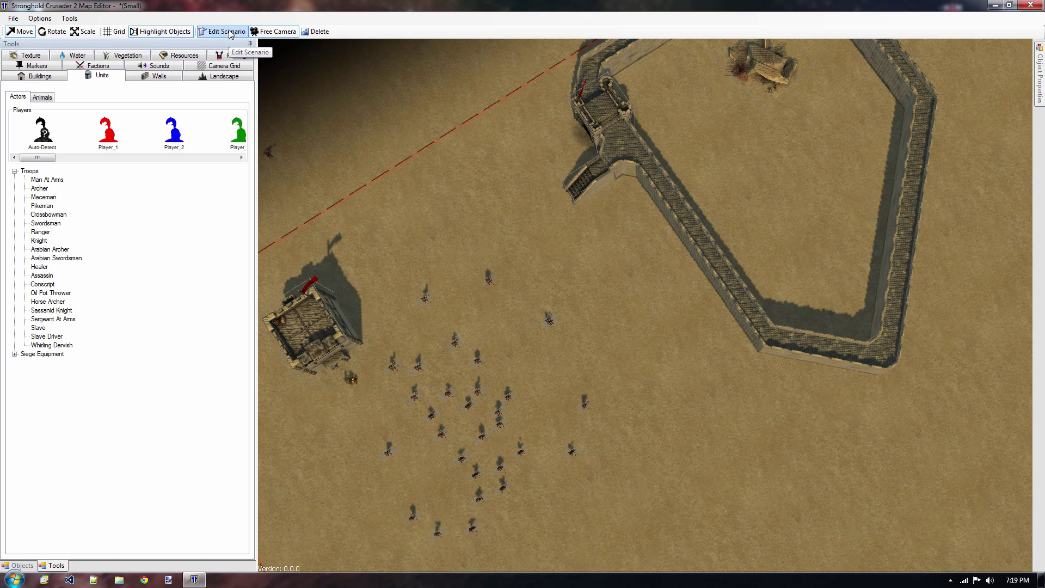
pyautogui.moveTo(673, 160); pyautogui.dragTo(630, 181, button='right')
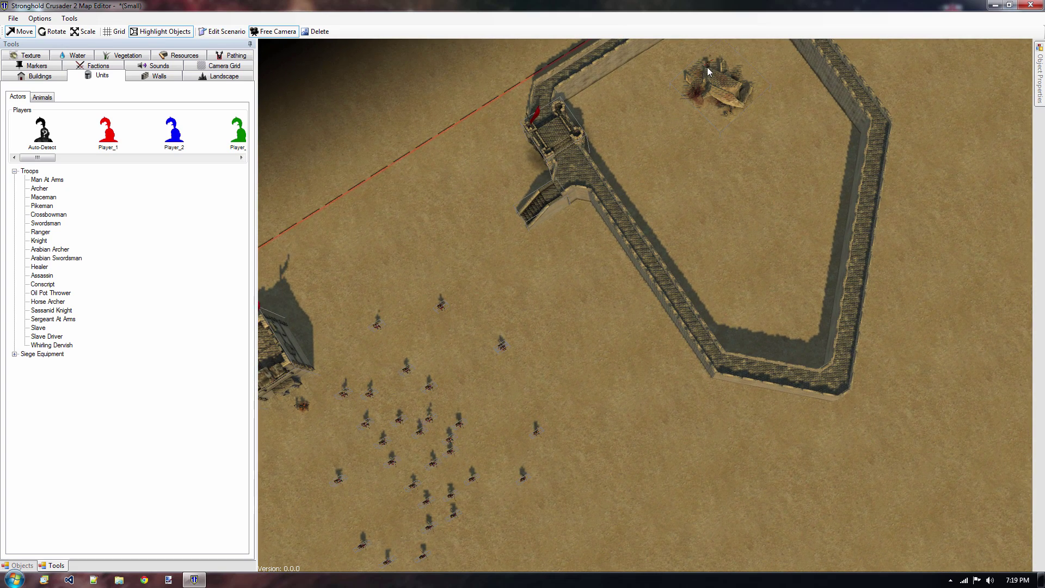
# Open the scenario's list of events in the Scenario Editor.
pyautogui.click(221, 32)
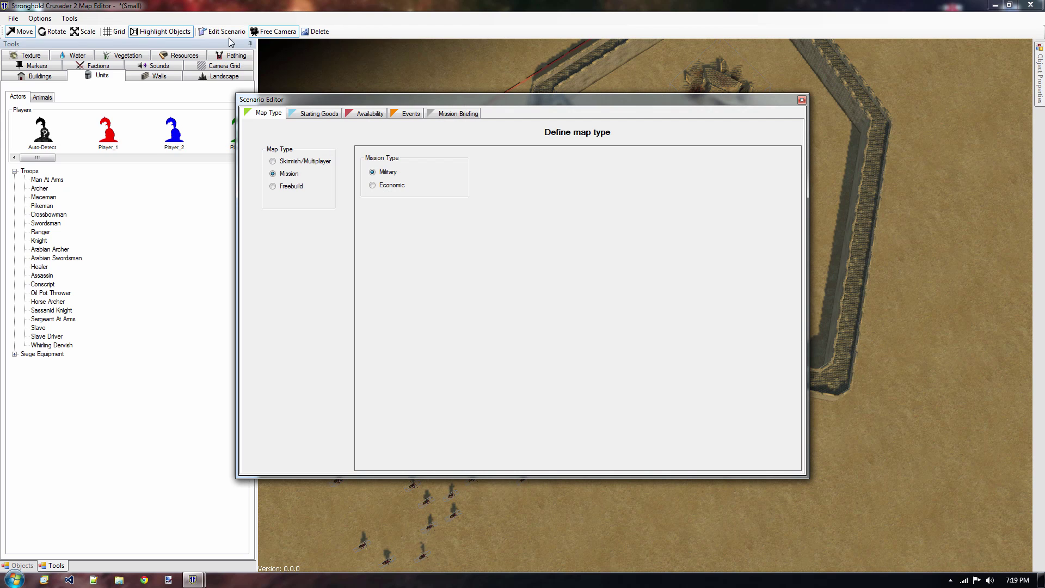
pyautogui.click(410, 114)
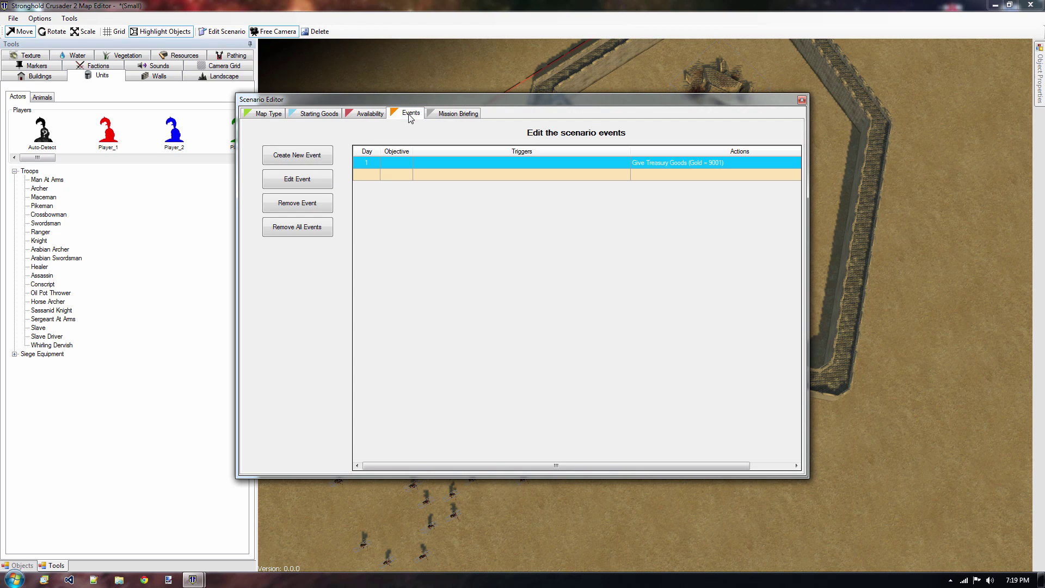
pyautogui.click(313, 163)
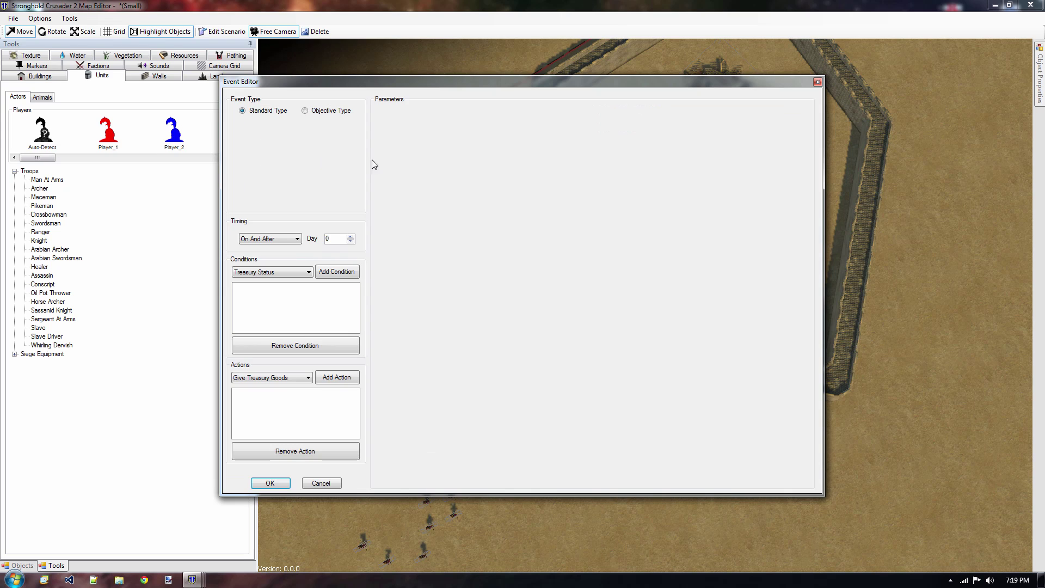
pyautogui.click(299, 240)
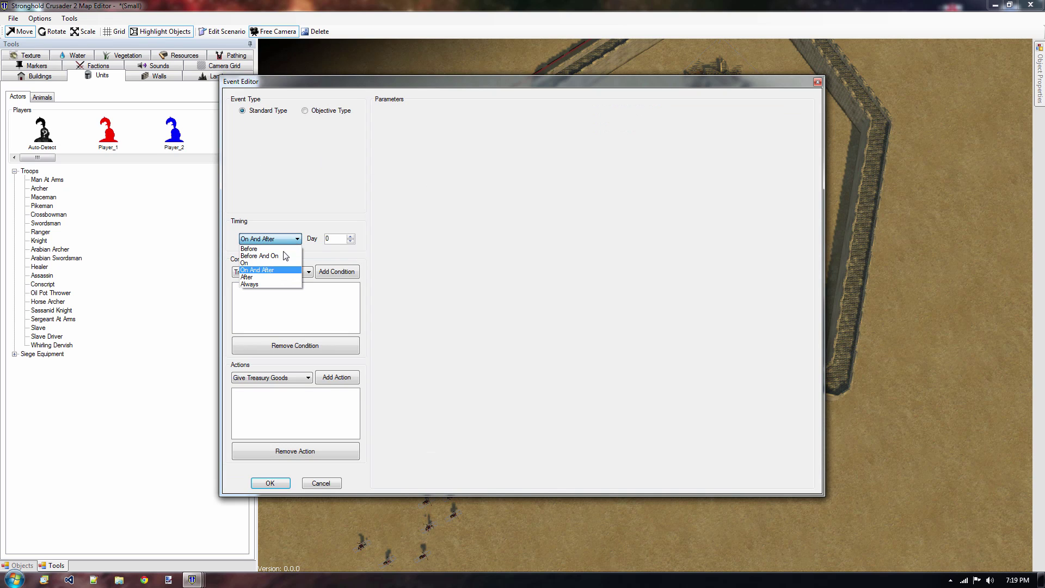
pyautogui.click(257, 272)
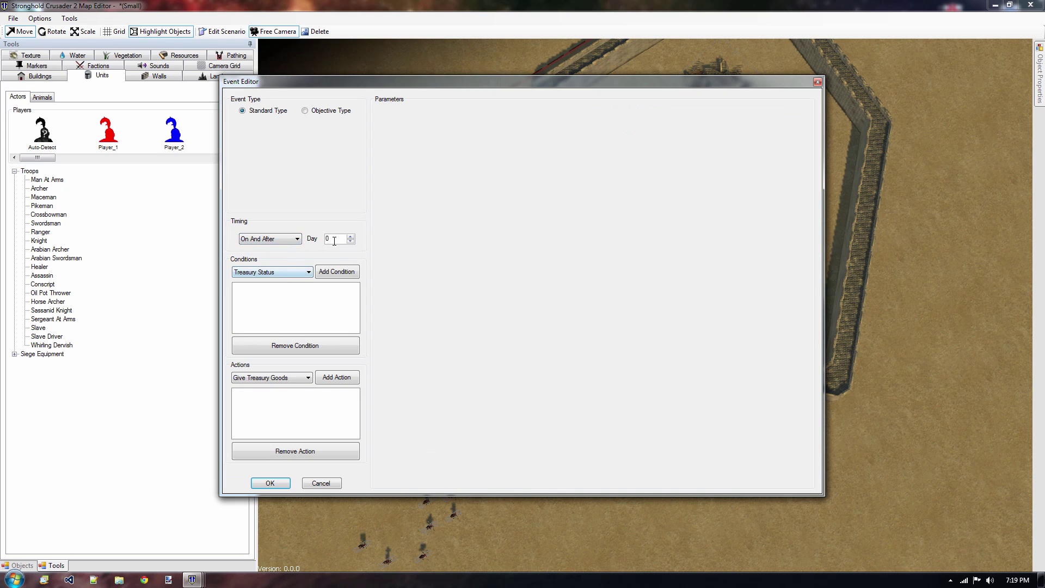
pyautogui.moveTo(333, 241); pyautogui.dragTo(289, 241)
pyautogui.press('Return')
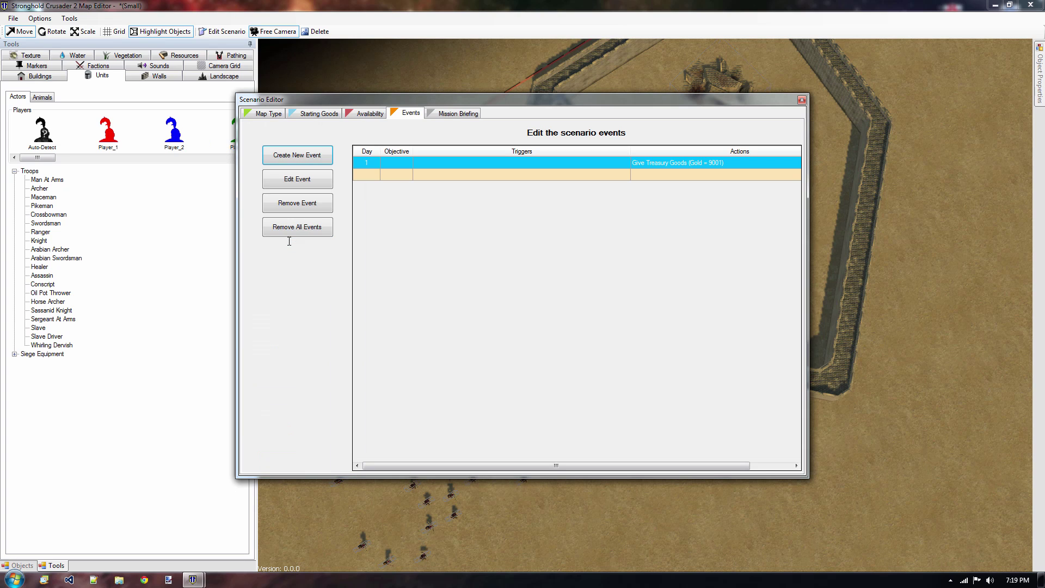
# Create a standard event timed On And After day 2 and add the No Lions condition to it.
pyautogui.doubleClick(408, 175)
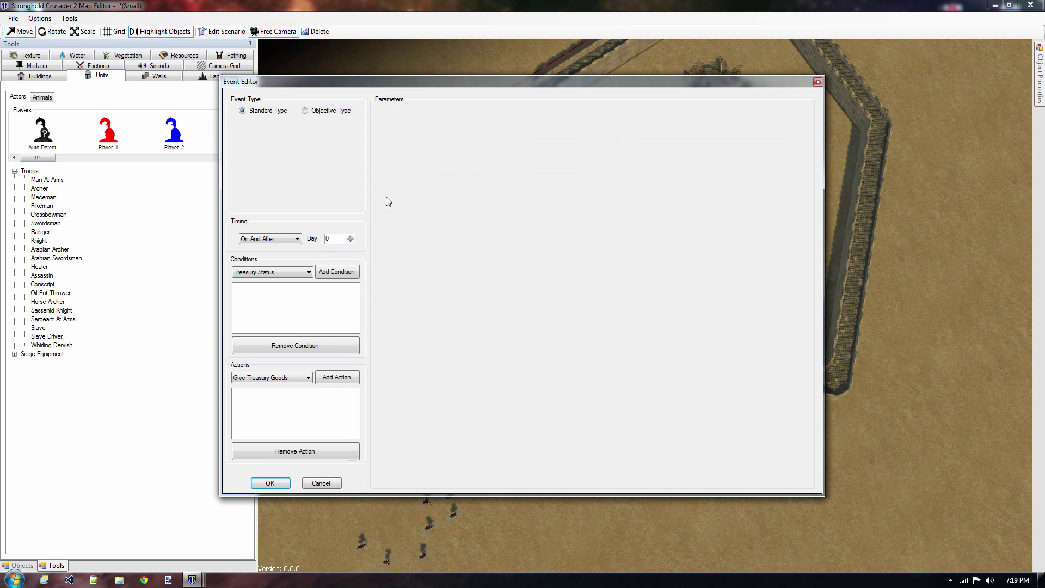
pyautogui.write('2')
pyautogui.click(289, 273)
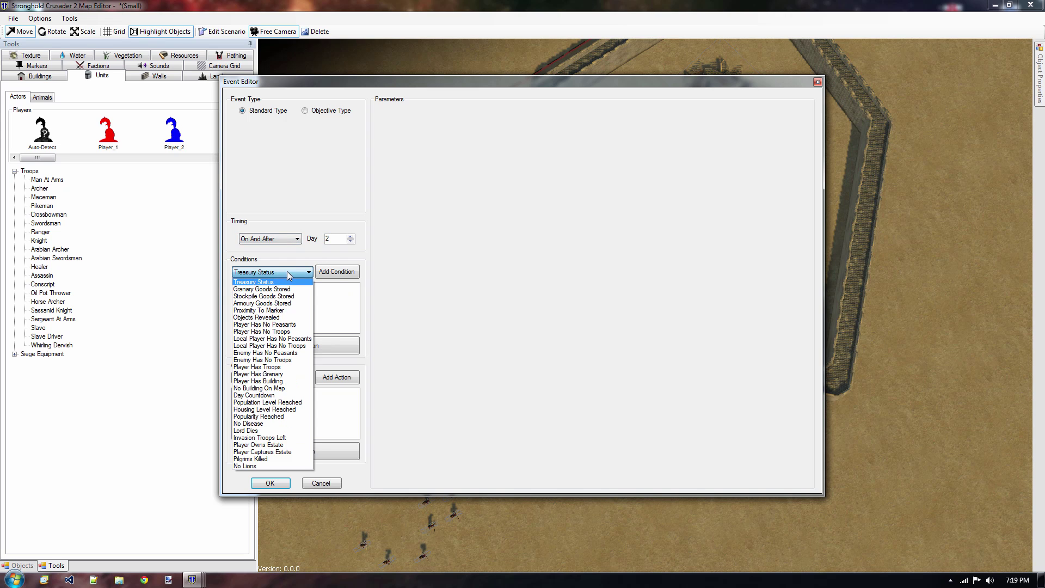
pyautogui.click(257, 466)
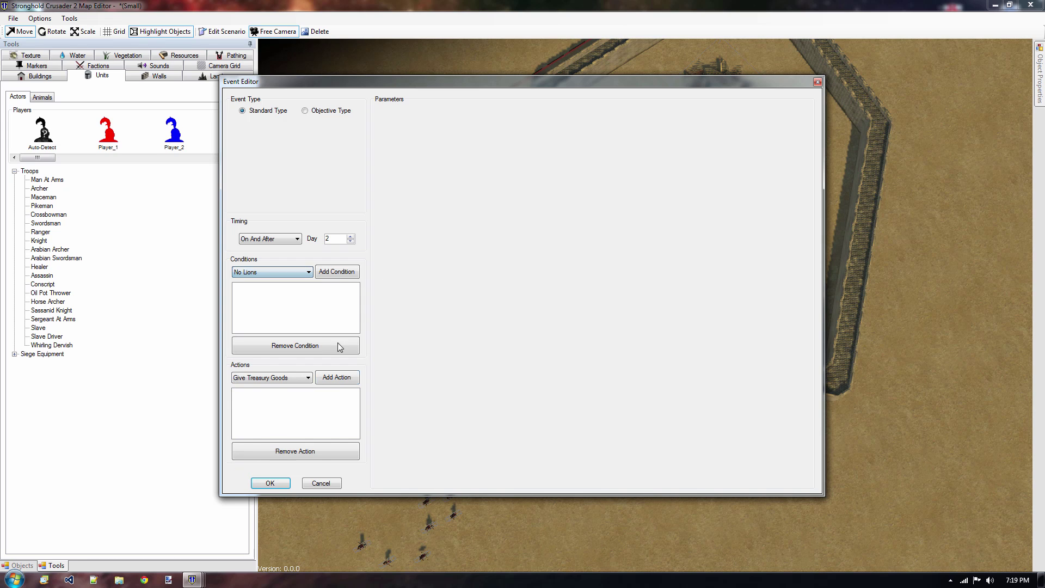
pyautogui.click(335, 272)
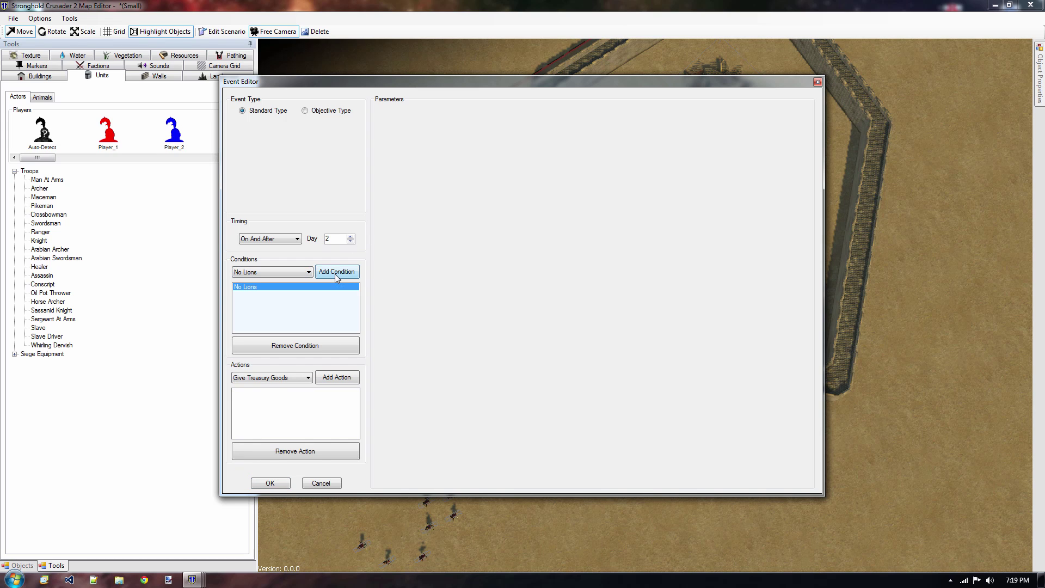
# Add a Game Event action of type Marriage for Estate1 with Single frequency, and save the event.
pyautogui.click(279, 380)
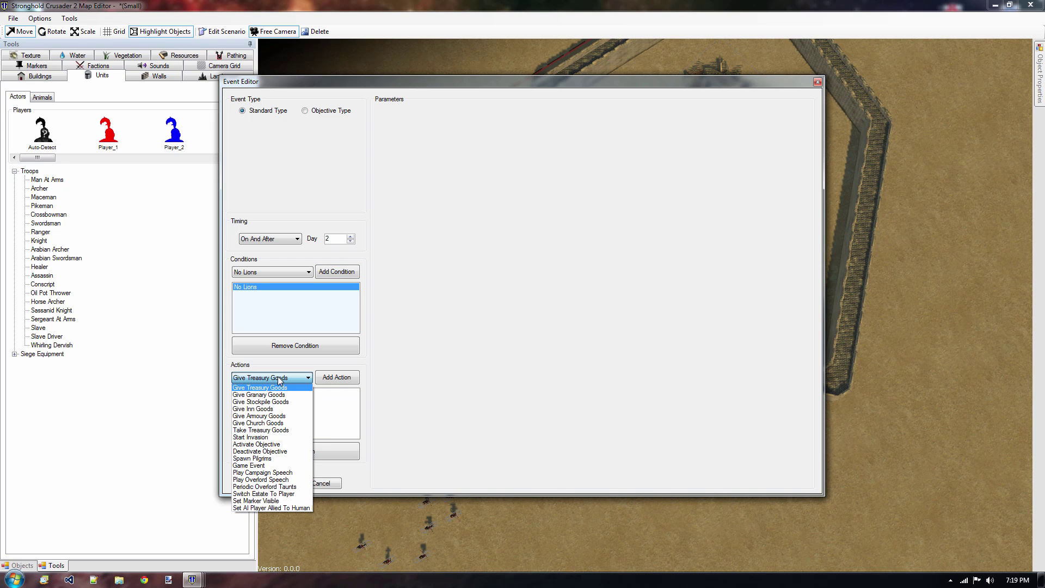
pyautogui.click(297, 466)
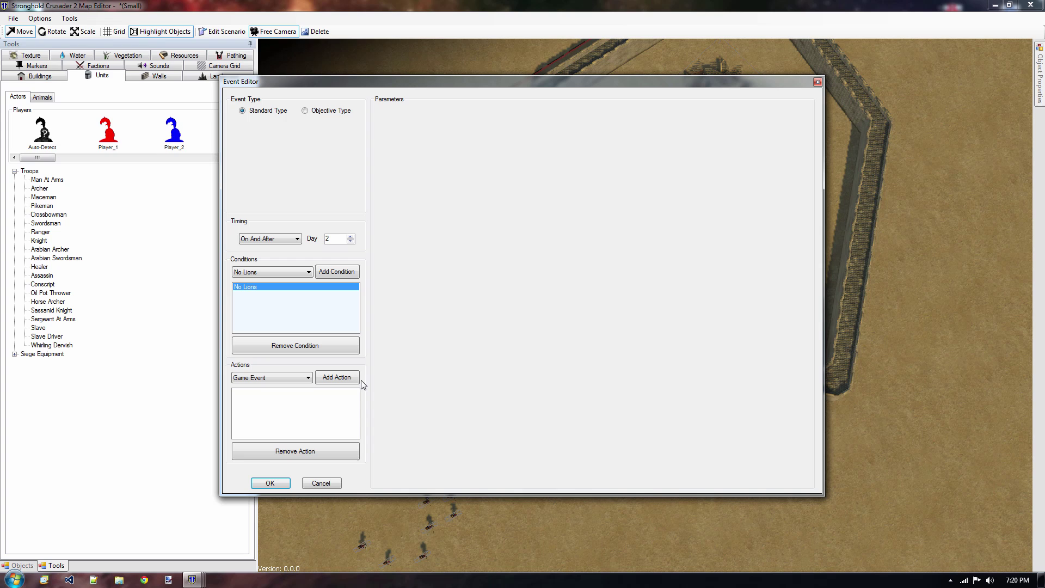
pyautogui.click(329, 378)
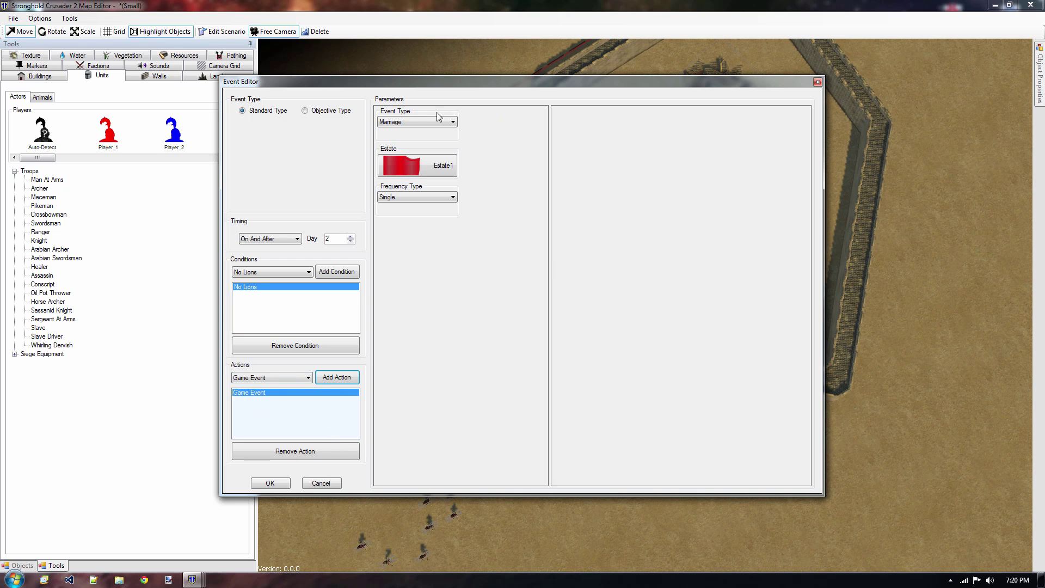
pyautogui.click(404, 124)
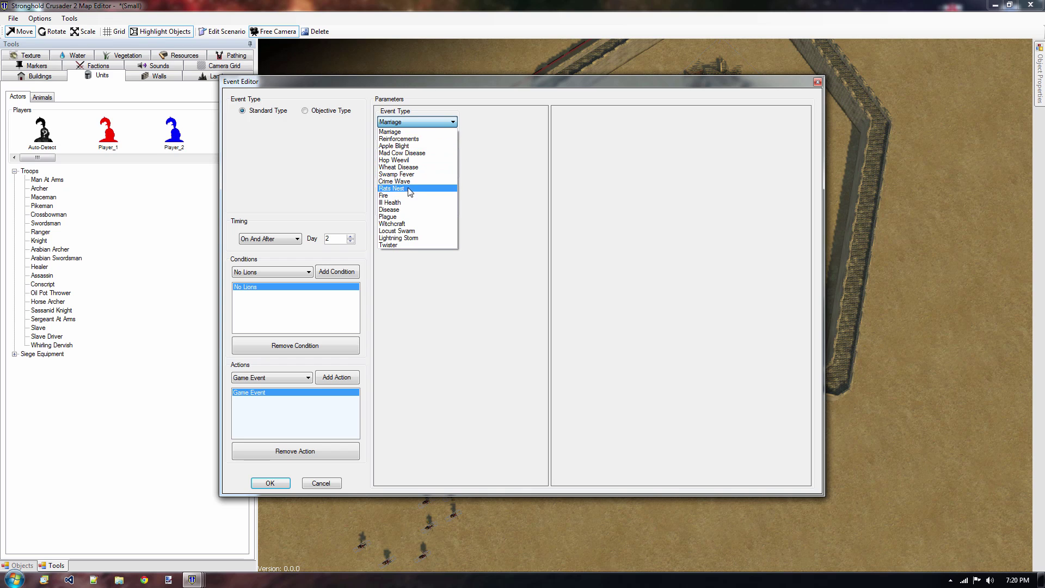
pyautogui.click(404, 132)
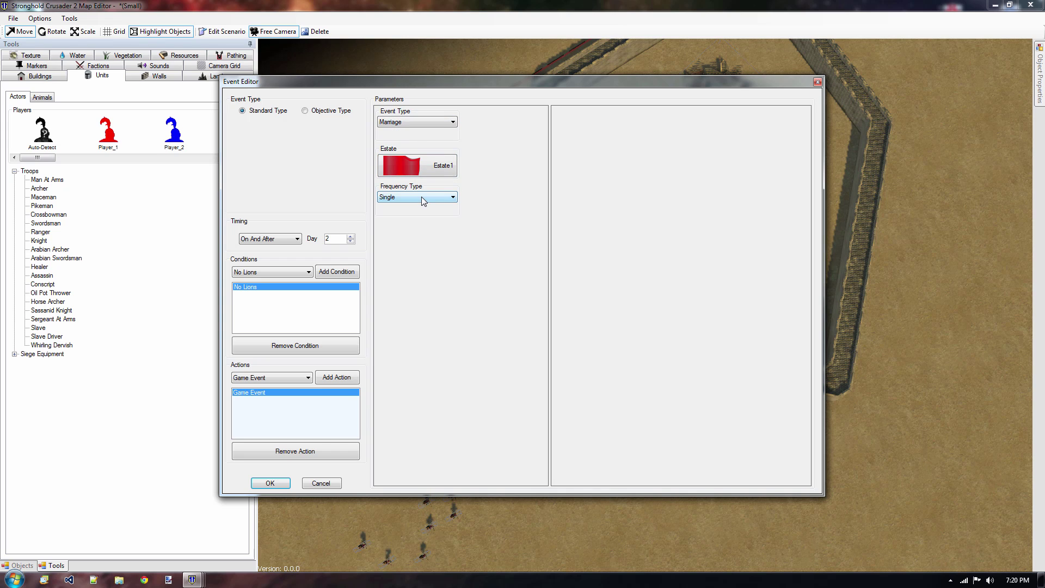
pyautogui.click(413, 166)
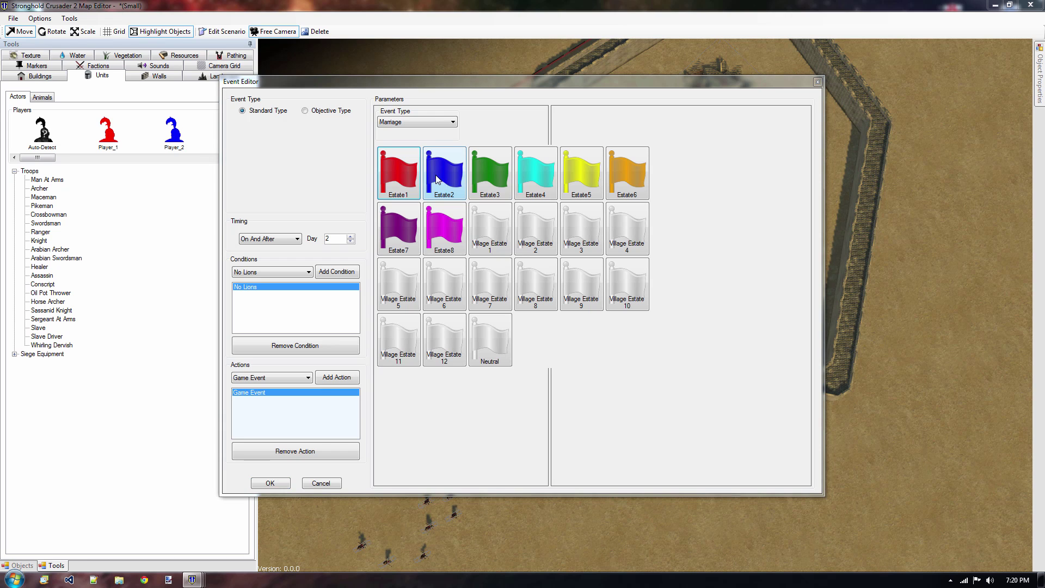
pyautogui.click(409, 185)
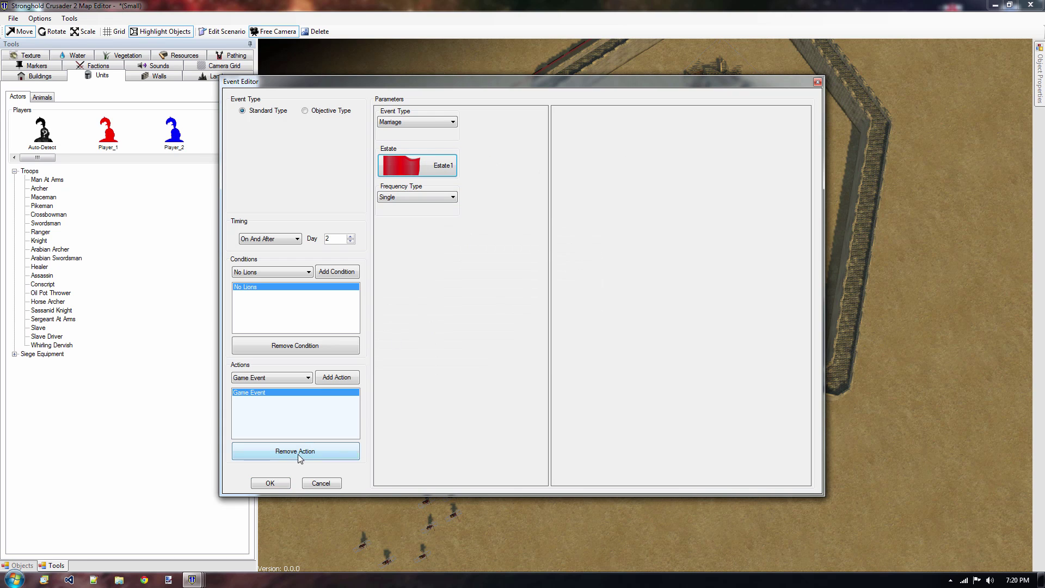
pyautogui.click(270, 483)
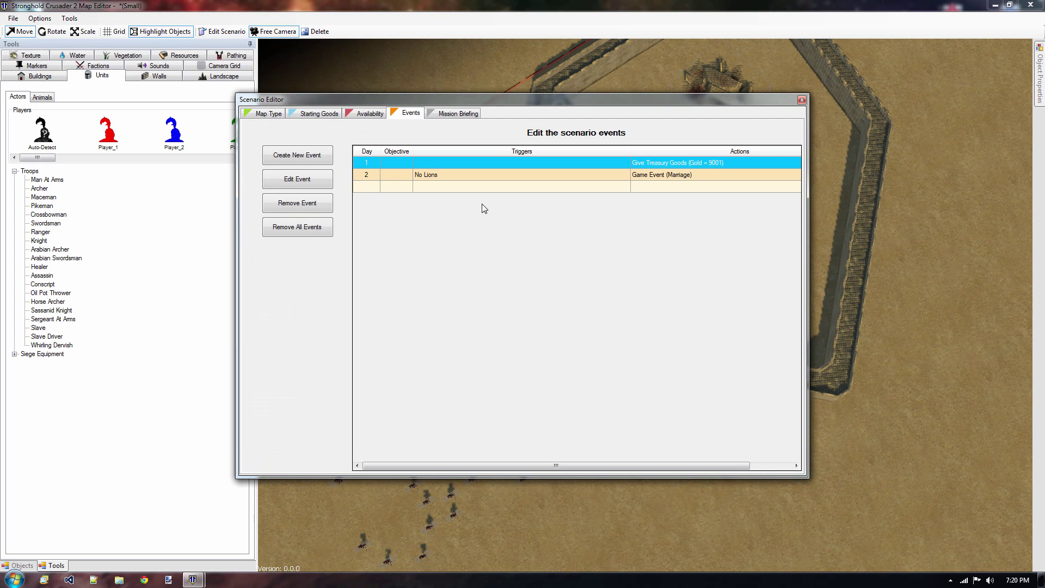
# Create another standard event with timing Always and add a Player Has Troops condition.
pyautogui.click(372, 188)
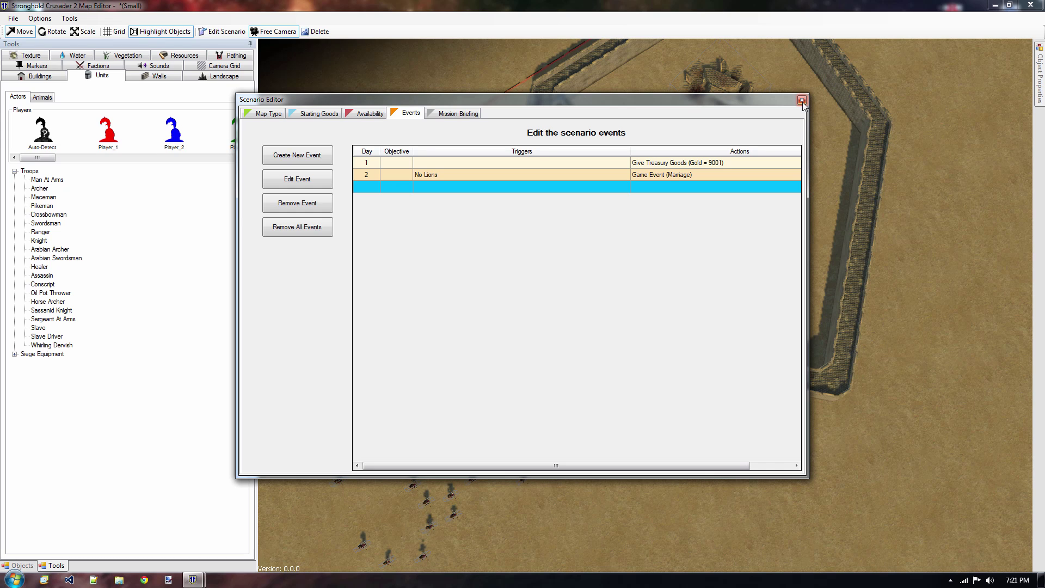
pyautogui.click(301, 158)
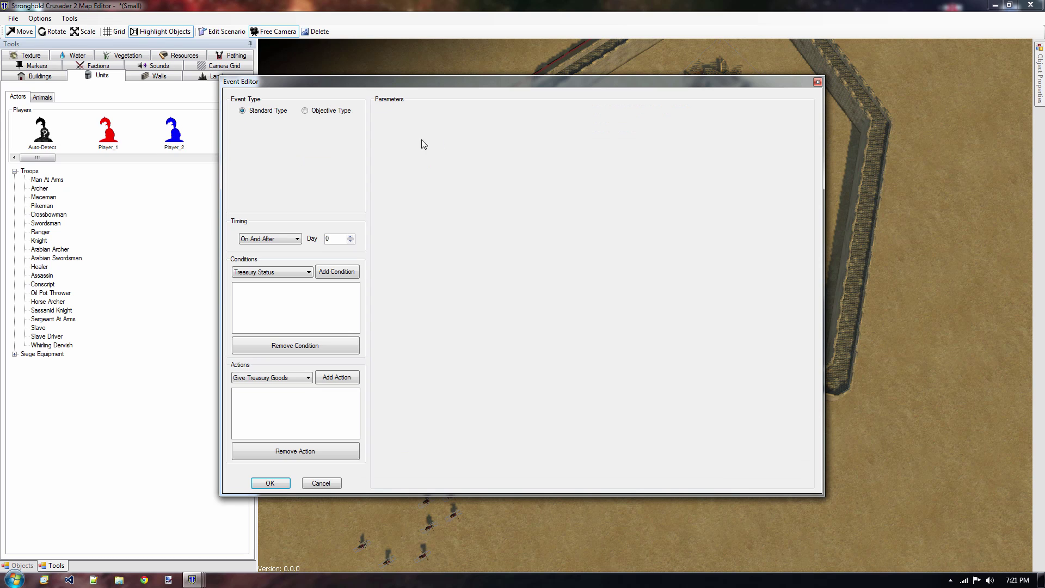
pyautogui.click(268, 239)
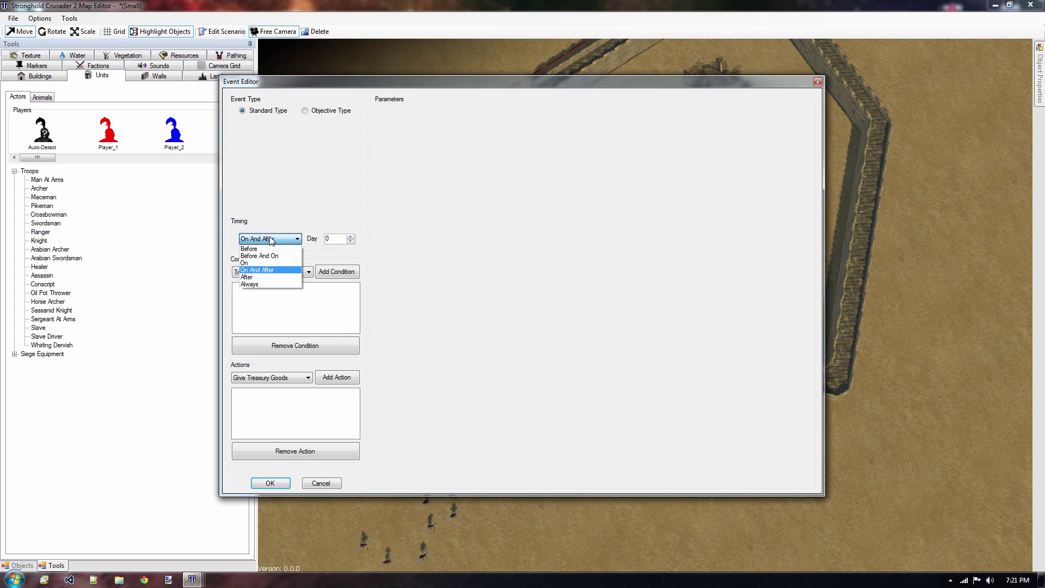
pyautogui.click(253, 284)
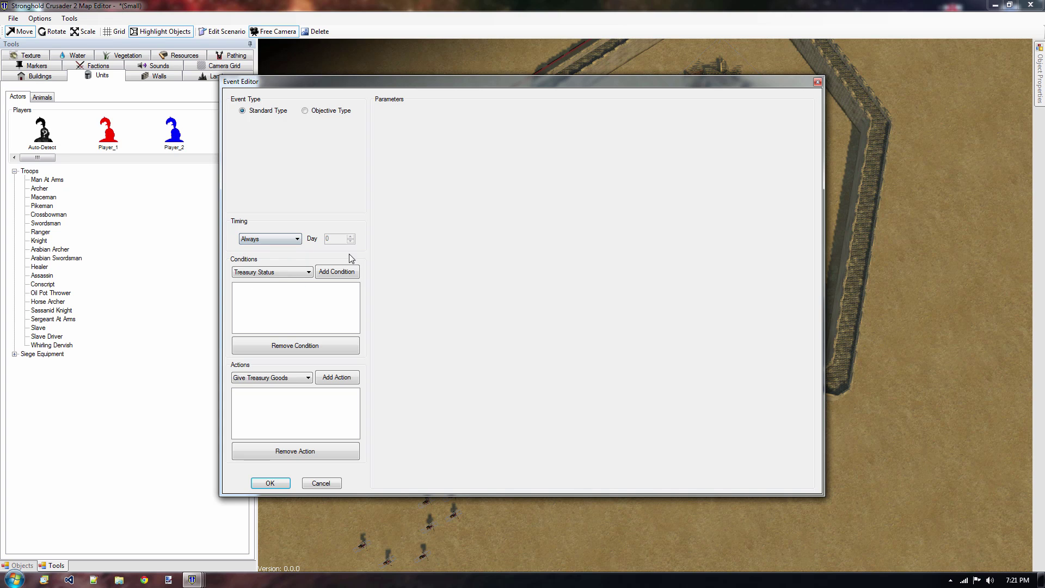
pyautogui.click(293, 273)
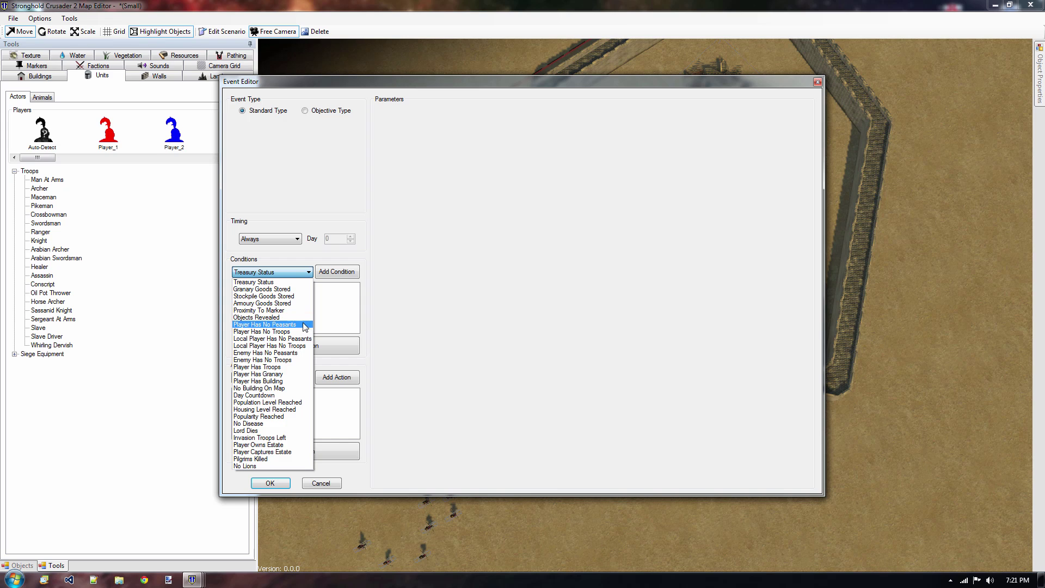
pyautogui.click(291, 371)
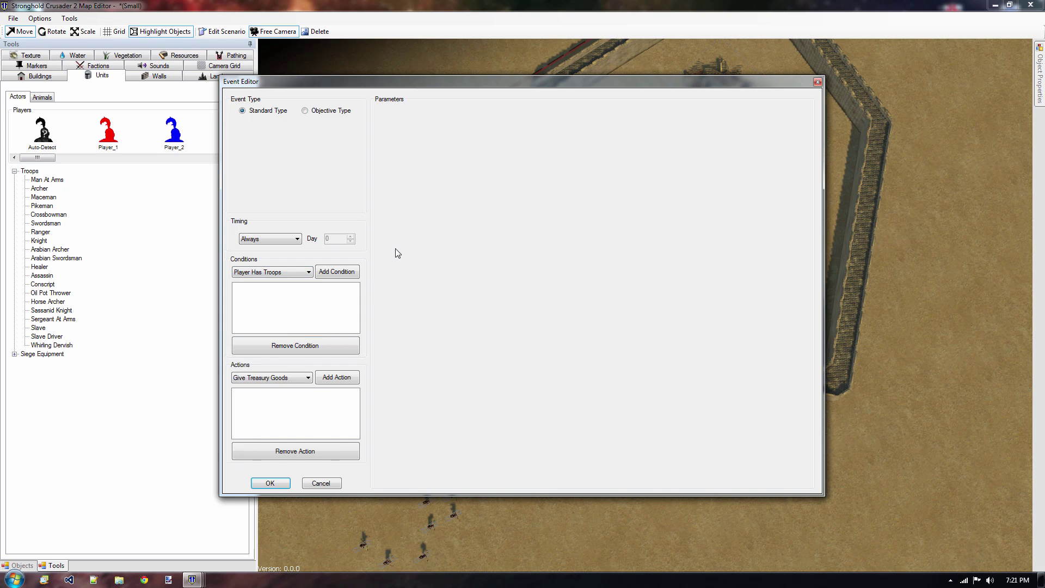
pyautogui.click(336, 272)
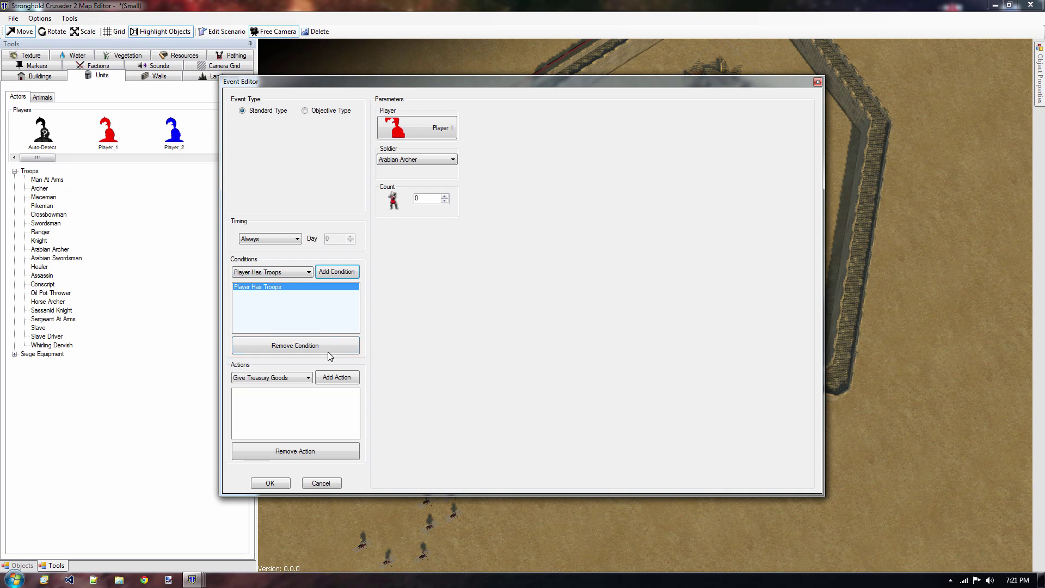
# Add a Start Invasion action to the new event.
pyautogui.click(269, 379)
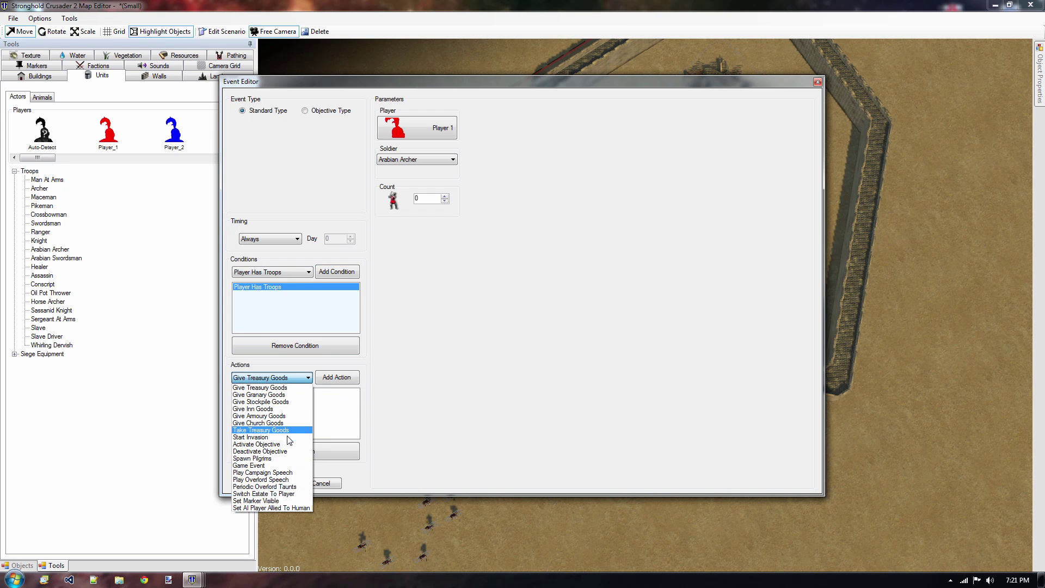
pyautogui.click(285, 439)
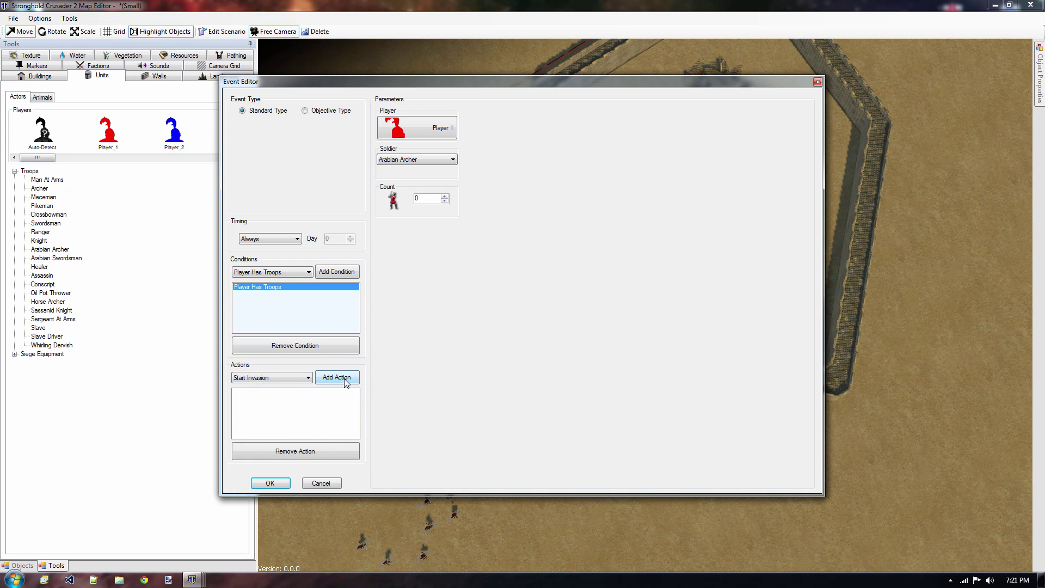
pyautogui.click(344, 378)
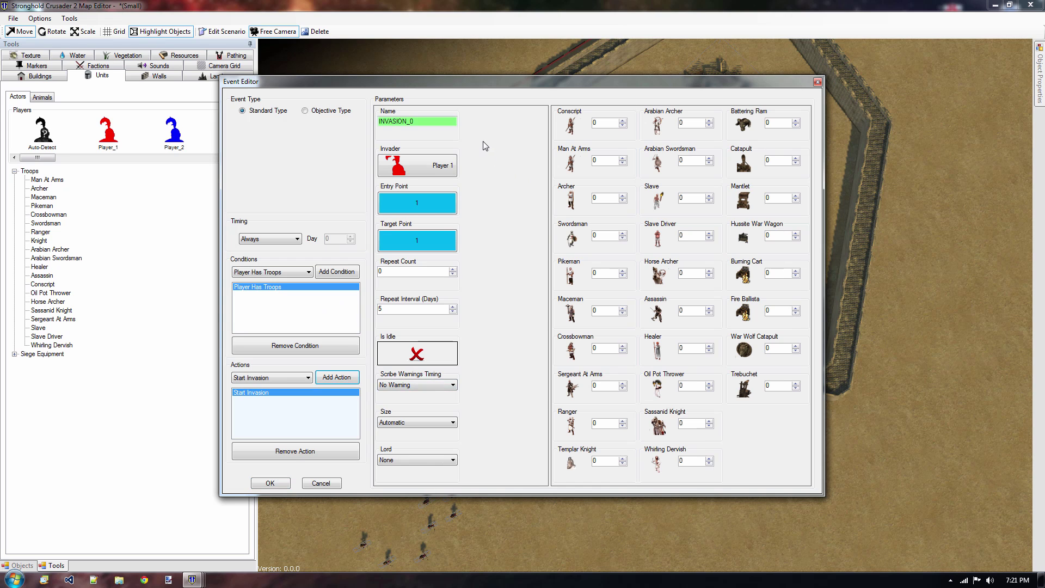
# Set the invasion event's timing to On day 2.
pyautogui.click(282, 238)
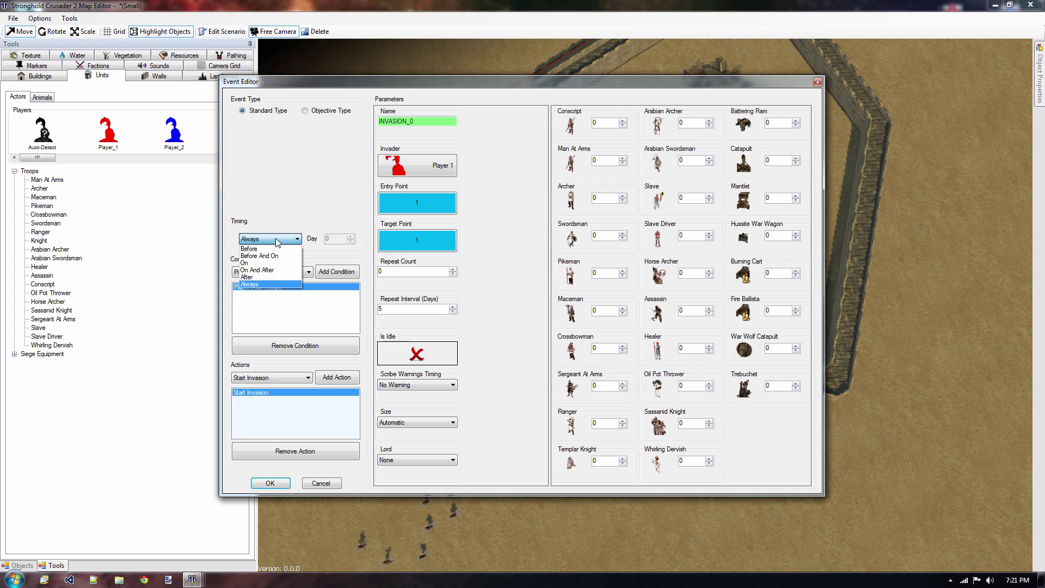
pyautogui.click(255, 262)
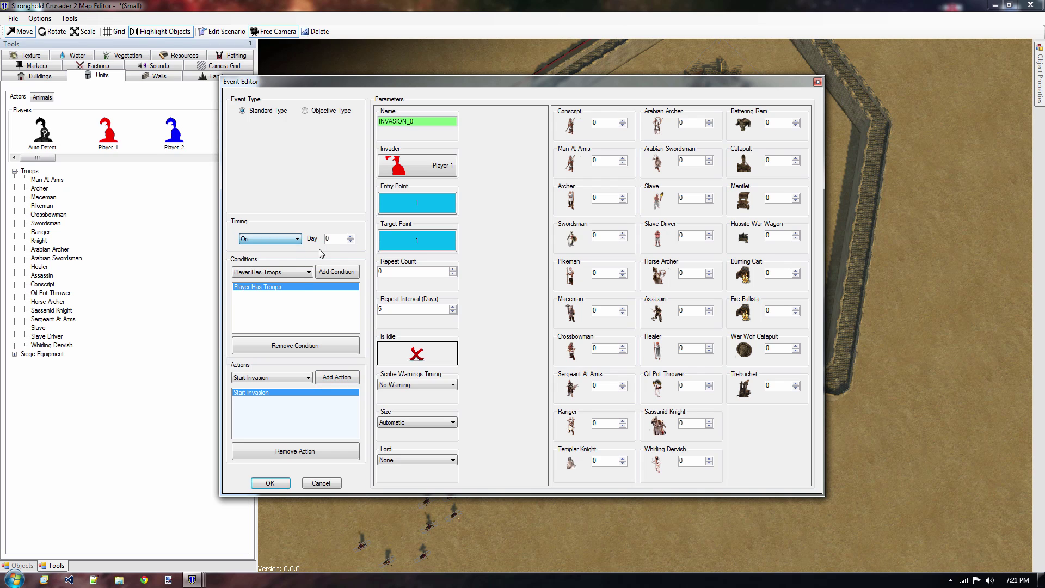
pyautogui.write('2')
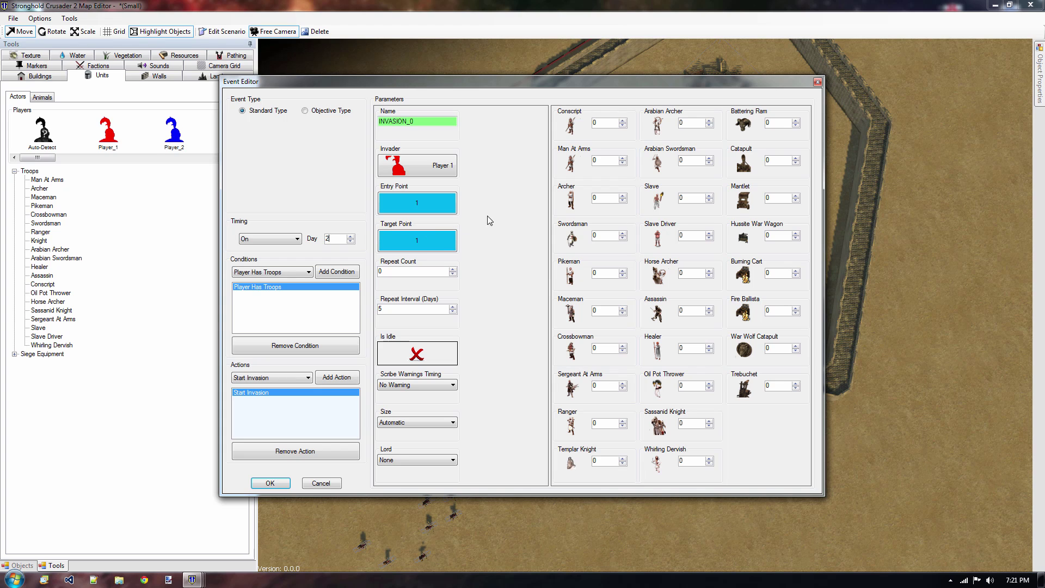
# Name the invasion The Wolf Attack and choose The Wolf as its lord.
pyautogui.moveTo(430, 121); pyautogui.dragTo(311, 124)
pyautogui.write('The R')
pyautogui.press('BackSpace')
pyautogui.write('Wolf Attack')
pyautogui.click(427, 460)
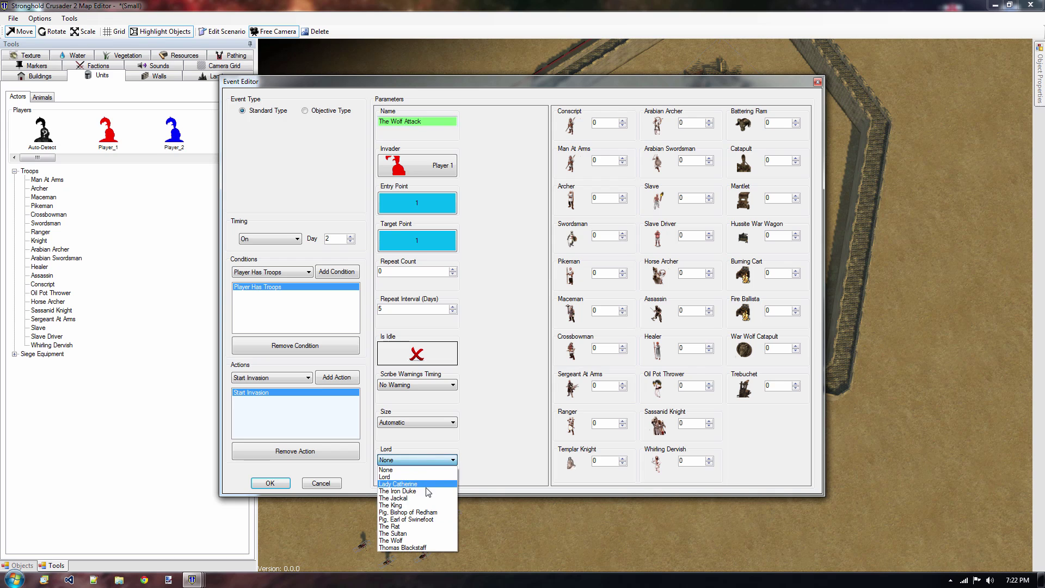
pyautogui.click(415, 540)
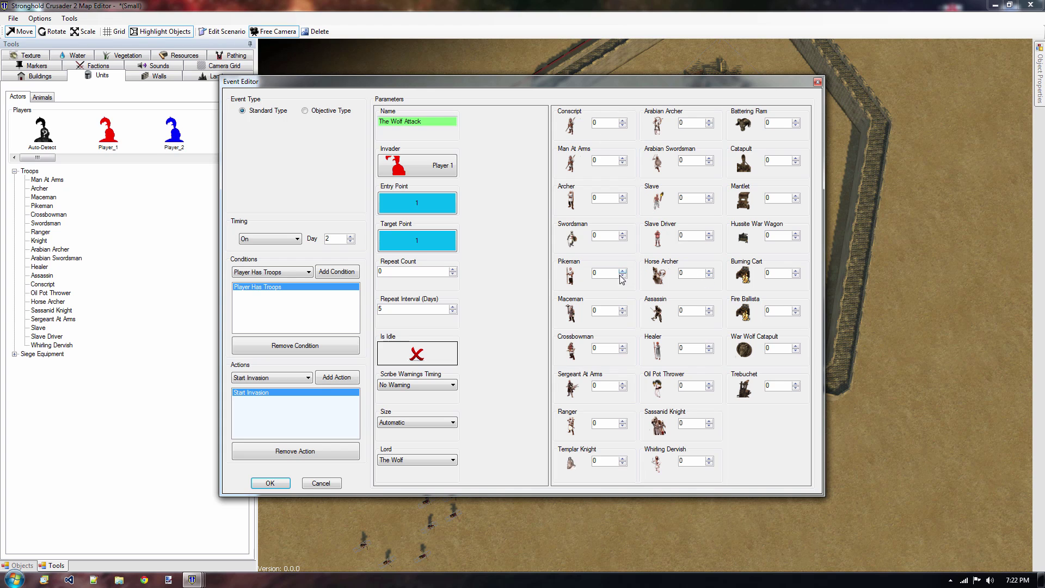
# Give the invasion 2 Horse Archers with Player 2 as invader, then save the event and close the scenario editor.
pyautogui.click(691, 273)
pyautogui.write('1')
pyautogui.click(415, 165)
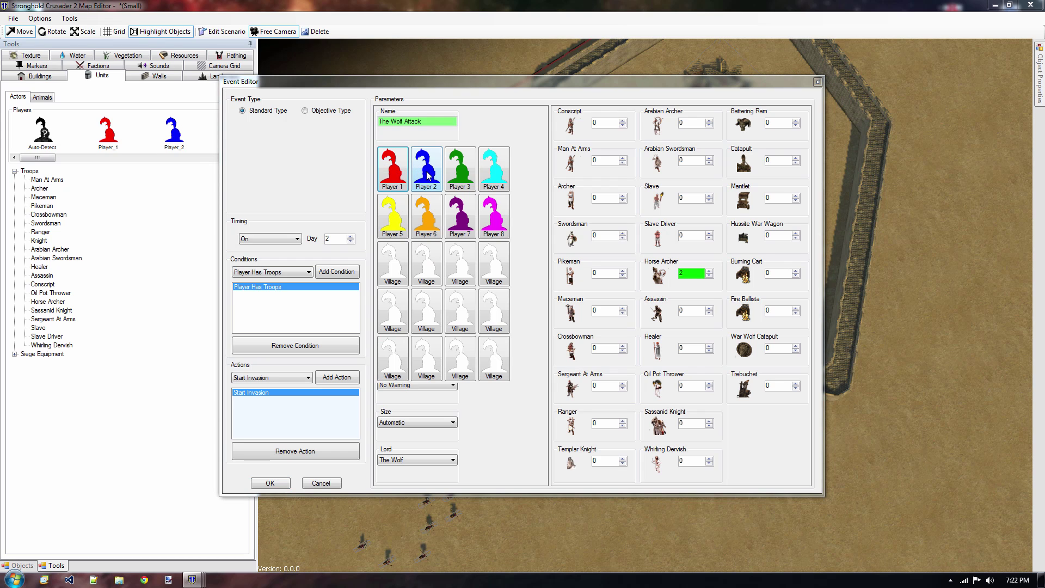
pyautogui.click(428, 173)
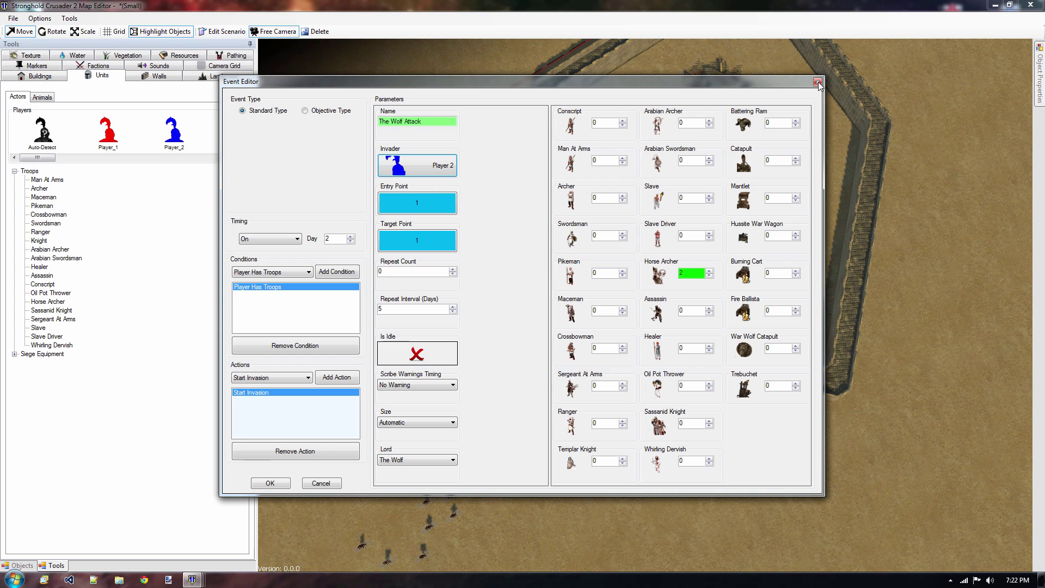
pyautogui.click(269, 483)
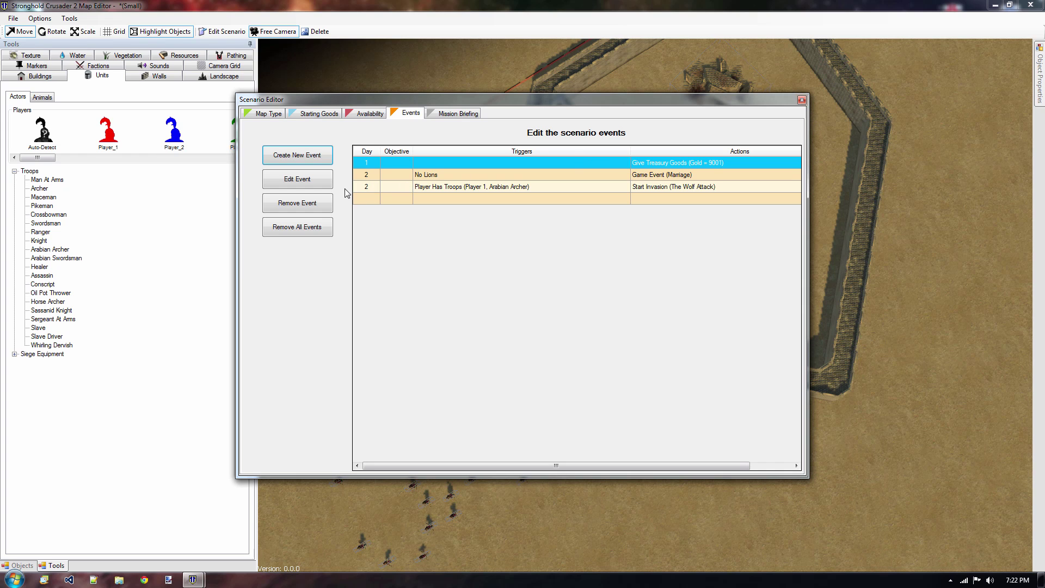
pyautogui.click(805, 101)
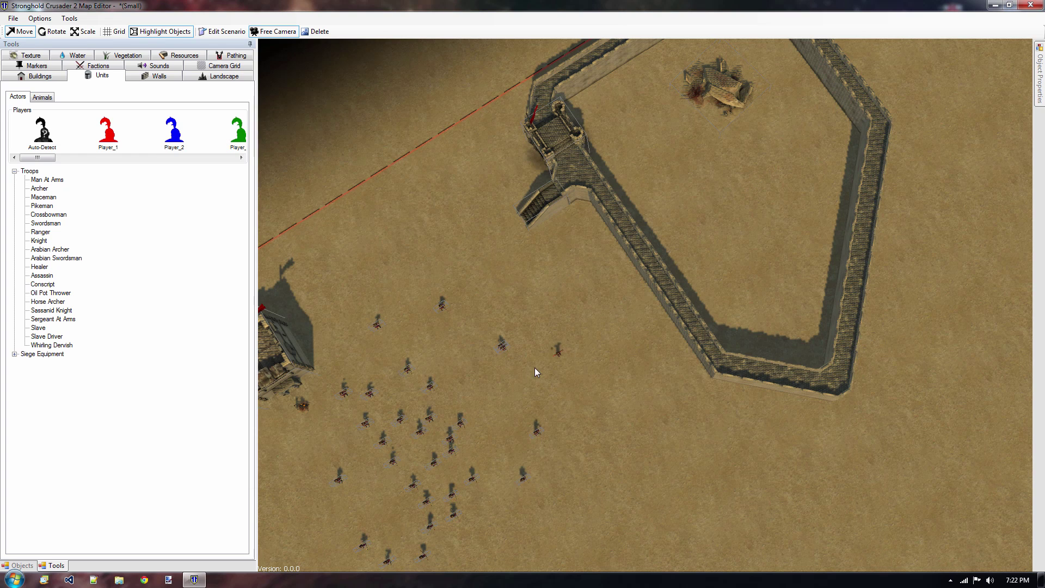
# Place blue generic marker 1 on the open sand well away from the keep and the walled outpost.
pyautogui.moveTo(534, 368); pyautogui.dragTo(652, 171, button='middle')
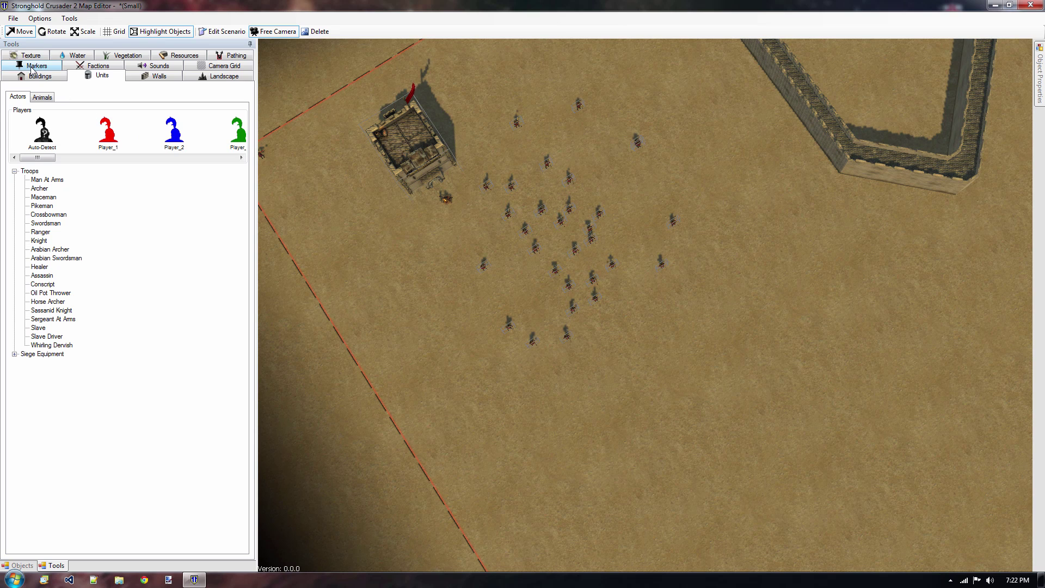
pyautogui.click(32, 67)
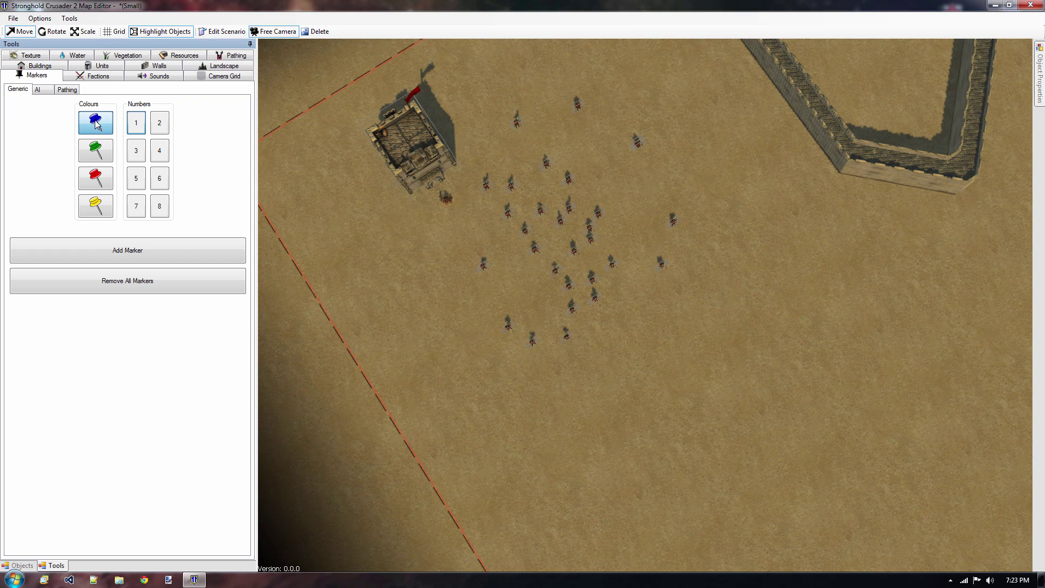
pyautogui.click(136, 125)
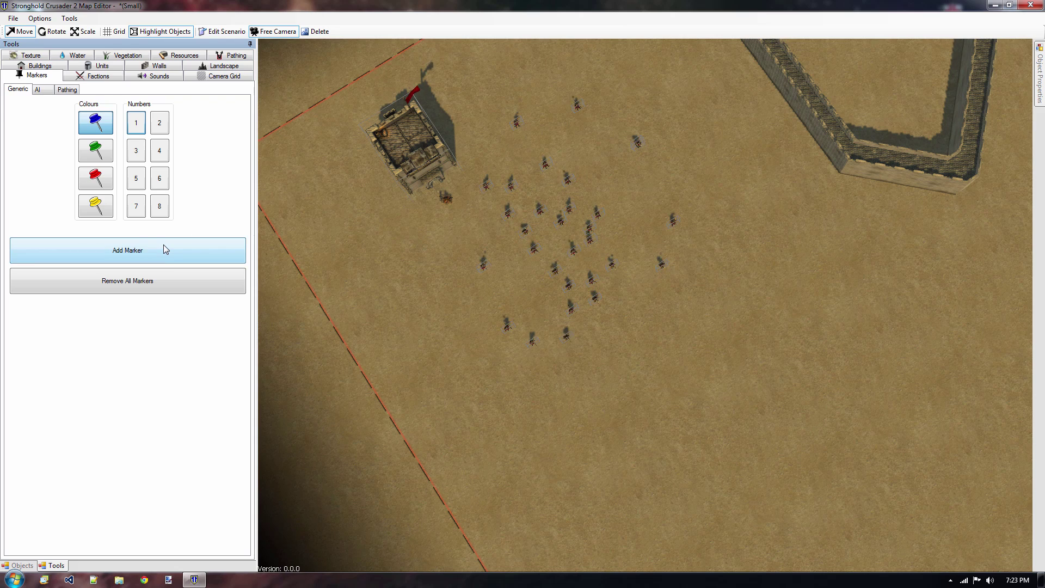
pyautogui.click(137, 254)
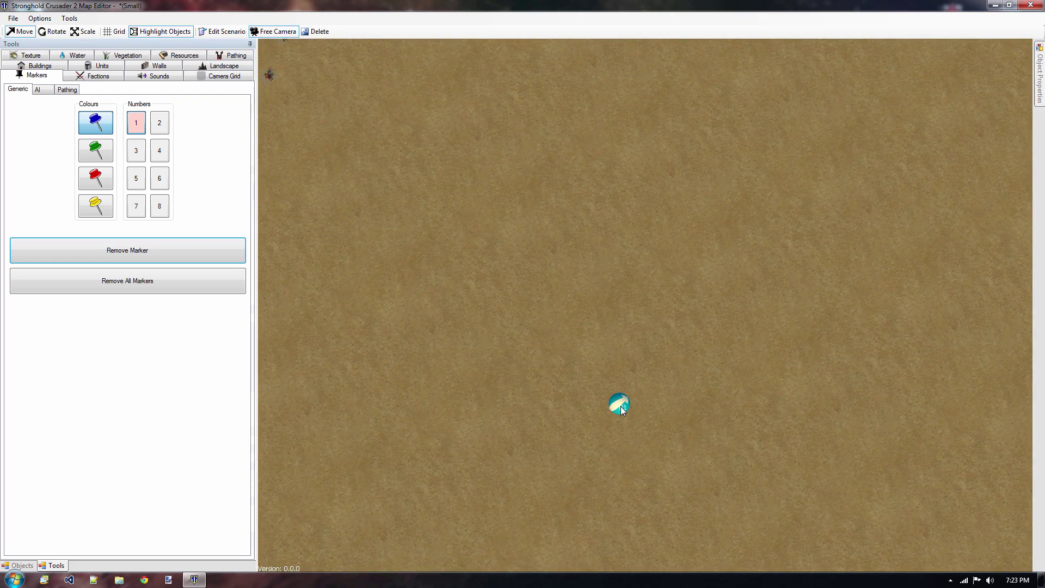
pyautogui.click(620, 406)
pyautogui.moveTo(561, 416); pyautogui.dragTo(610, 273, button='right')
pyautogui.moveTo(610, 272)
pyautogui.mouseDown(button='middle')
pyautogui.moveTo(603, 312)
pyautogui.moveTo(601, 302)
pyautogui.mouseUp(button='middle')
pyautogui.scroll(3, 602, 307)
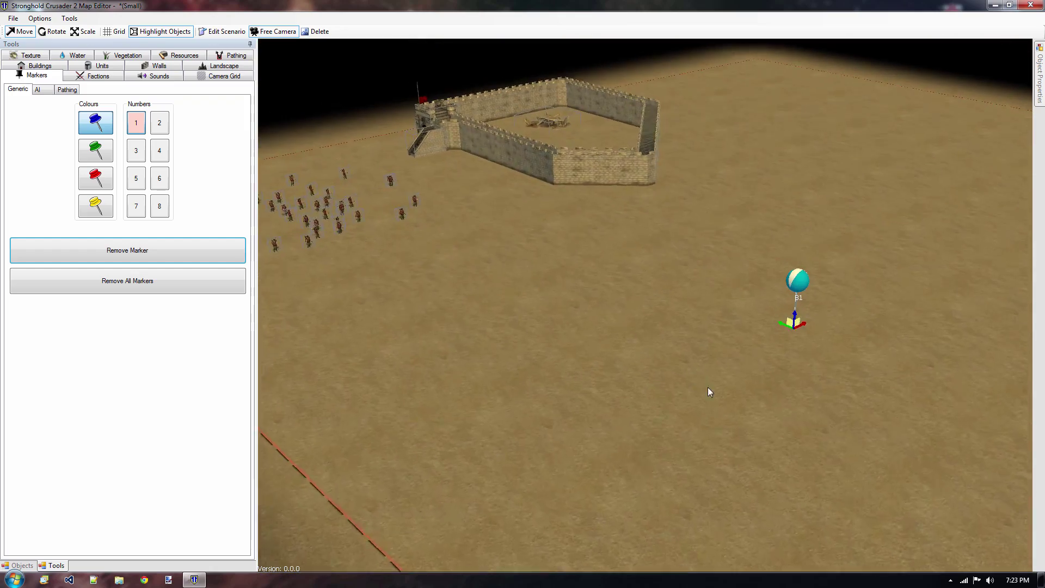
# Add blue generic marker 2 and position it among the troops beside the keep.
pyautogui.click(159, 124)
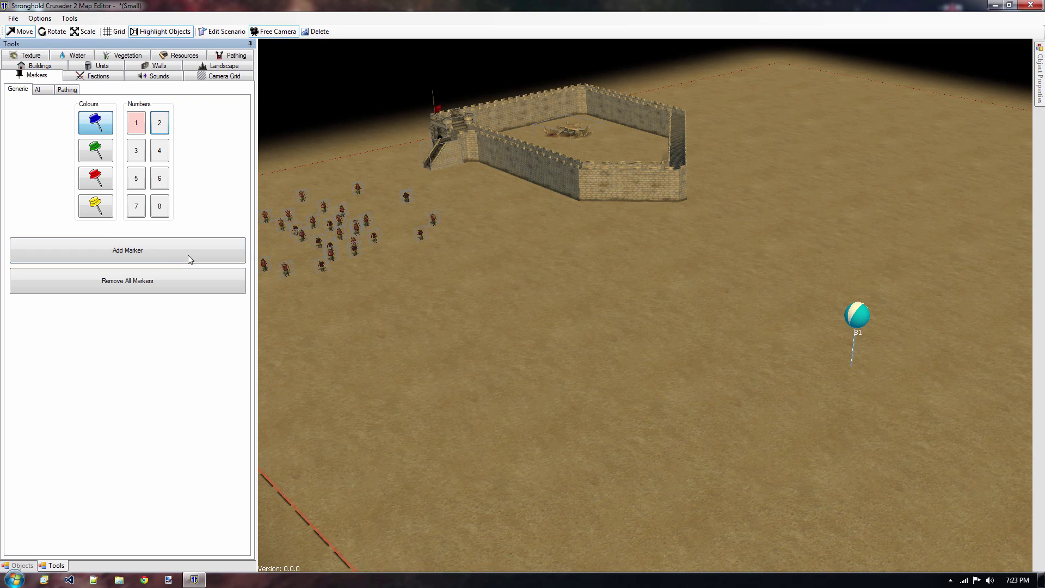
pyautogui.click(145, 256)
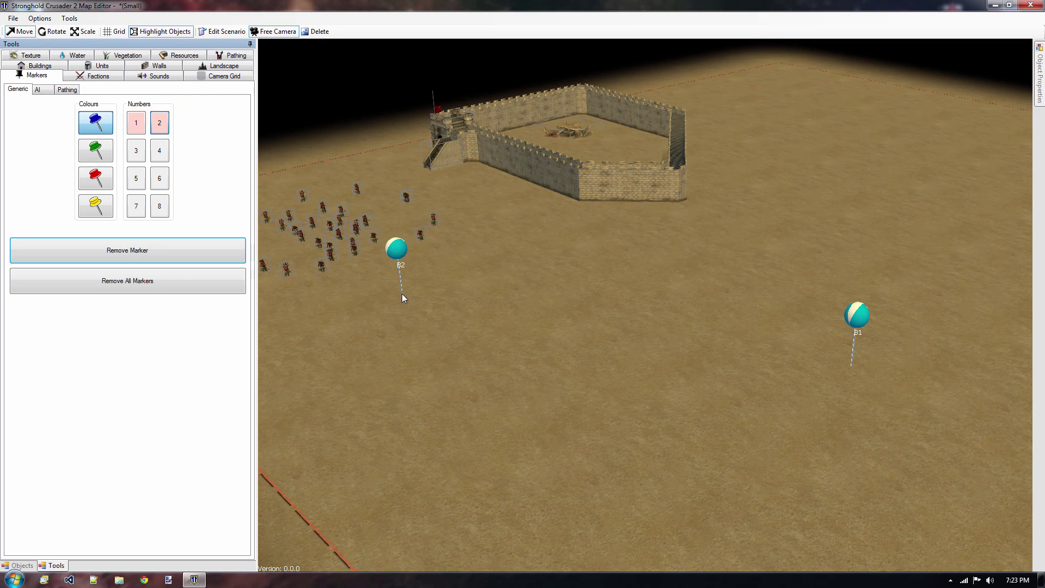
pyautogui.moveTo(299, 250); pyautogui.dragTo(452, 282, button='middle')
pyautogui.click(414, 269)
pyautogui.moveTo(653, 359); pyautogui.dragTo(540, 319, button='middle')
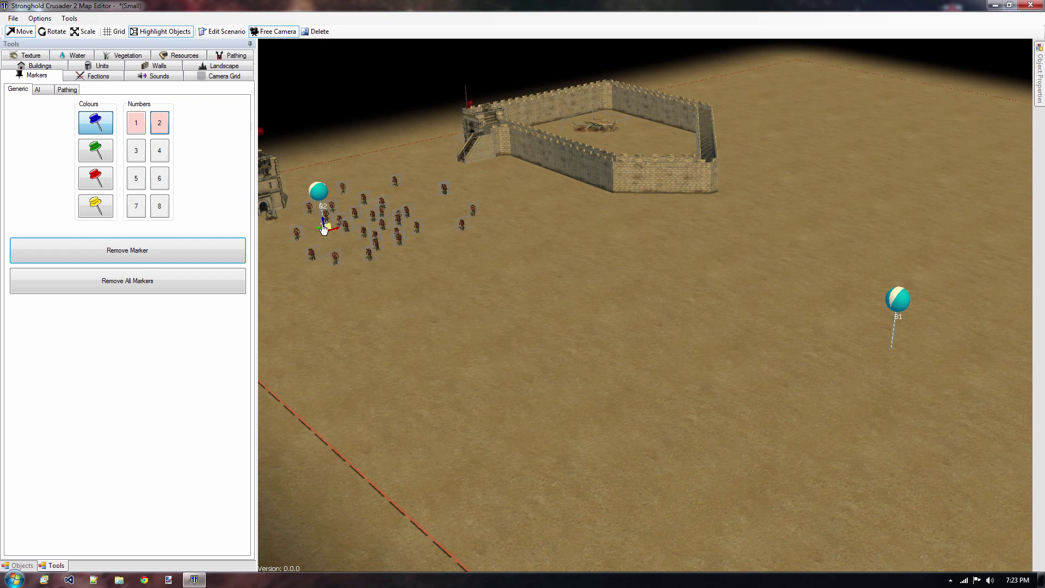
pyautogui.moveTo(323, 229); pyautogui.dragTo(381, 254)
pyautogui.moveTo(343, 248); pyautogui.dragTo(380, 277, button='middle')
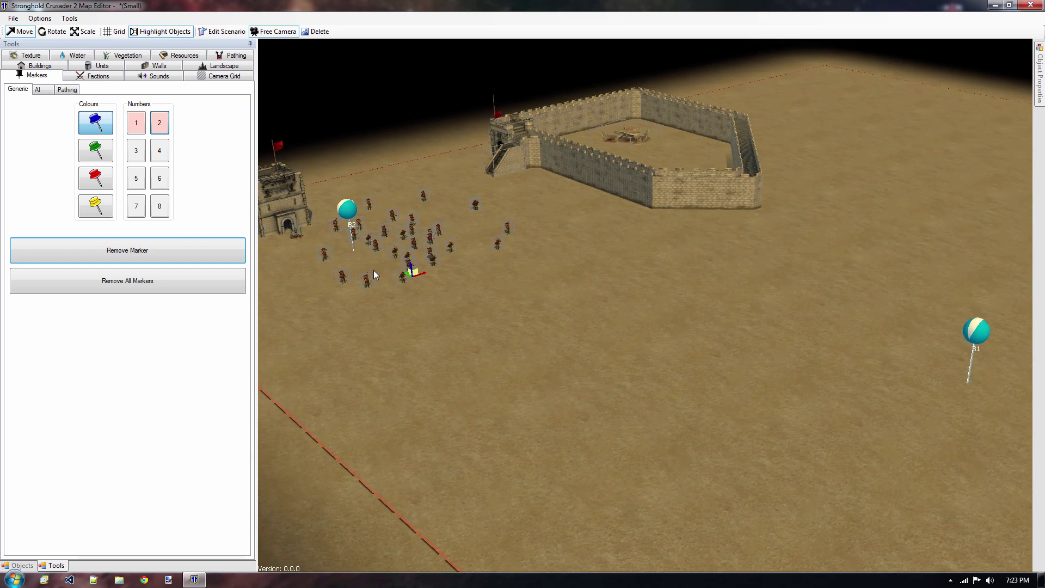
pyautogui.scroll(2, 418, 295)
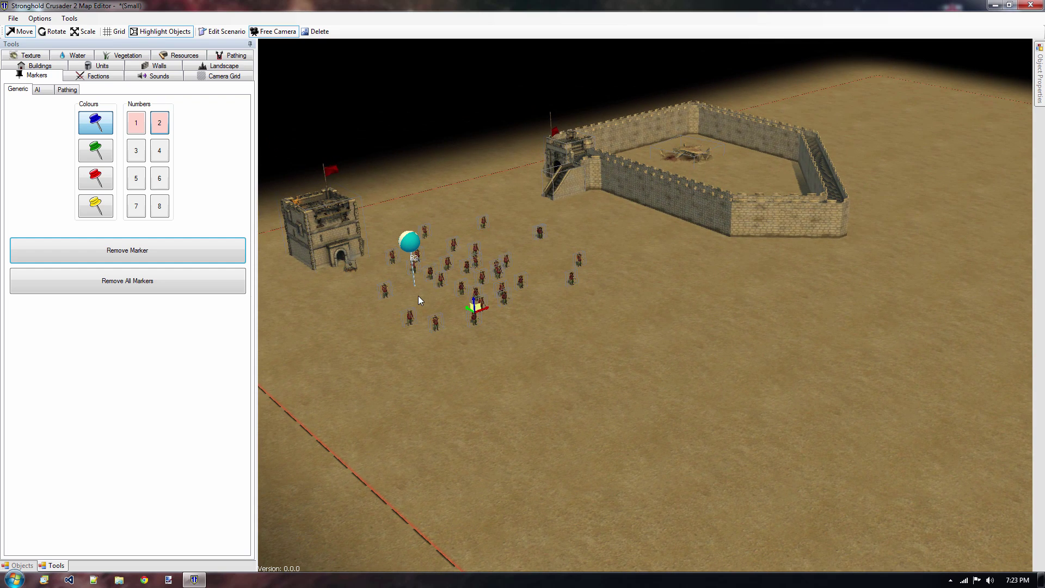
pyautogui.scroll(-1, 492, 384)
pyautogui.scroll(-1, 492, 384)
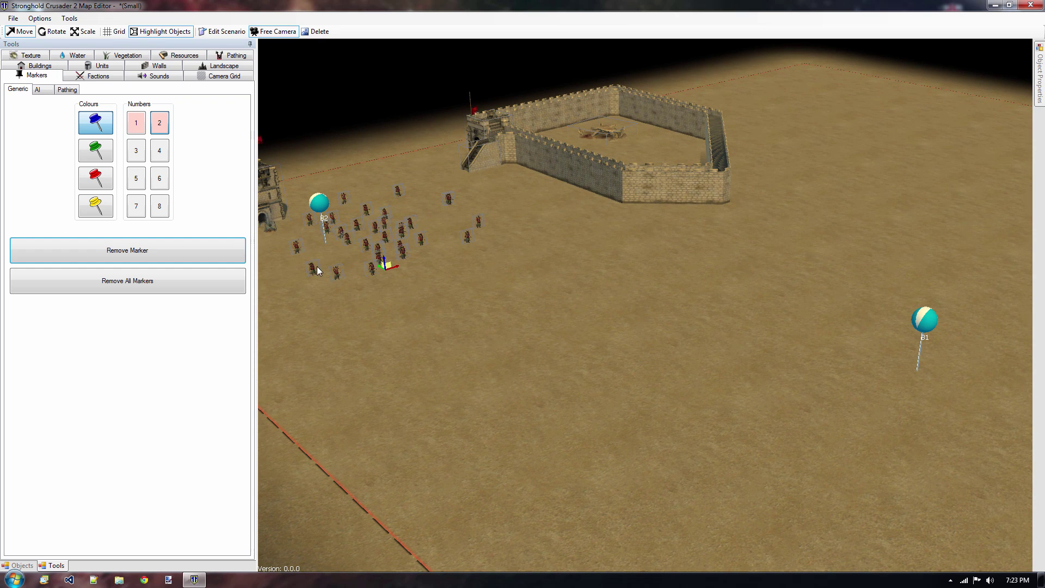
# Reopen the The Wolf Attack scenario event, set its day to 3 and its target point to blue marker 2.
pyautogui.click(222, 32)
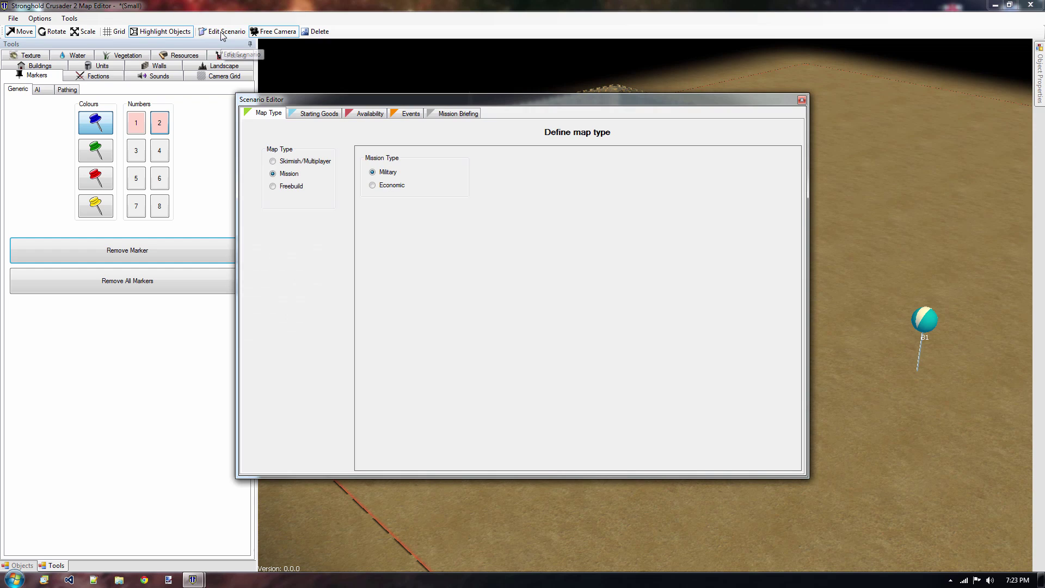
pyautogui.click(406, 114)
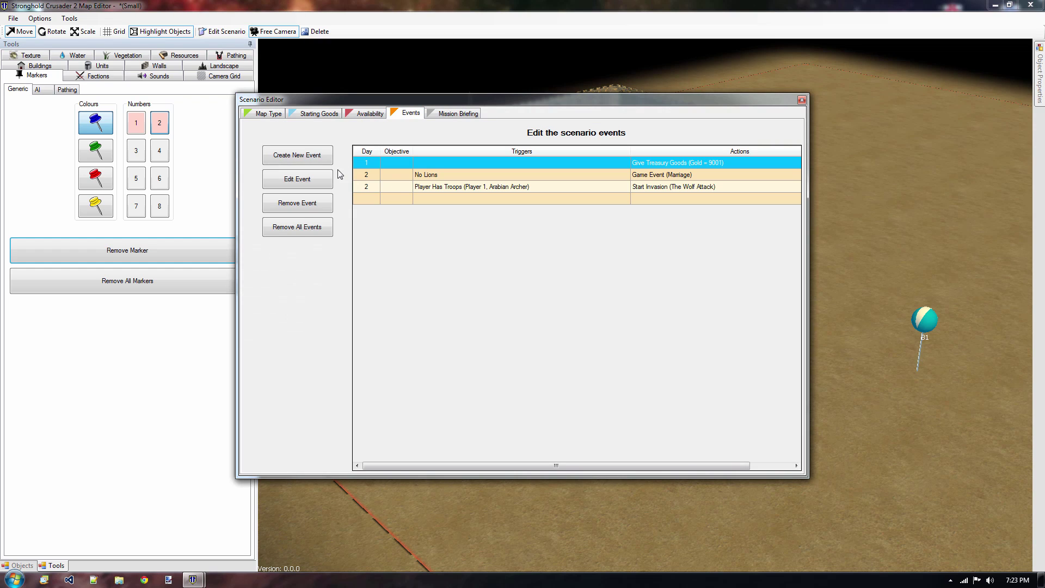
pyautogui.click(375, 188)
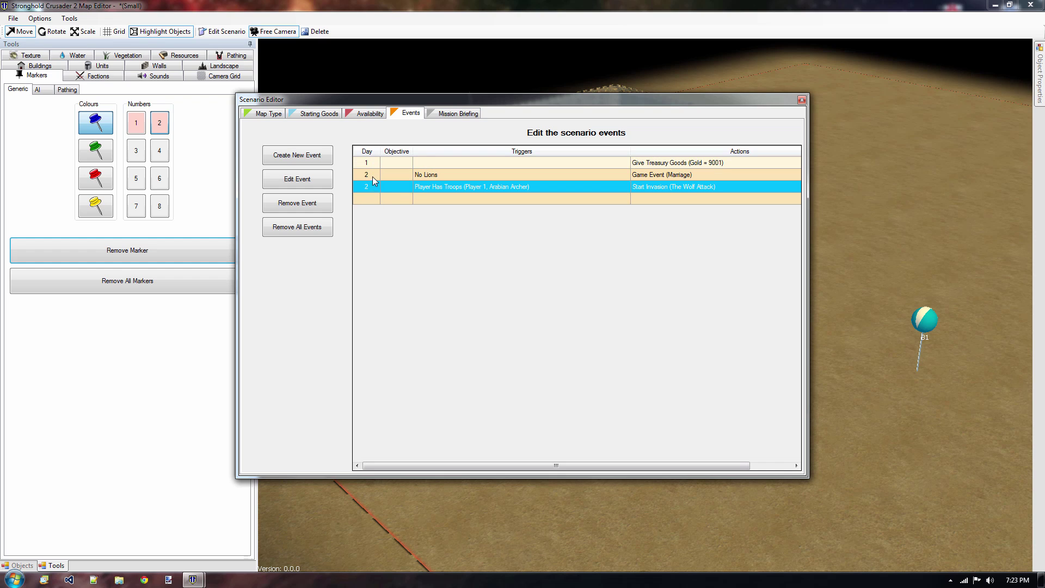
pyautogui.doubleClick(436, 187)
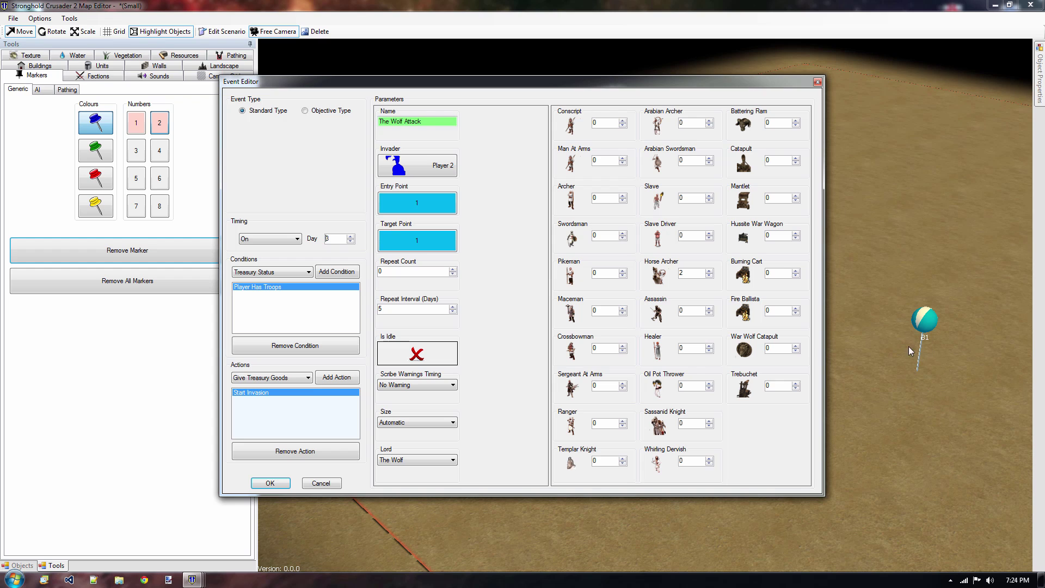
pyautogui.click(425, 246)
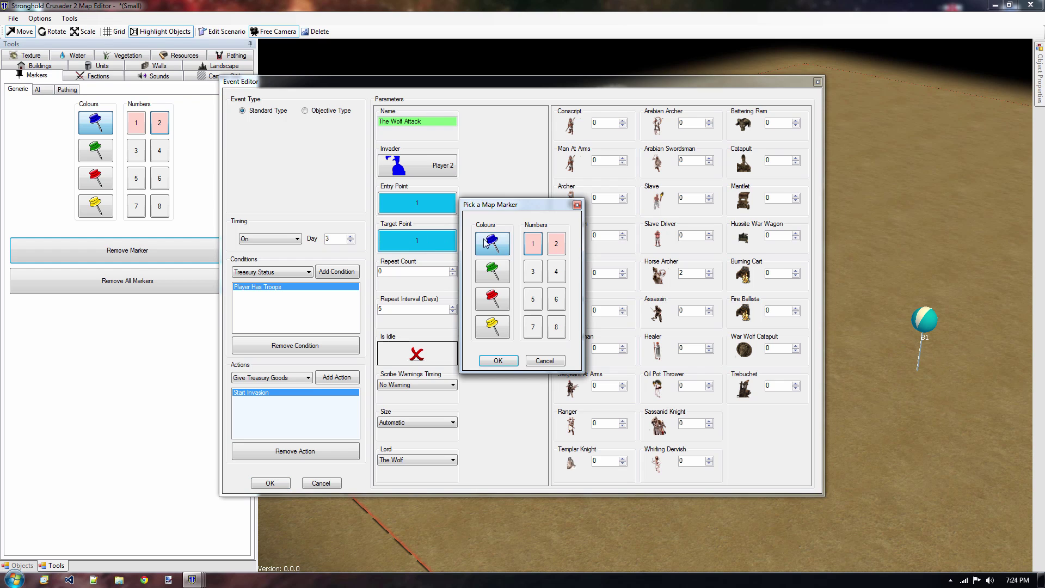
pyautogui.click(556, 244)
pyautogui.click(511, 361)
# Set the invasion's repeat count to 10 and repeat interval to 1 day, then save the event and close the scenario editor.
pyautogui.click(391, 271)
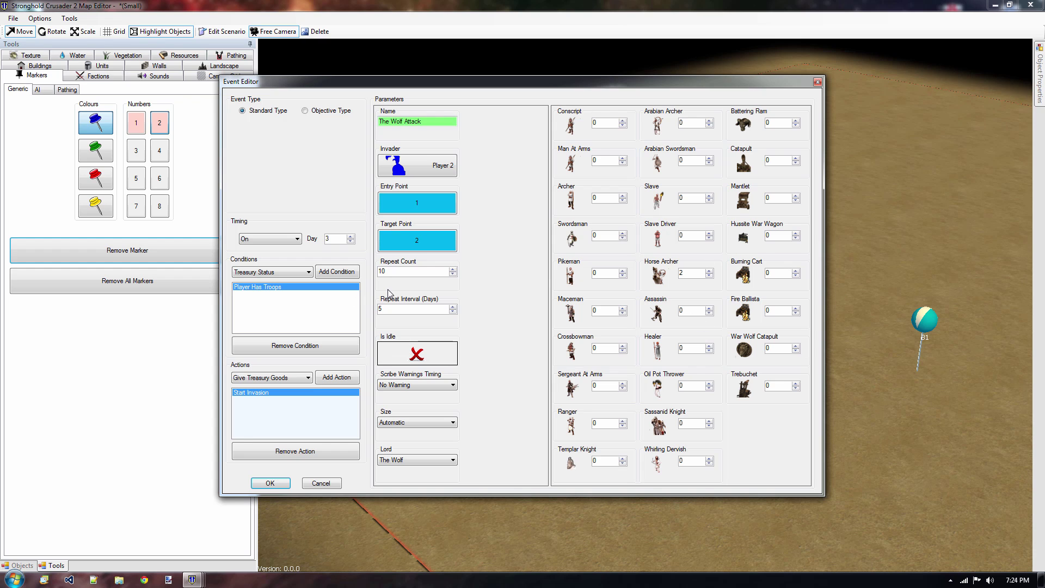
pyautogui.press('Tab')
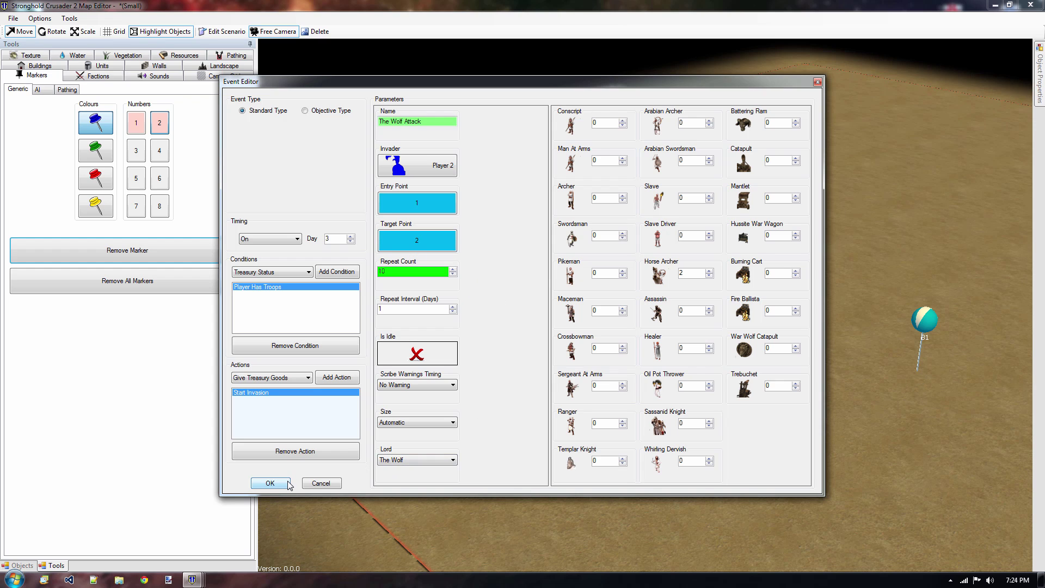
pyautogui.click(271, 483)
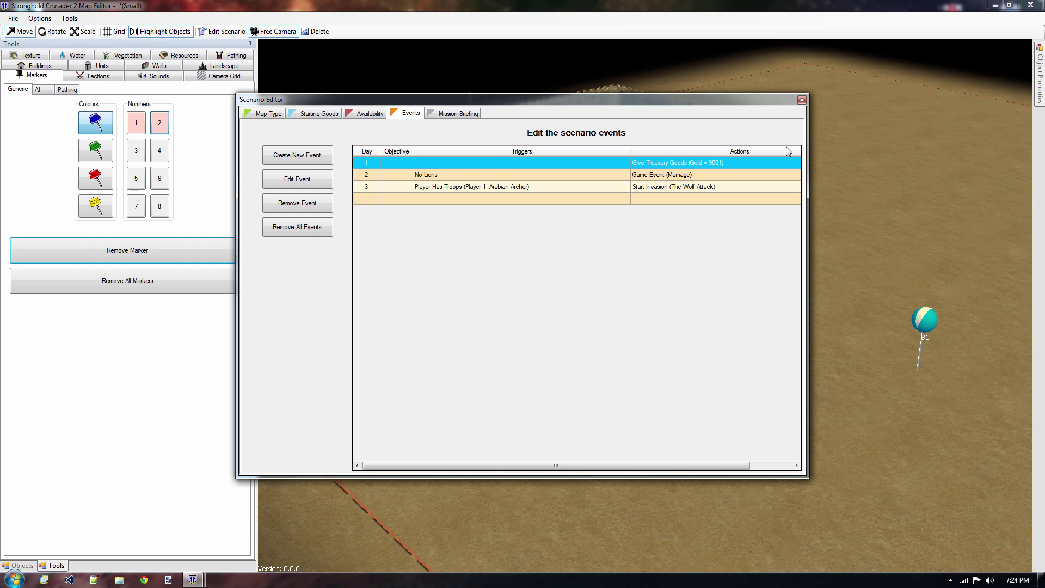
pyautogui.click(802, 100)
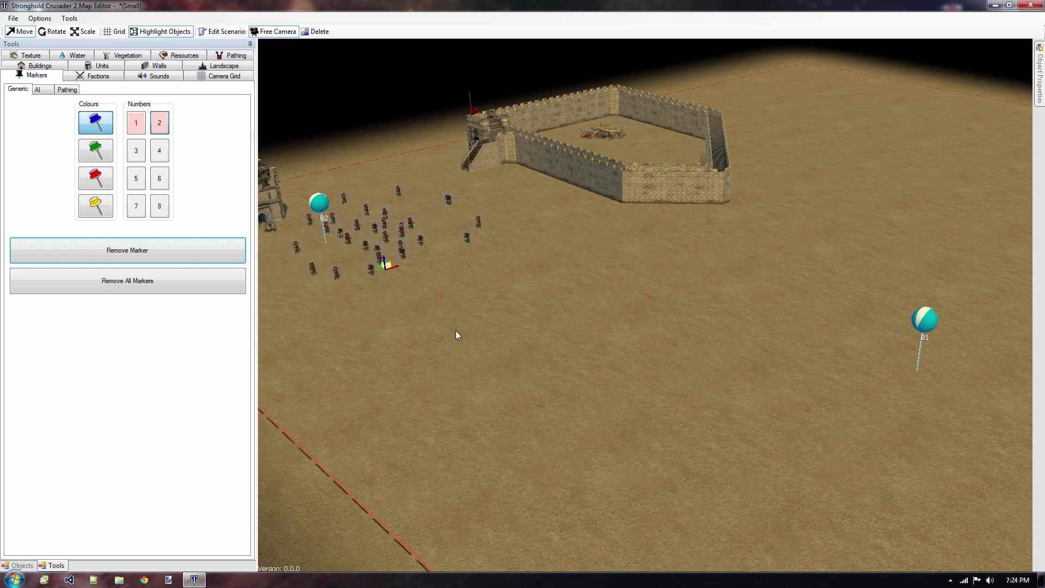
pyautogui.moveTo(556, 308)
pyautogui.mouseDown(button='middle')
pyautogui.moveTo(647, 334)
pyautogui.moveTo(533, 286)
pyautogui.moveTo(504, 302)
pyautogui.moveTo(527, 319)
pyautogui.moveTo(618, 334)
pyautogui.moveTo(526, 311)
pyautogui.moveTo(536, 322)
pyautogui.moveTo(523, 333)
pyautogui.mouseUp(button='middle')
pyautogui.scroll(-3, 577, 315)
pyautogui.scroll(2, 522, 332)
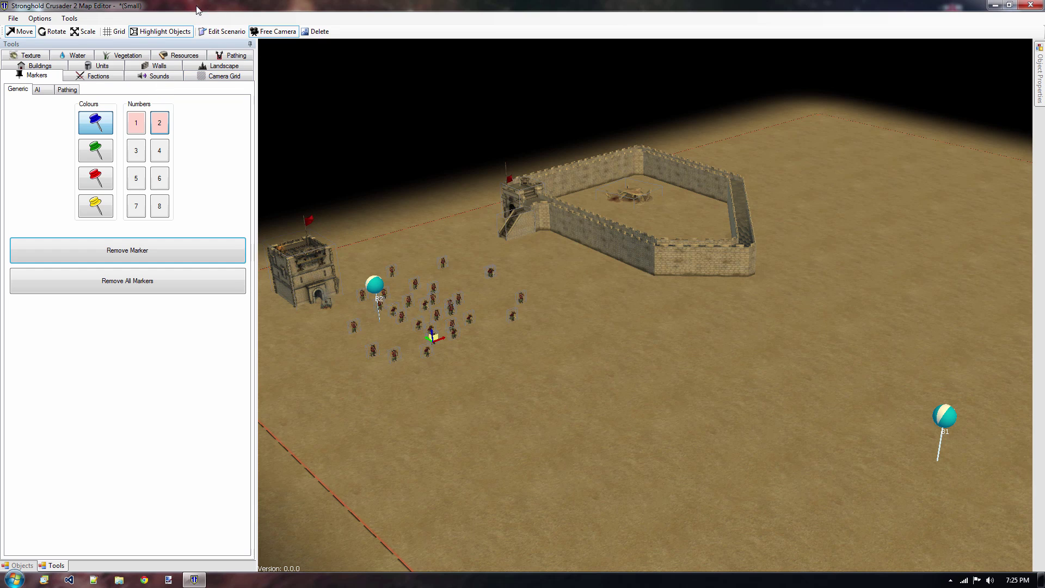
# Save the map as CustomScenarioTutorial.shmap, replacing the existing file, and dismiss the save log.
pyautogui.click(13, 19)
pyautogui.click(36, 67)
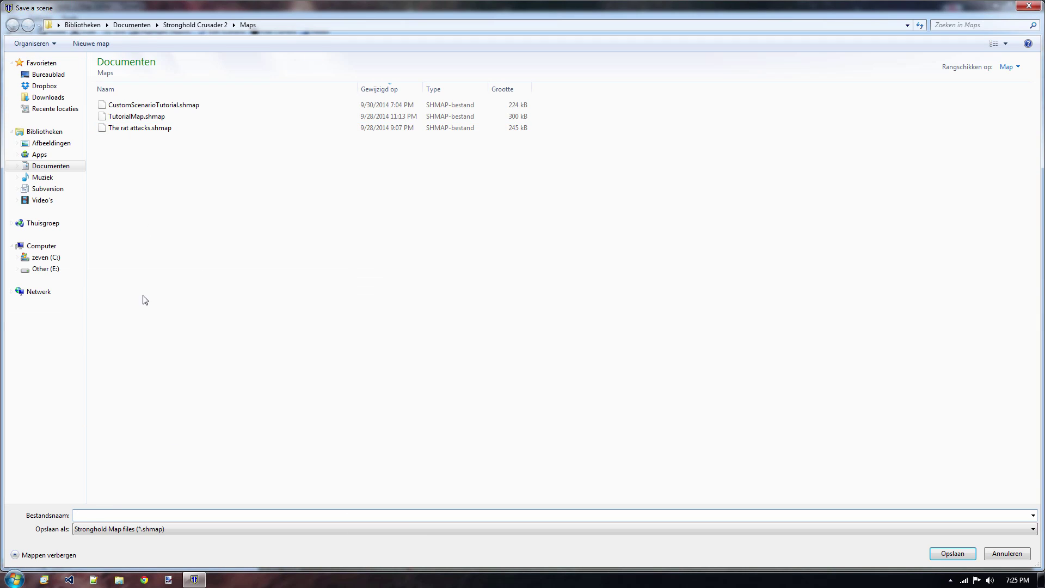
pyautogui.click(146, 106)
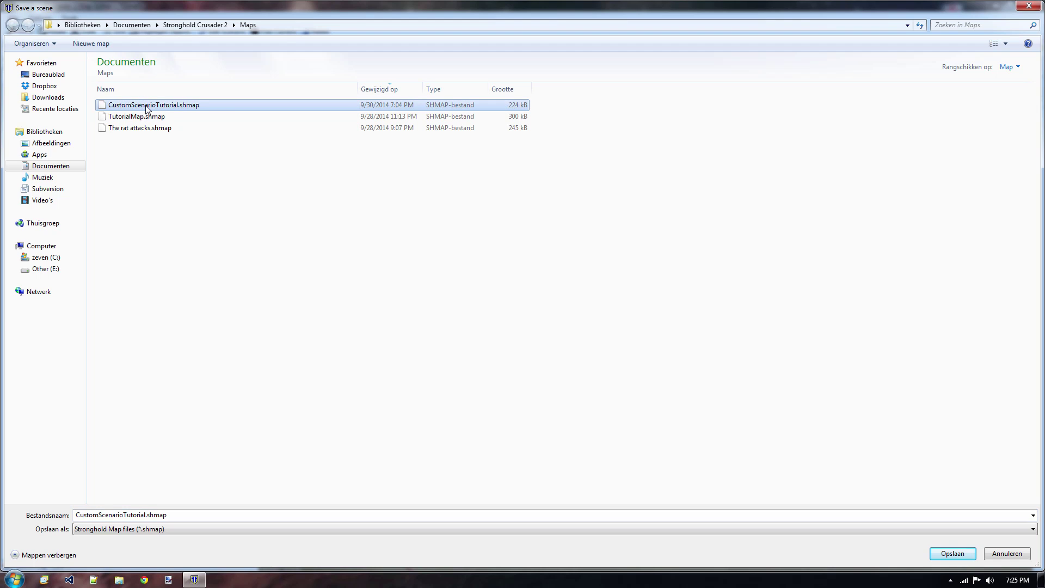
pyautogui.click(959, 560)
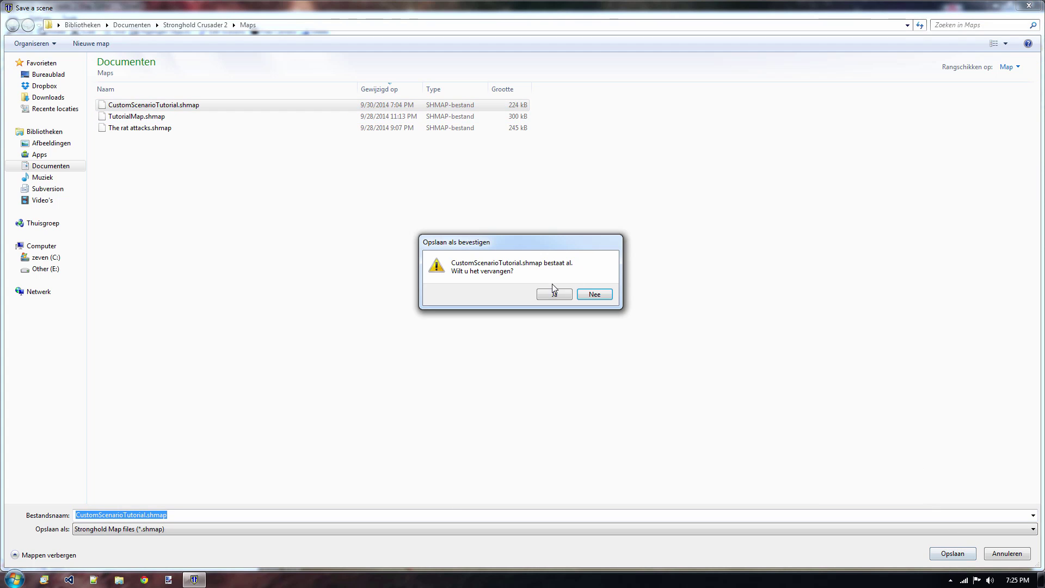
pyautogui.click(554, 294)
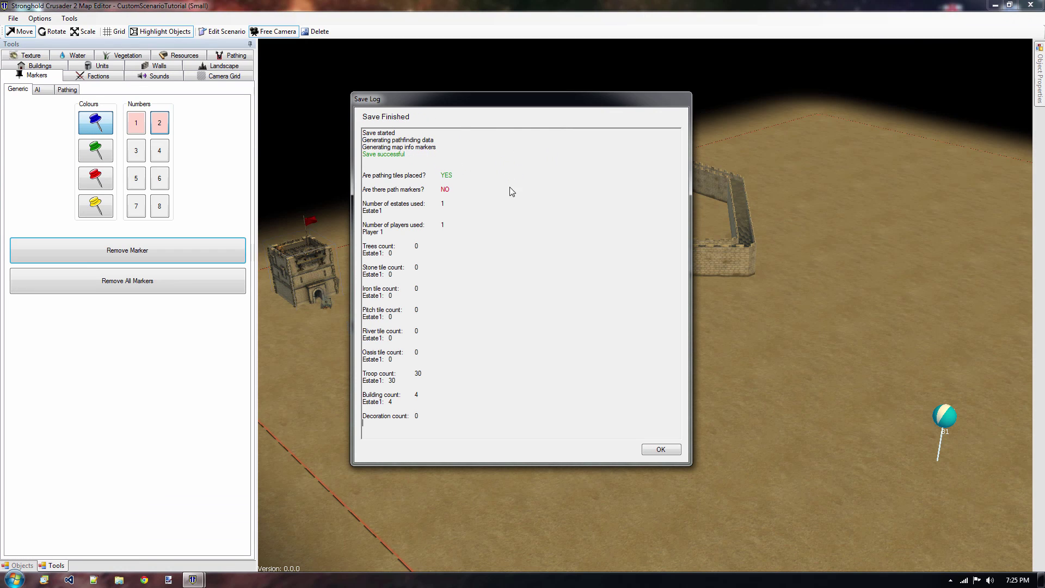
pyautogui.click(661, 450)
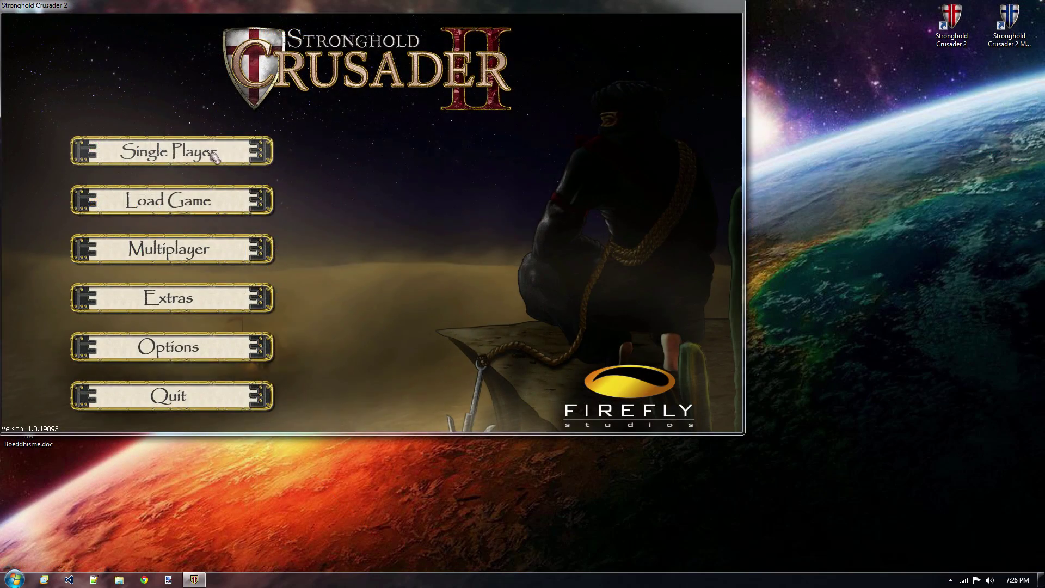
# Load CustomScenarioTutorial.shmap from the single-player community maps.
pyautogui.click(214, 157)
pyautogui.click(225, 353)
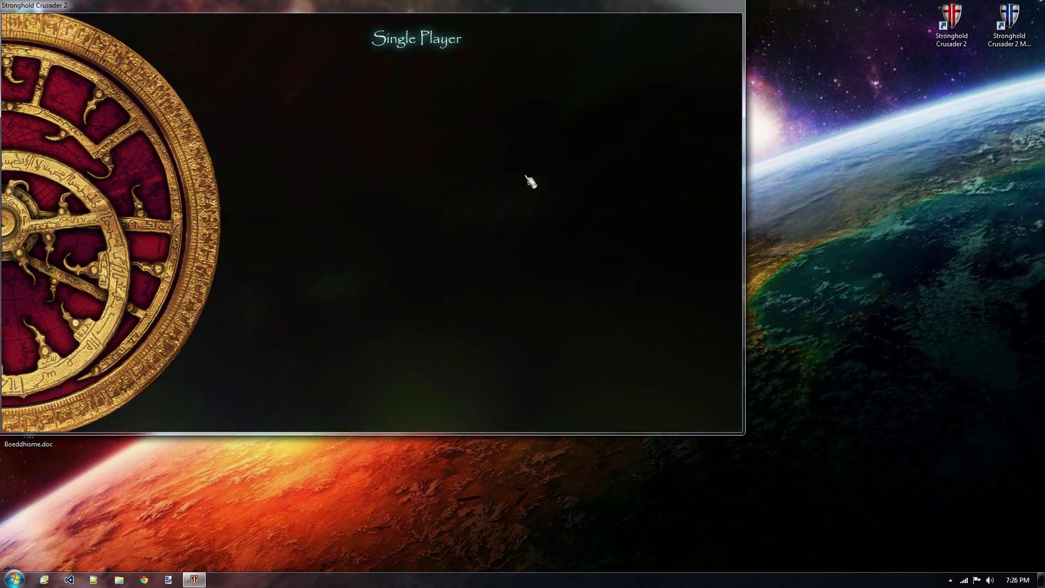
pyautogui.click(156, 96)
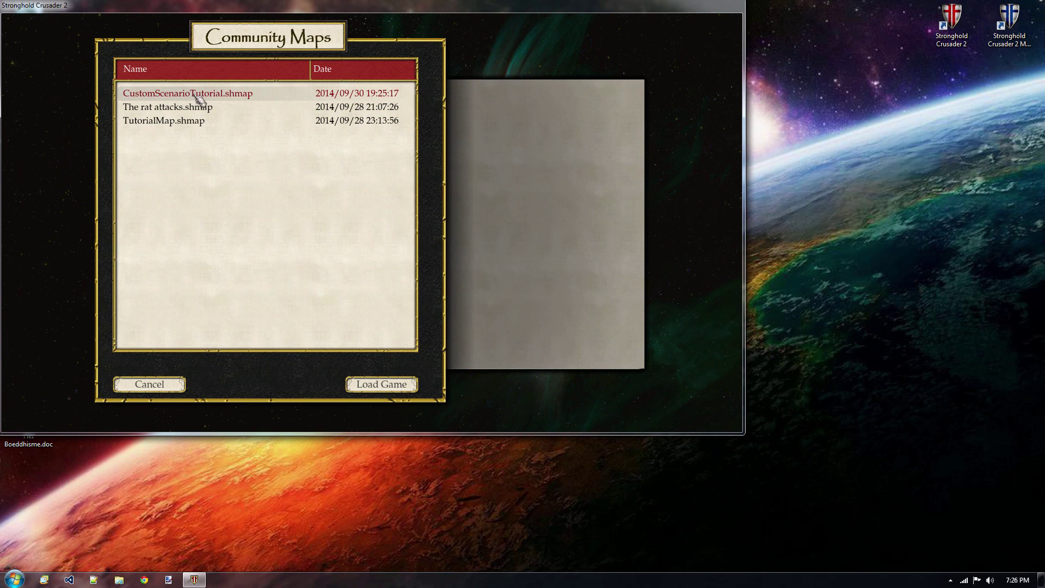
pyautogui.click(387, 384)
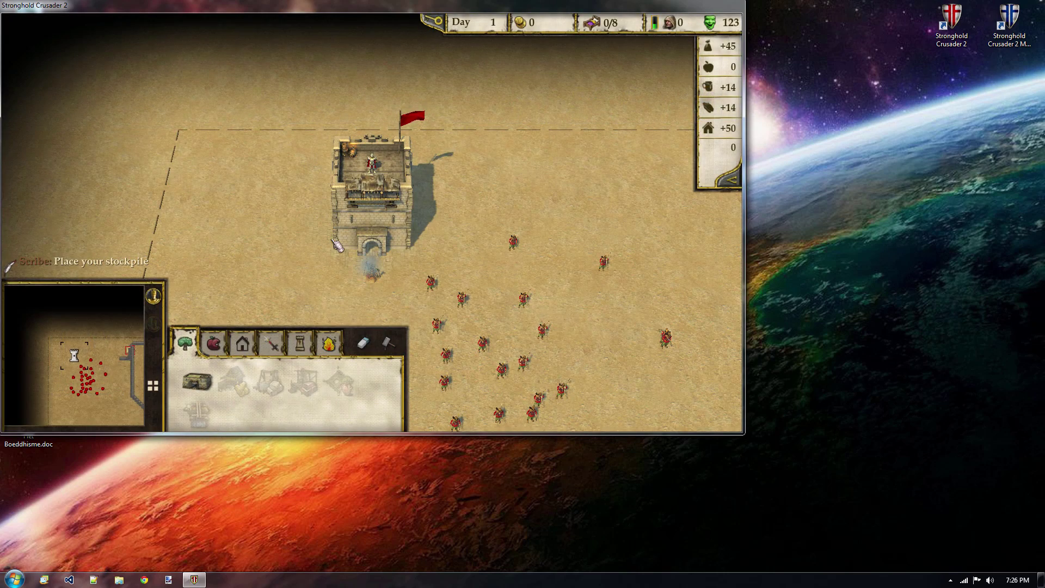
# Look over the starting map, examining the keep, the scattered archers and the walled outpost.
pyautogui.press('s')
pyautogui.press('d')
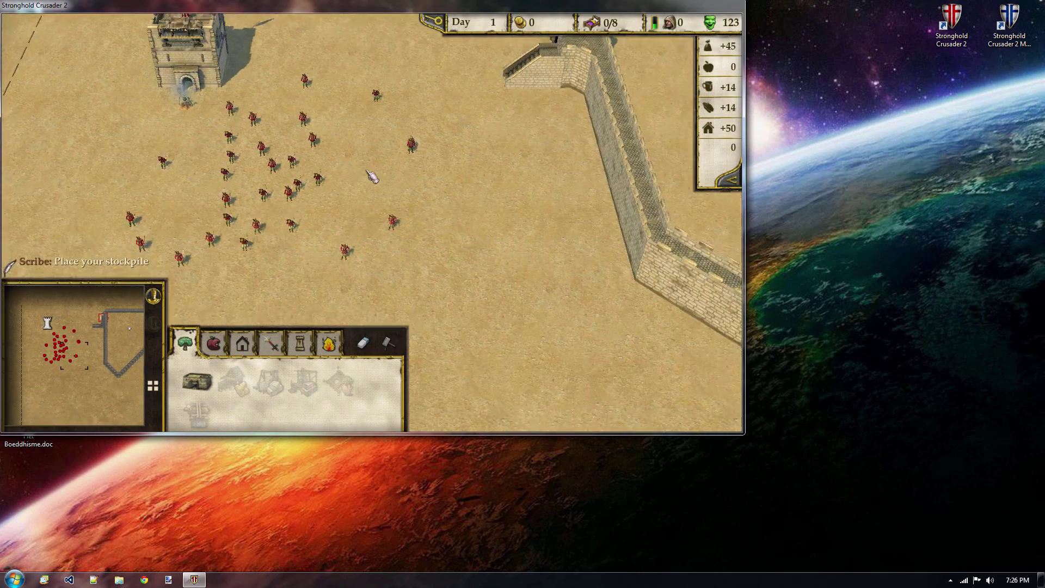
pyautogui.press('d')
pyautogui.press('w')
pyautogui.press('a')
pyautogui.press('s')
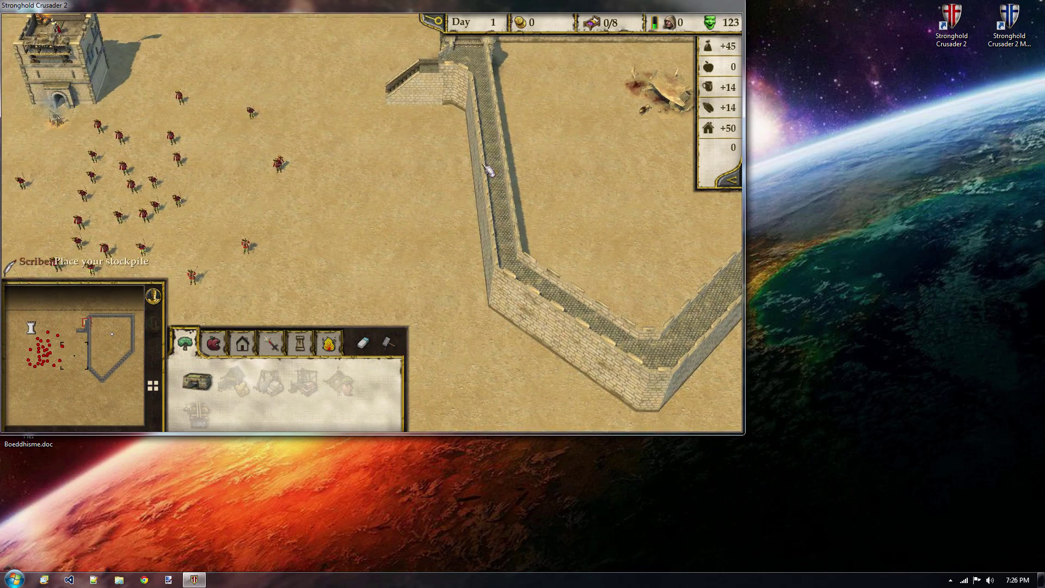
pyautogui.press('Left')
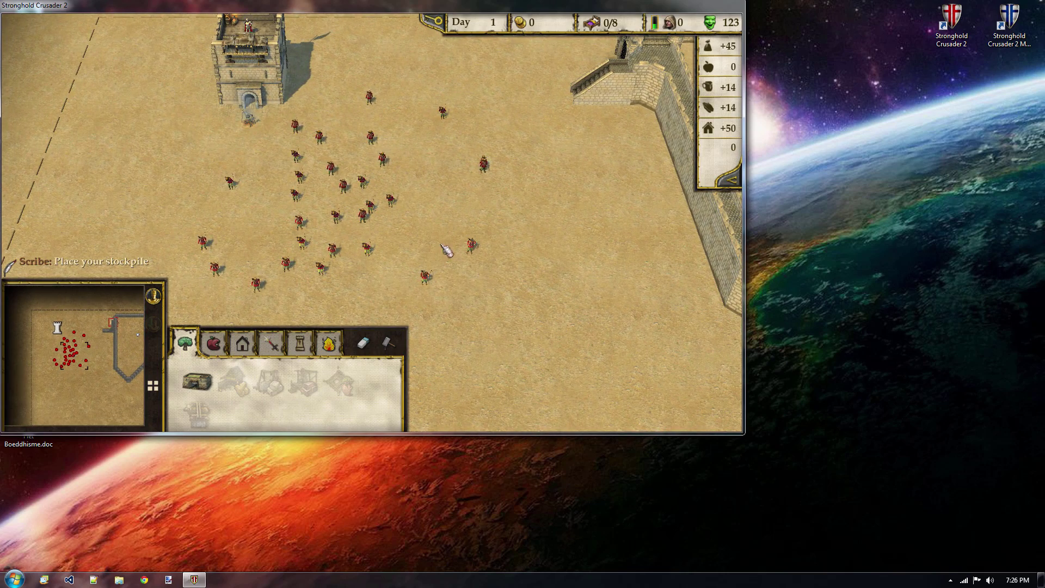
pyautogui.press('Left')
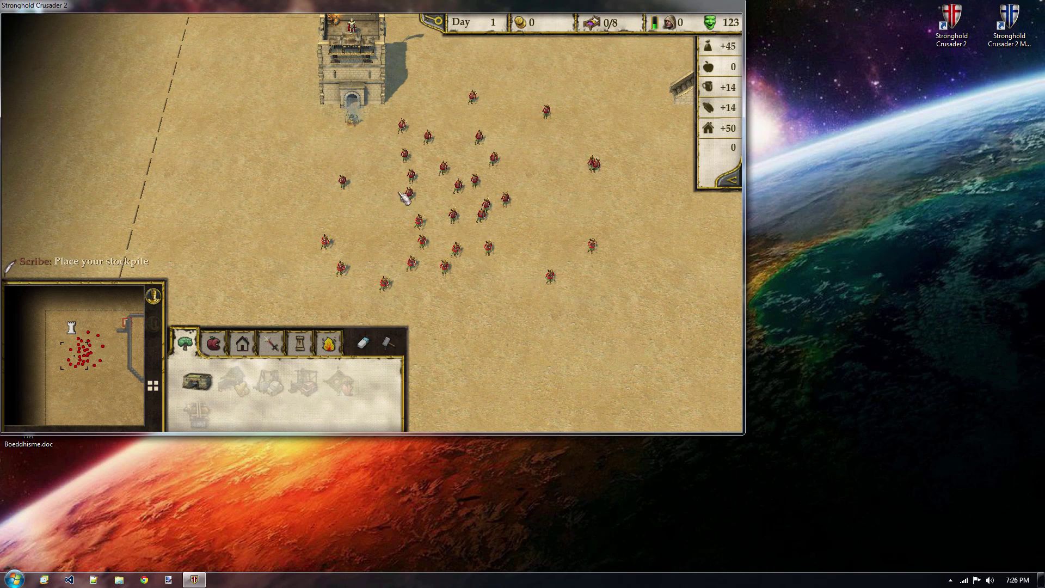
pyautogui.press('Up')
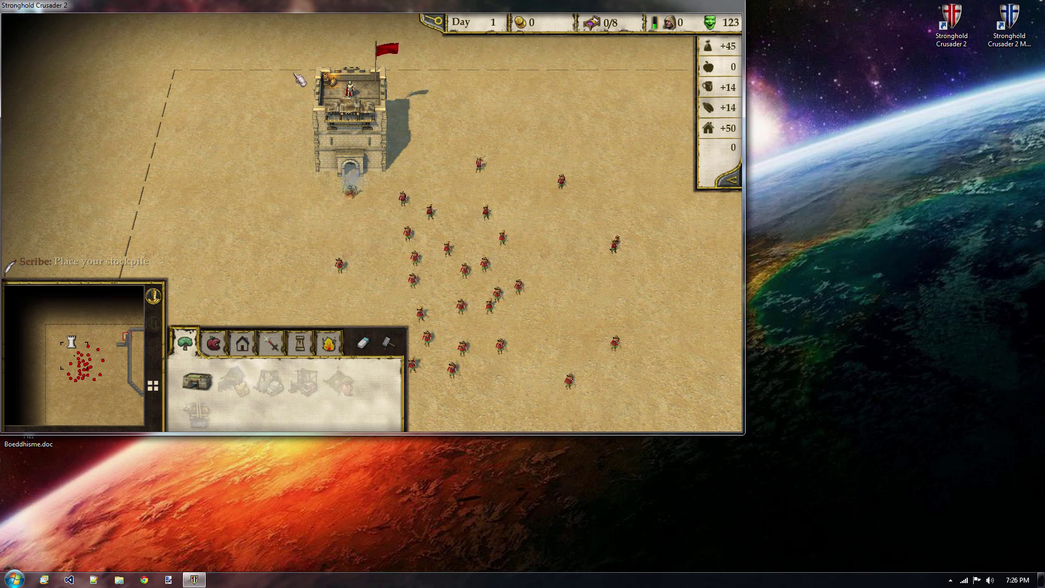
# Place the stockpile beside the keep and the granary directly in front of the stockpile.
pyautogui.press('Down')
pyautogui.press('Up')
pyautogui.click(197, 381)
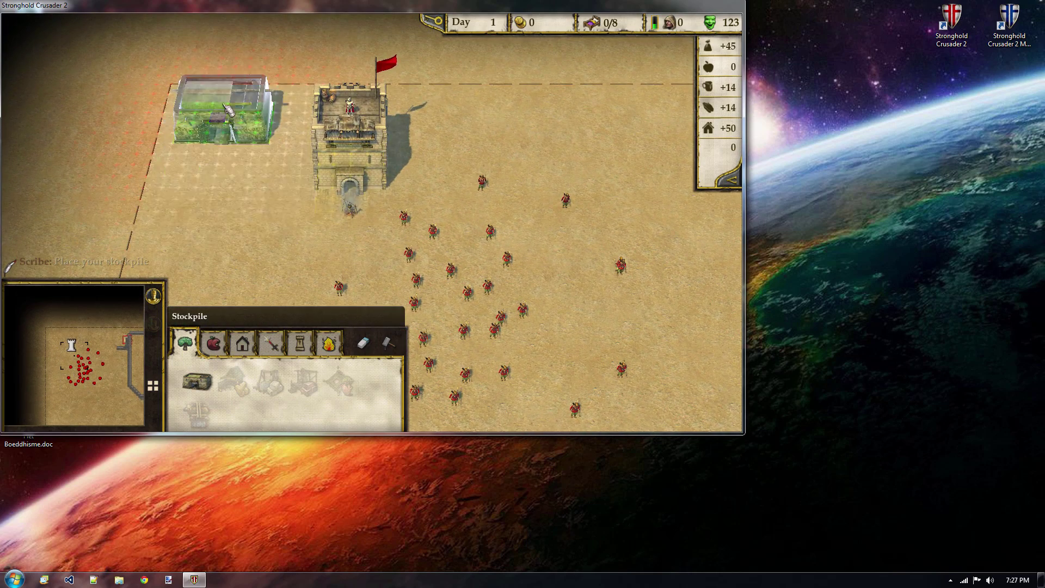
pyautogui.click(229, 112)
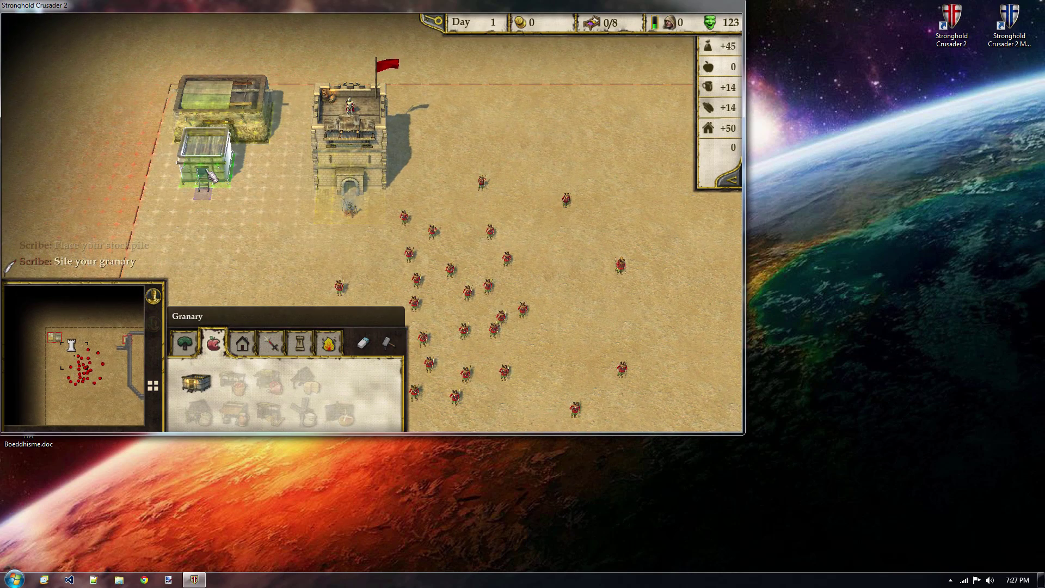
pyautogui.click(207, 170)
# Select all 30 archers and order them to gather in front of the keep.
pyautogui.press('Down')
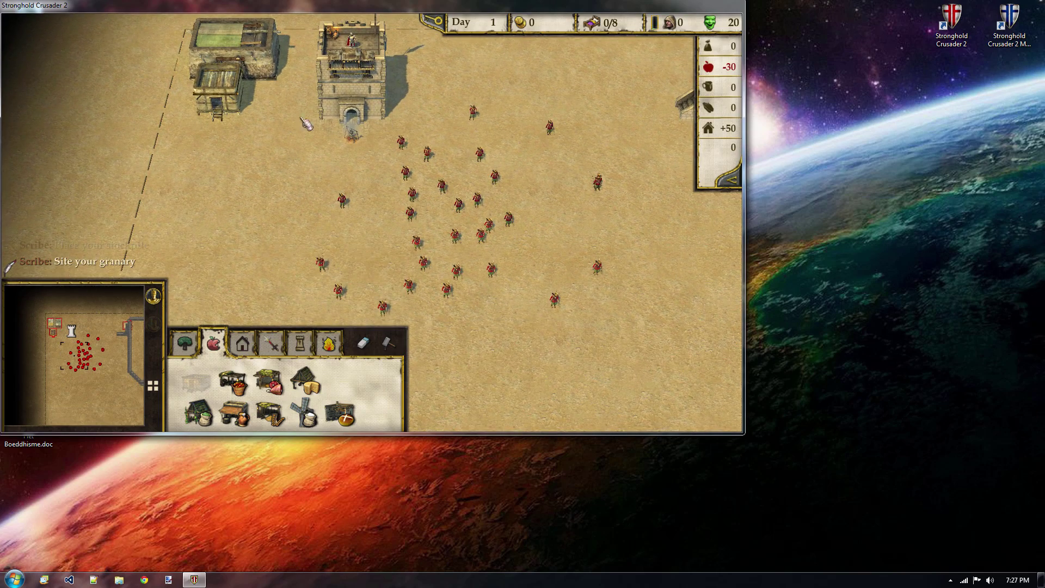
pyautogui.moveTo(252, 53); pyautogui.dragTo(663, 367)
pyautogui.press('Down')
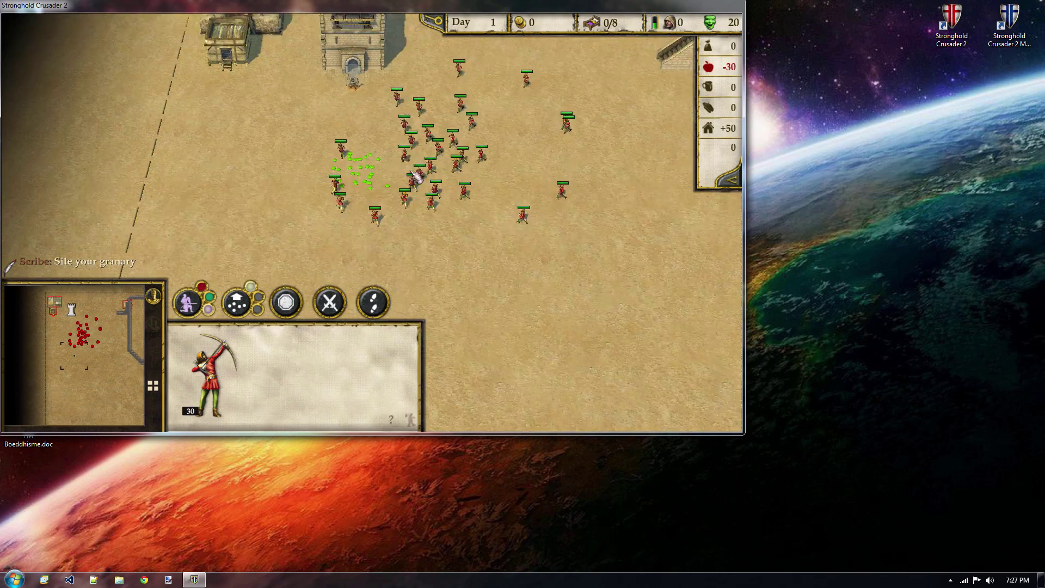
pyautogui.press('Up')
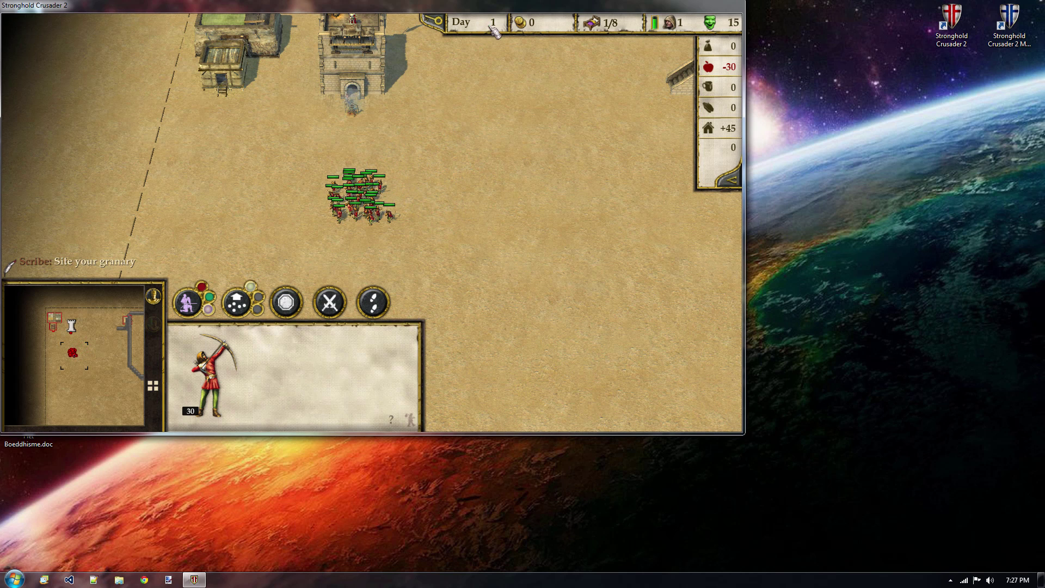
# Examine the area between the keep and the walled outpost, including the outpost's interior, and deselect the archers.
pyautogui.press('Up')
pyautogui.press('Down')
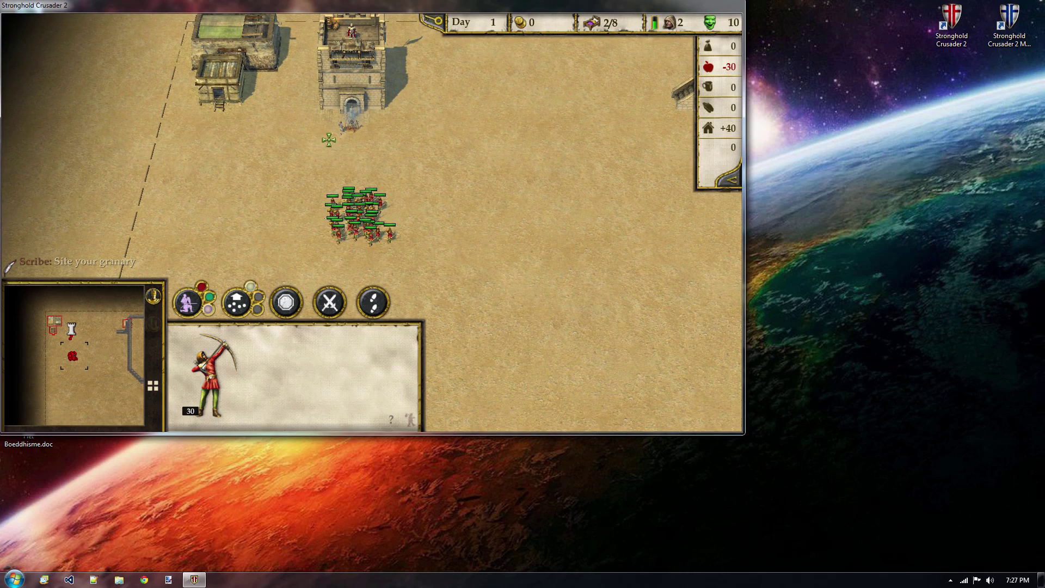
pyautogui.press('Right')
pyautogui.press('Up')
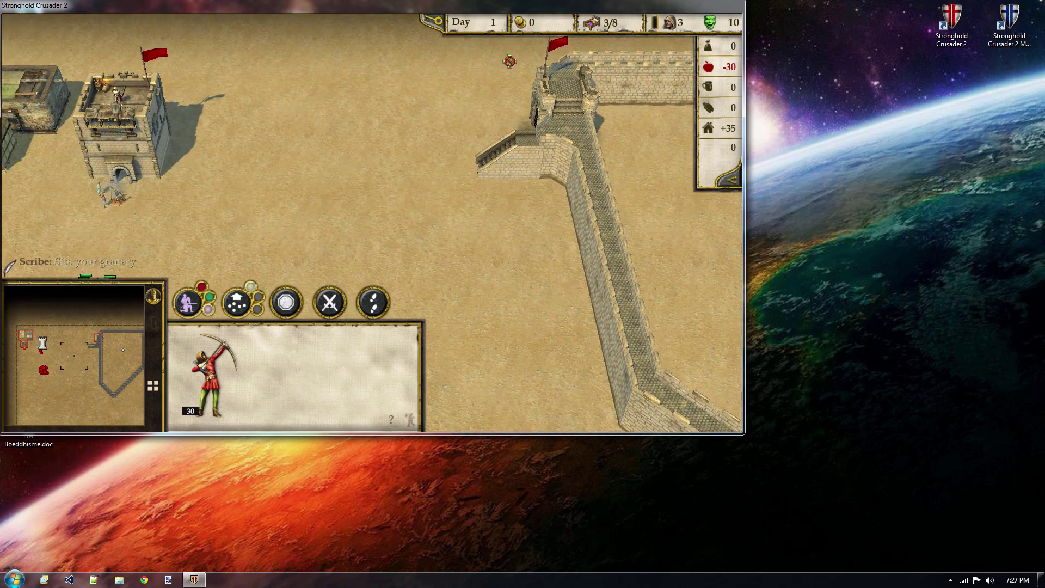
pyautogui.press('Right')
pyautogui.press('Down')
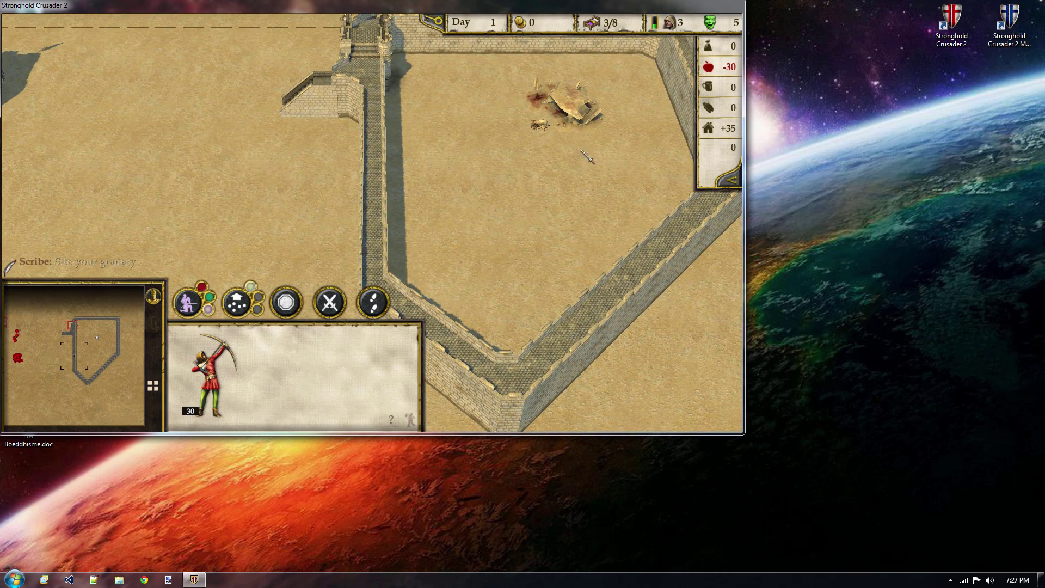
pyautogui.press('Left')
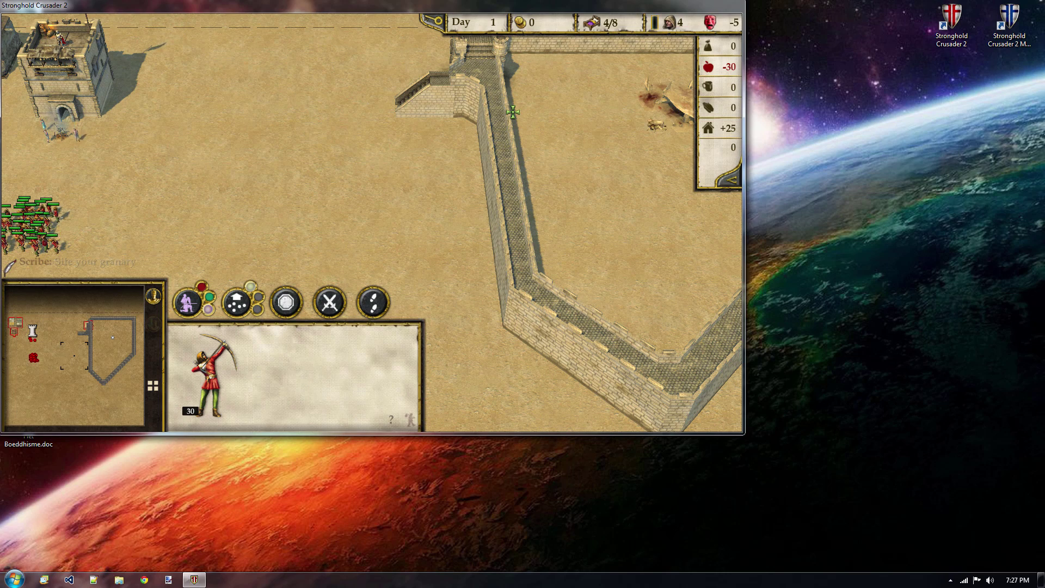
pyautogui.press('Down')
pyautogui.press('Left')
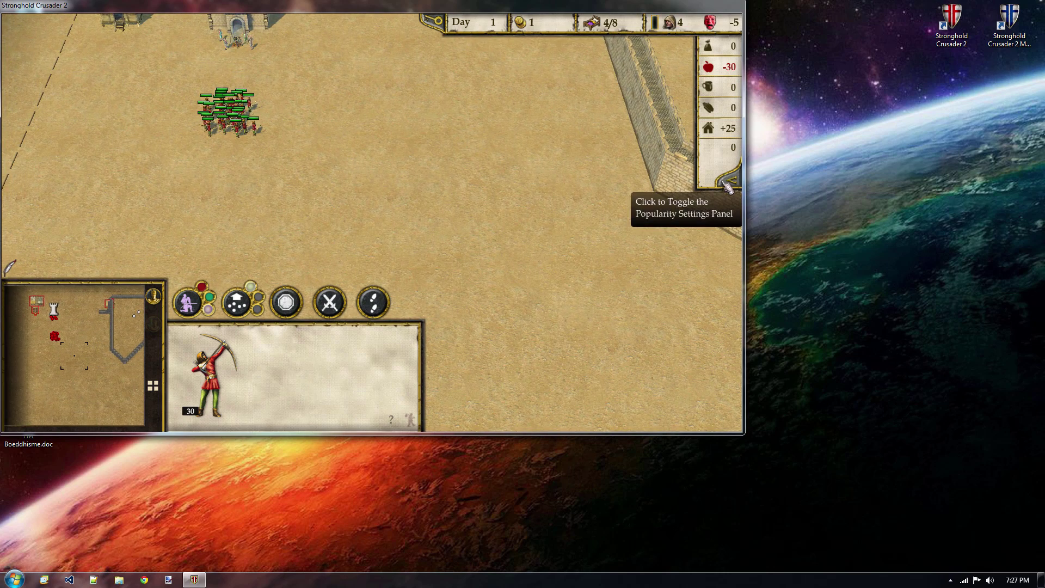
pyautogui.press('Up')
pyautogui.press('Down')
pyautogui.rightClick(359, 144)
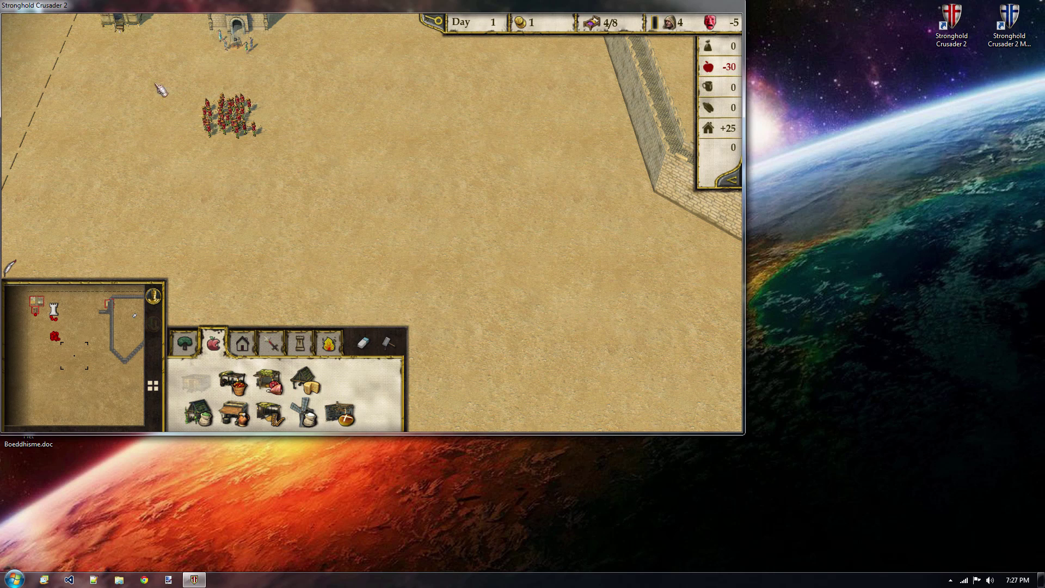
pyautogui.press('Down')
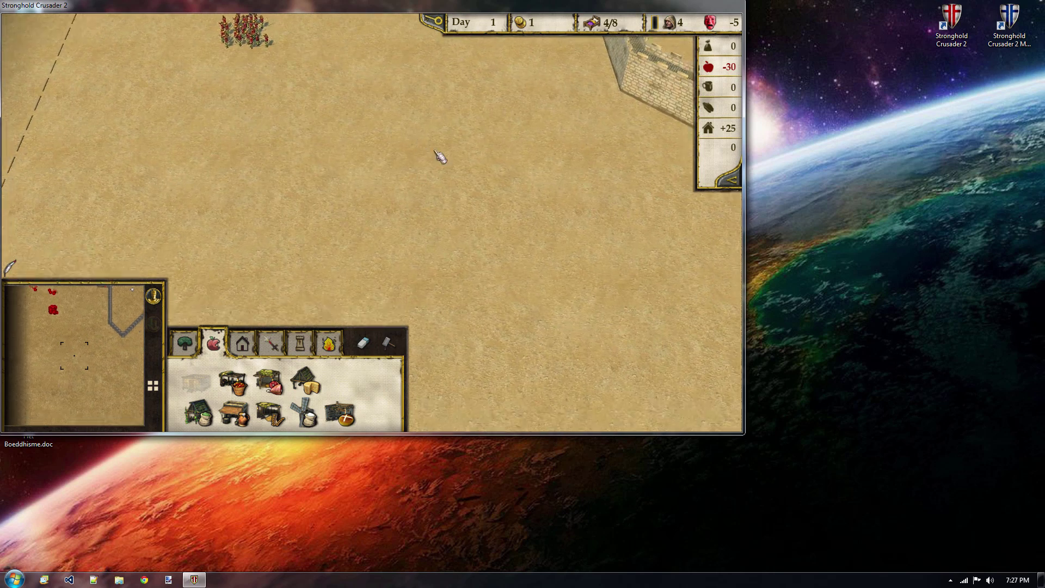
pyautogui.press('Up')
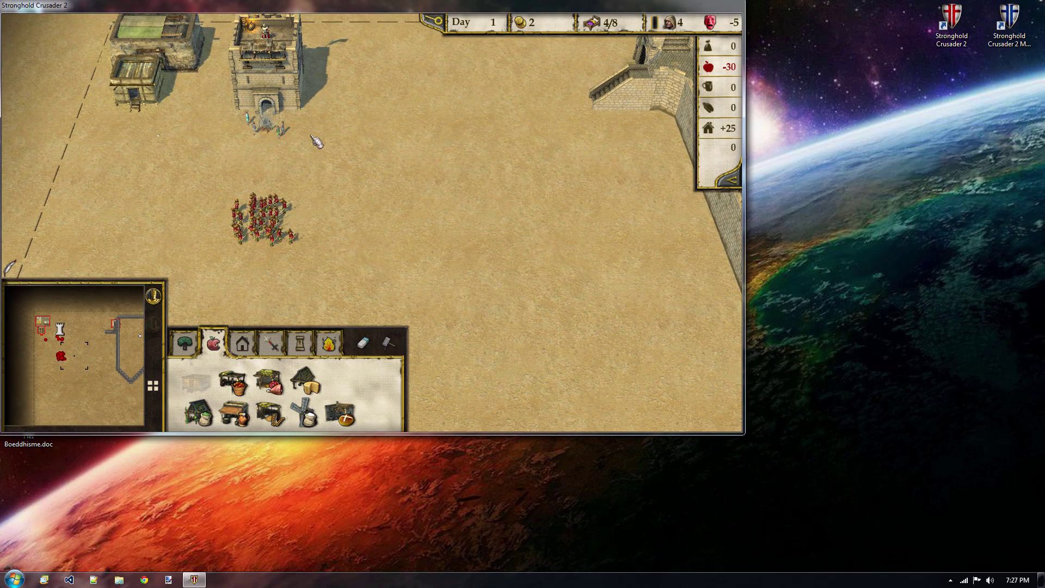
pyautogui.press('Left')
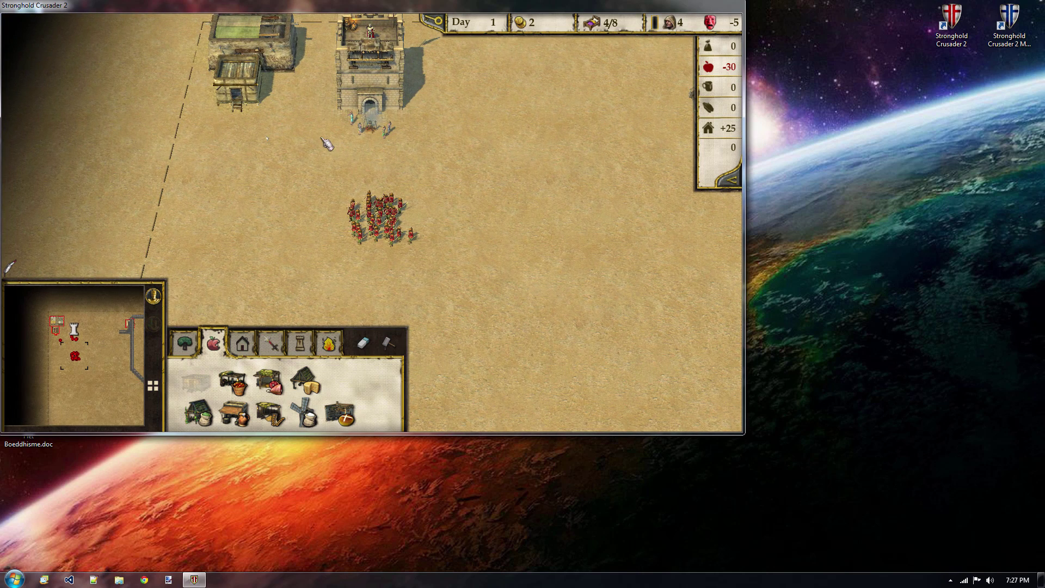
pyautogui.moveTo(428, 242)
pyautogui.mouseDown()
pyautogui.moveTo(460, 252)
pyautogui.moveTo(419, 229)
pyautogui.mouseUp()
pyautogui.rightClick(460, 252)
pyautogui.moveTo(322, 159); pyautogui.dragTo(307, 147)
pyautogui.rightClick(306, 147)
pyautogui.press('Up')
pyautogui.press('Down')
pyautogui.press('Down')
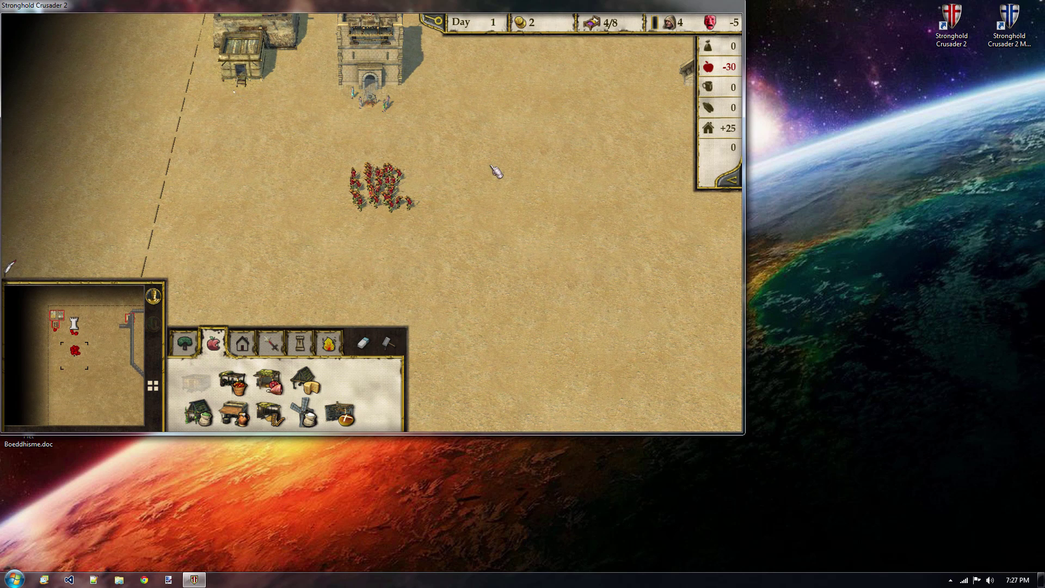
pyautogui.moveTo(307, 140); pyautogui.dragTo(474, 254)
pyautogui.rightClick(467, 245)
pyautogui.press('Down')
pyautogui.press('Down')
pyautogui.press('Down')
pyautogui.press('Up')
pyautogui.press('Up')
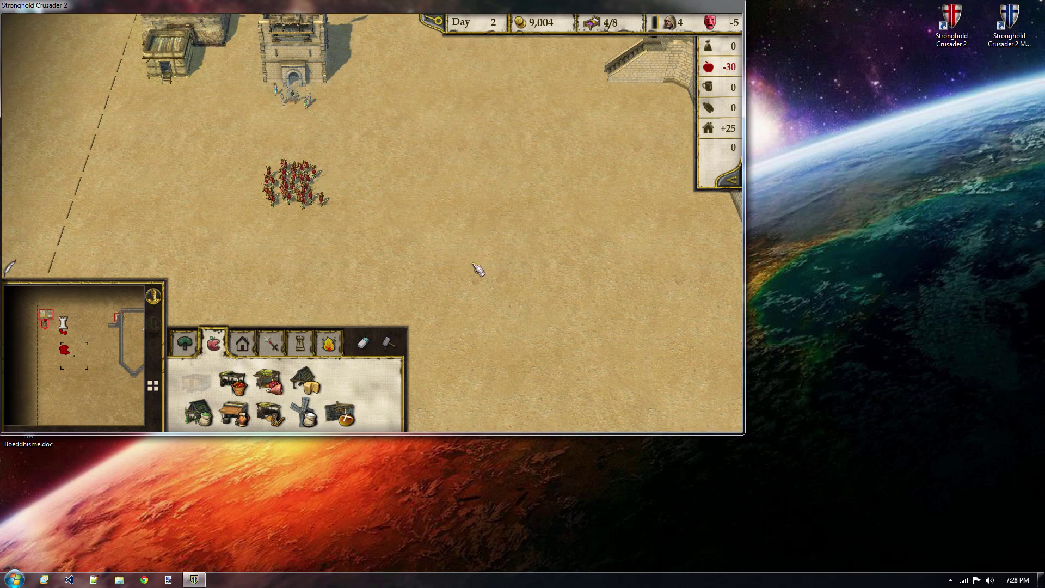
# Check the day counter and the amount of gold in the treasury to verify the scripted gold event.
pyautogui.press('Up')
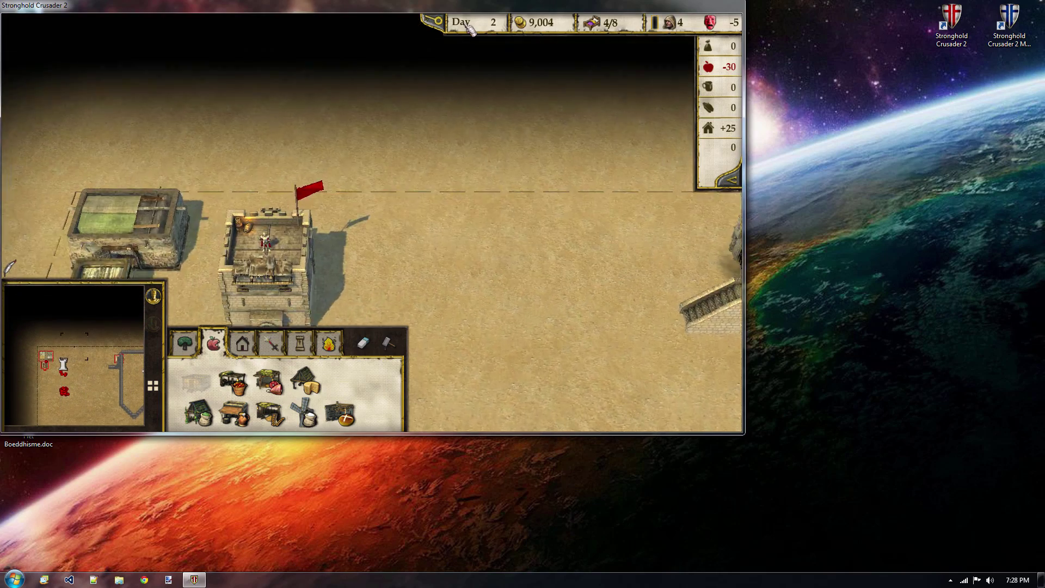
pyautogui.press('Down')
pyautogui.press('Down')
pyautogui.press('Down')
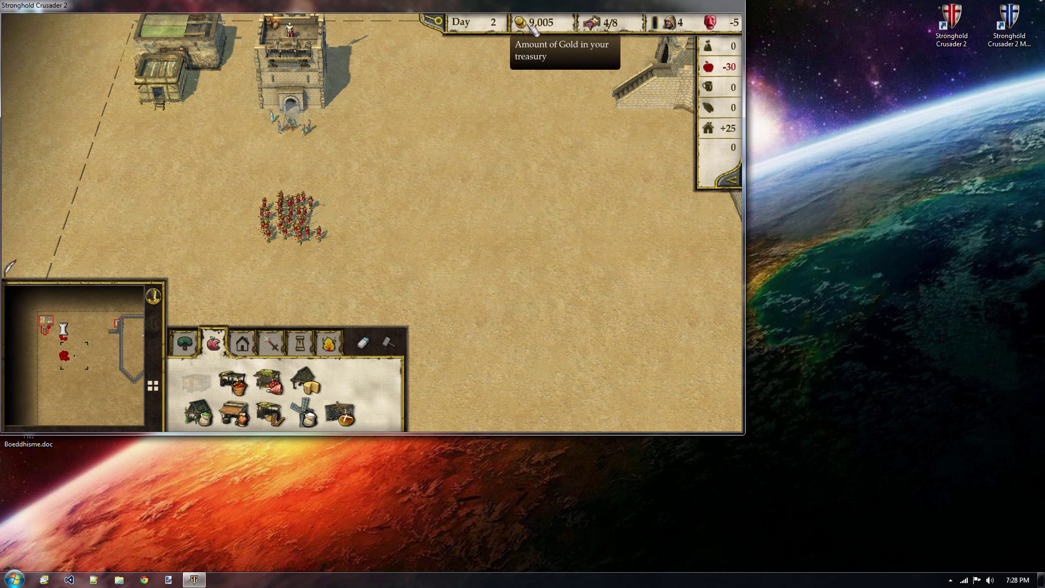
pyautogui.press('Left')
pyautogui.press('Left')
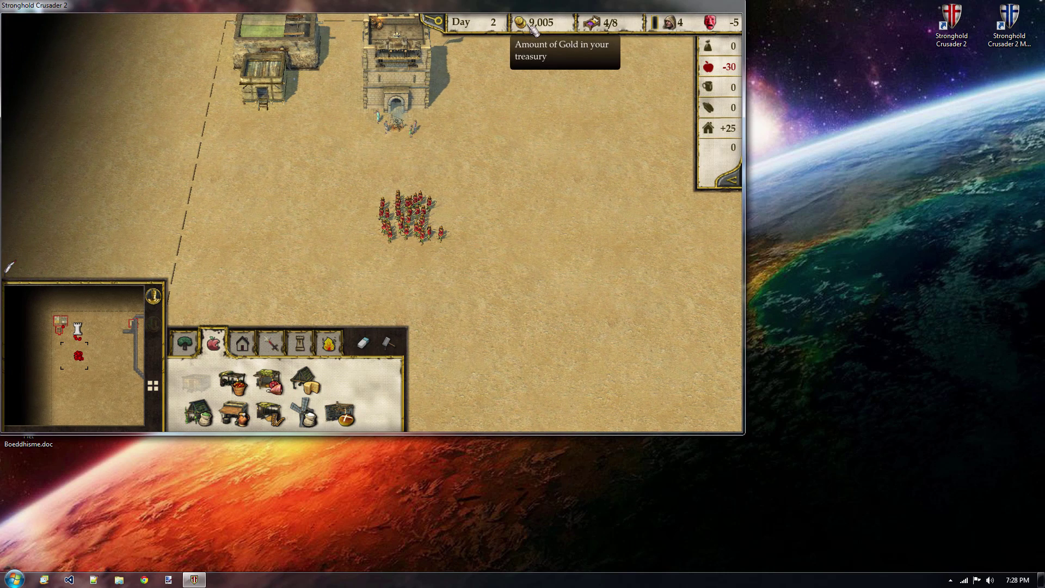
pyautogui.press('Up')
pyautogui.press('Down')
pyautogui.press('Right')
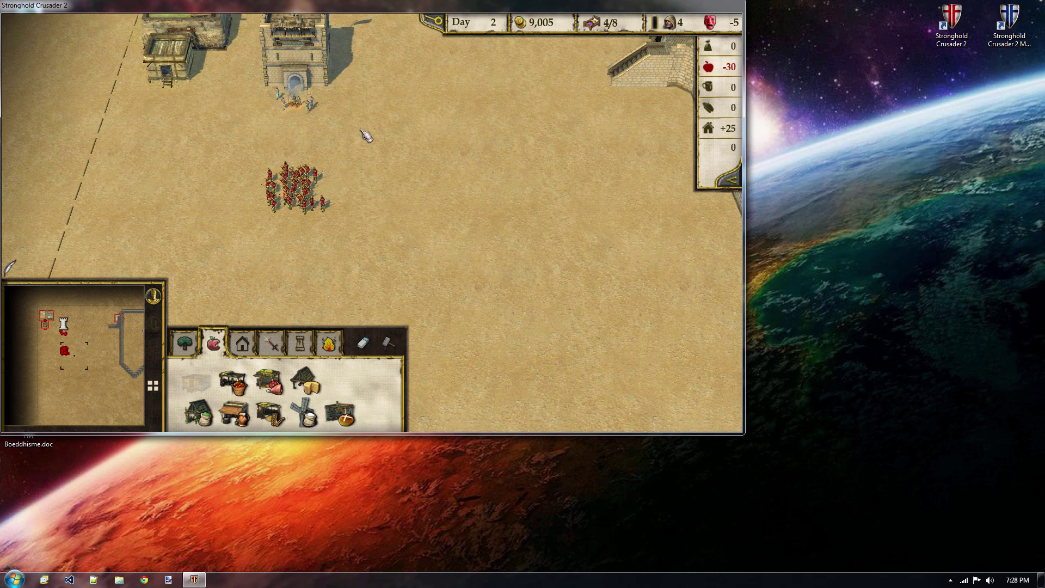
pyautogui.press('Left')
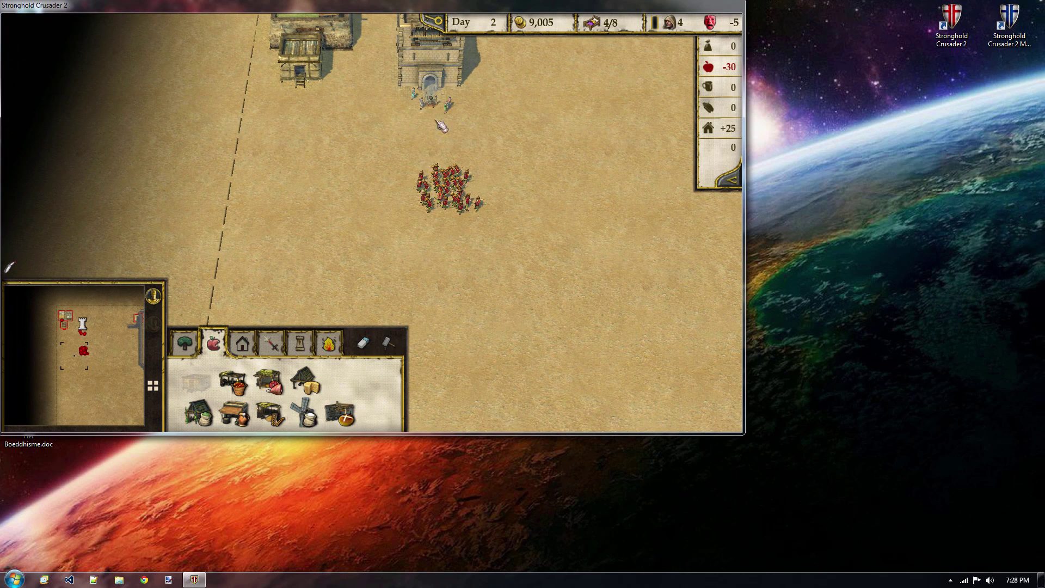
pyautogui.rightClick(560, 271)
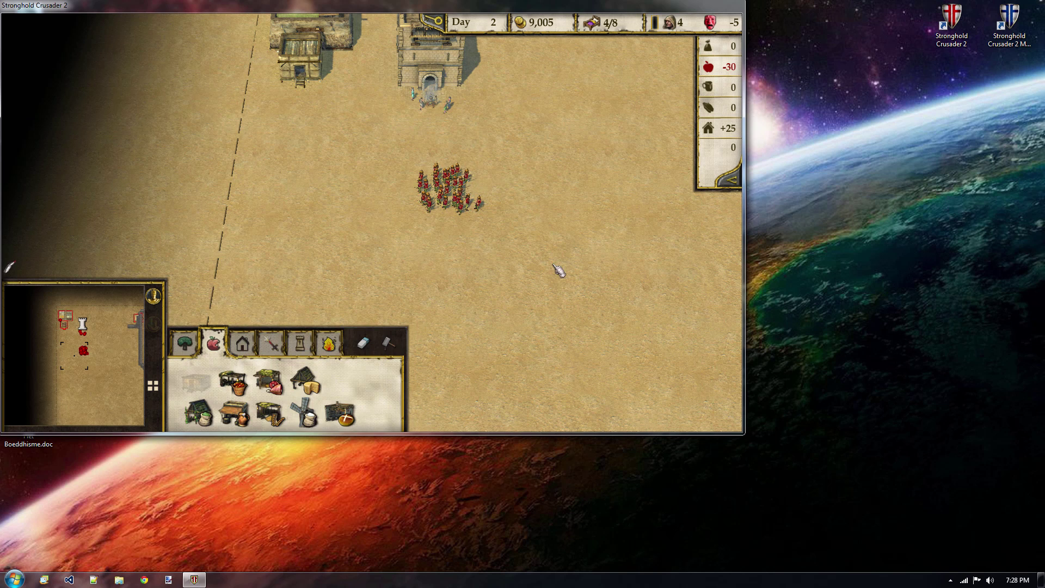
pyautogui.moveTo(451, 178)
pyautogui.mouseDown()
pyautogui.moveTo(366, 132)
pyautogui.moveTo(515, 252)
pyautogui.mouseUp()
pyautogui.rightClick(366, 132)
pyautogui.rightClick(540, 254)
pyautogui.press('s')
pyautogui.press('d')
pyautogui.press('w')
pyautogui.press('d')
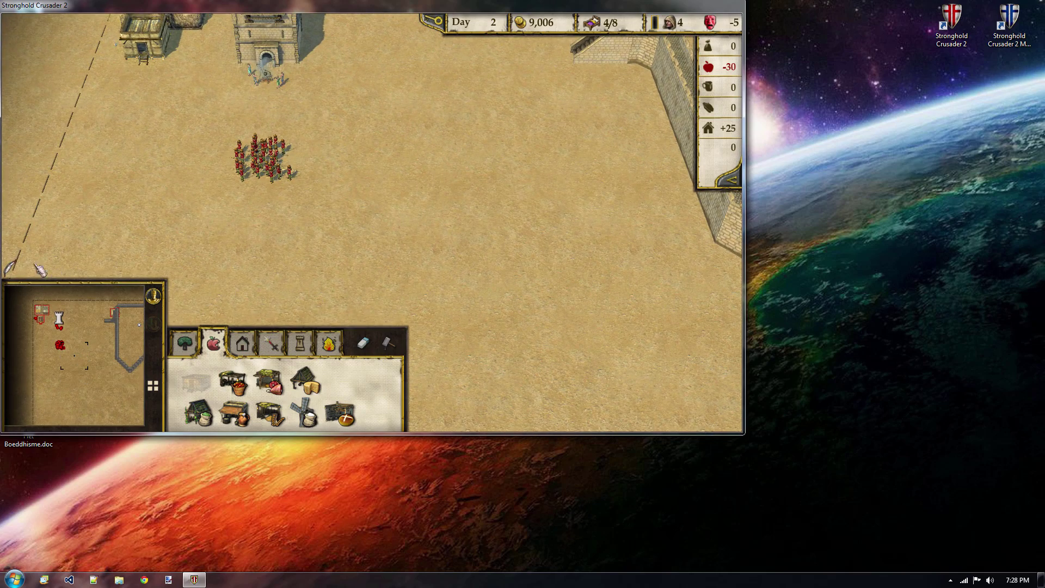
pyautogui.press('s')
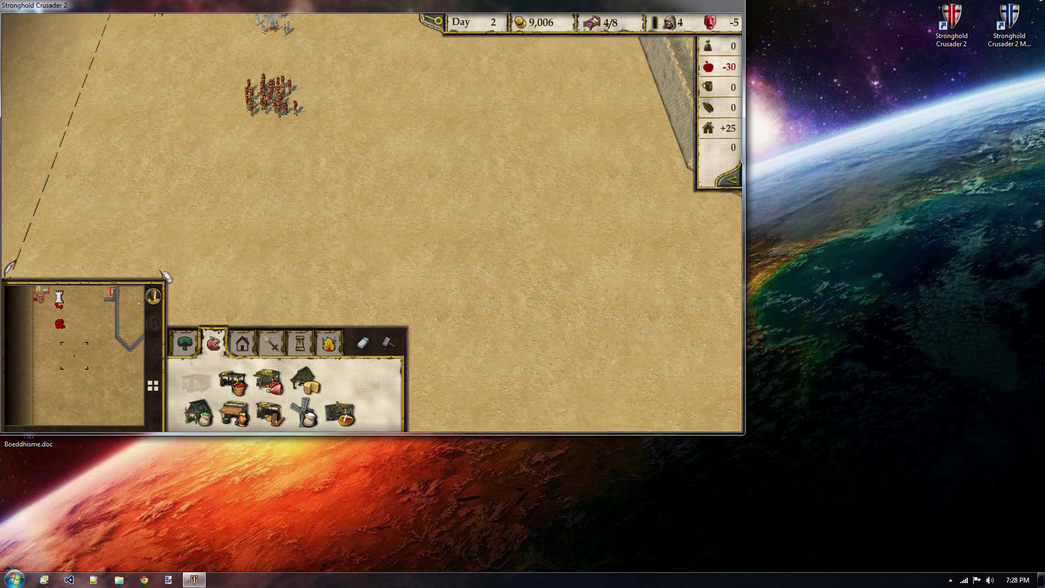
pyautogui.press('d')
pyautogui.press('w')
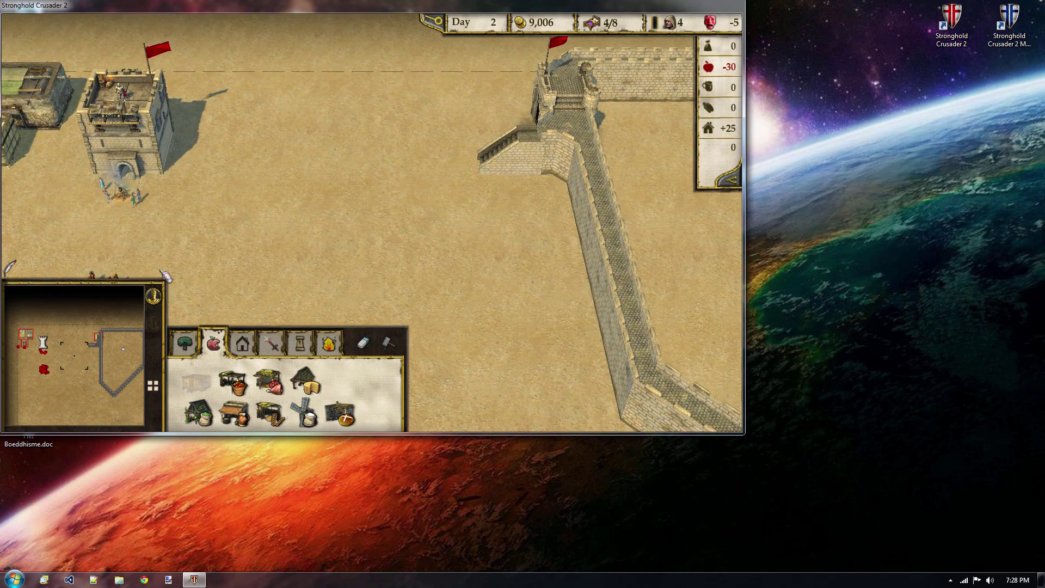
pyautogui.press('s')
pyautogui.press('a')
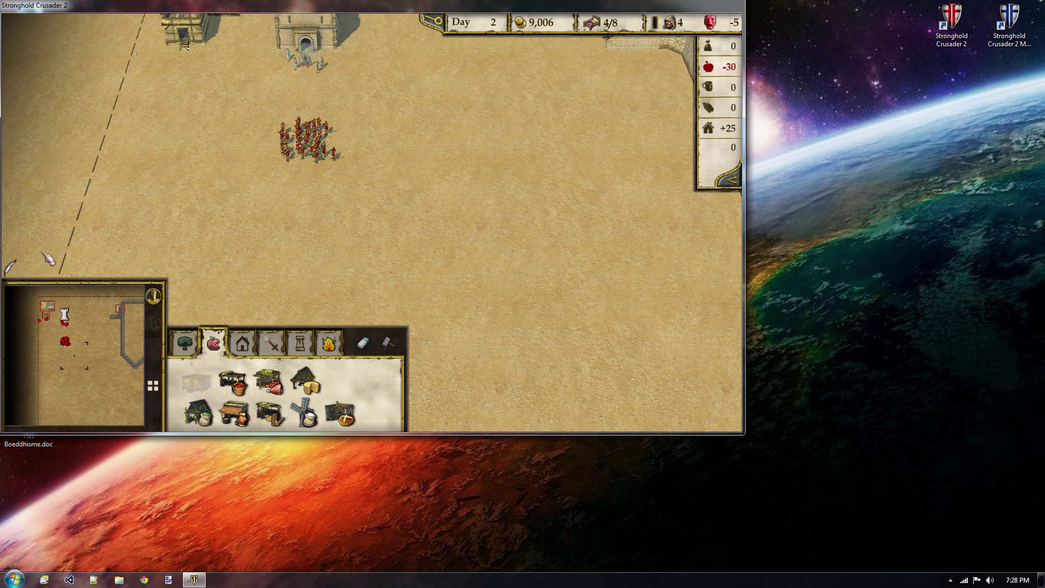
pyautogui.press('d')
pyautogui.press('w')
pyautogui.press('w')
pyautogui.press('s')
pyautogui.press('a')
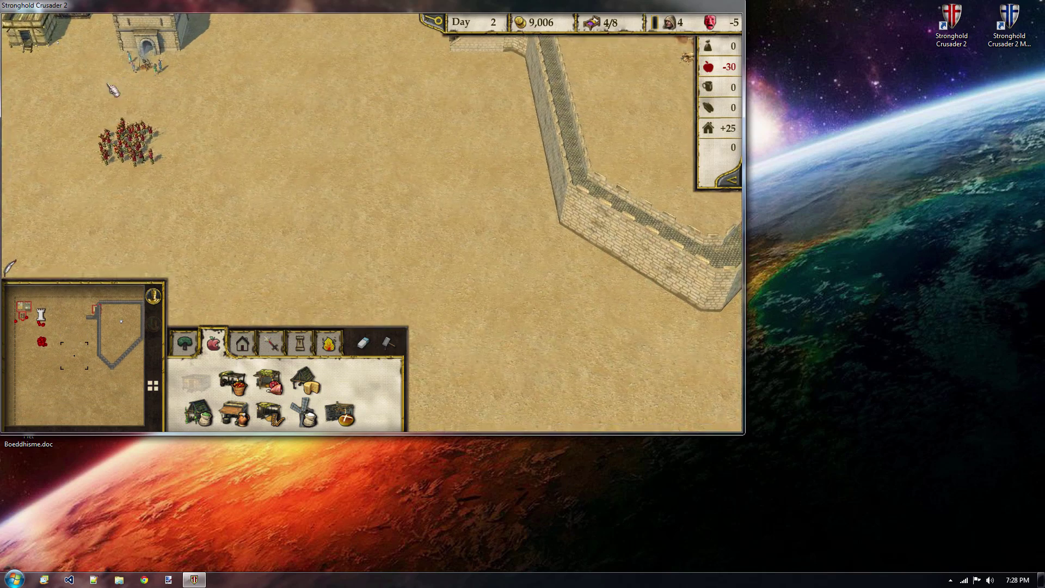
# Select the 30 archers in front of the keep and station them along the outpost wall overlooking the lion den.
pyautogui.moveTo(88, 100); pyautogui.dragTo(275, 203)
pyautogui.press('w')
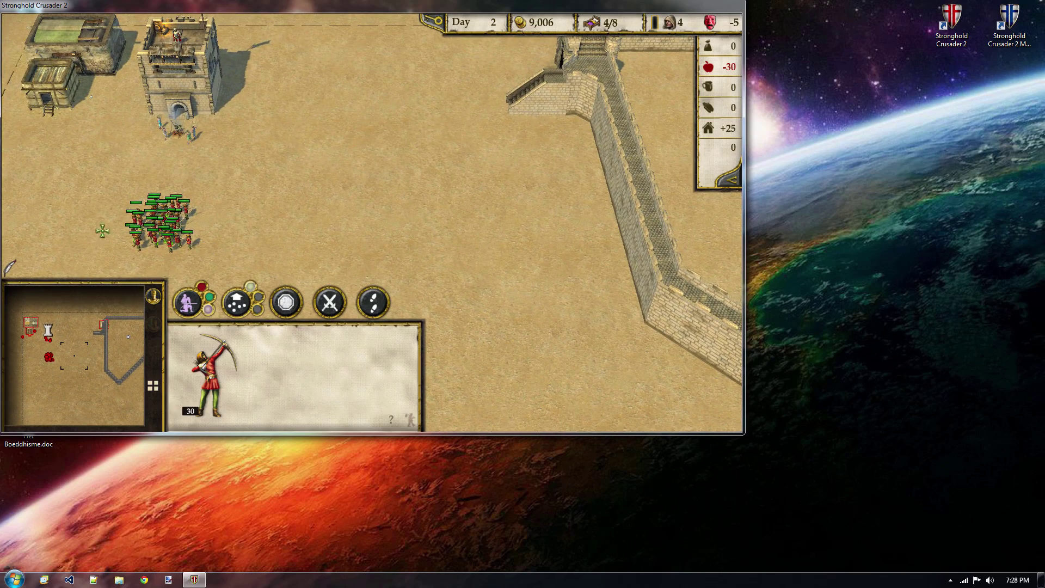
pyautogui.press('Right')
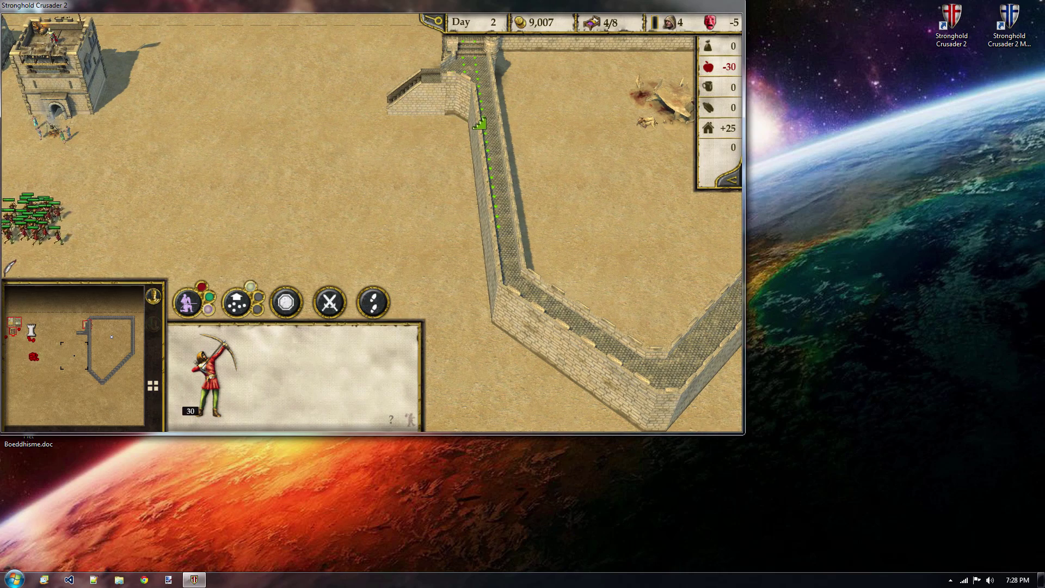
pyautogui.press('Right')
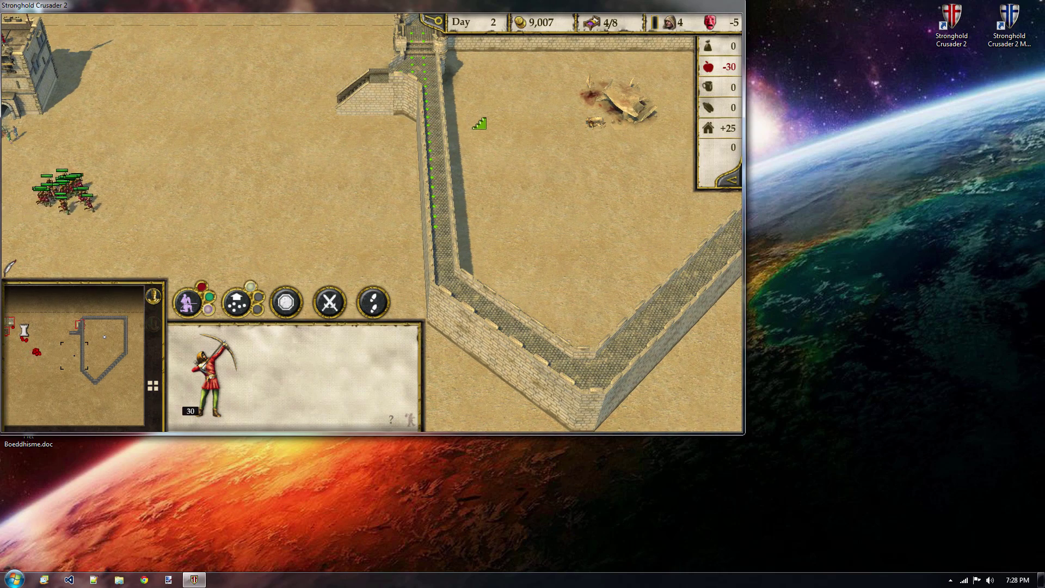
pyautogui.press('Left')
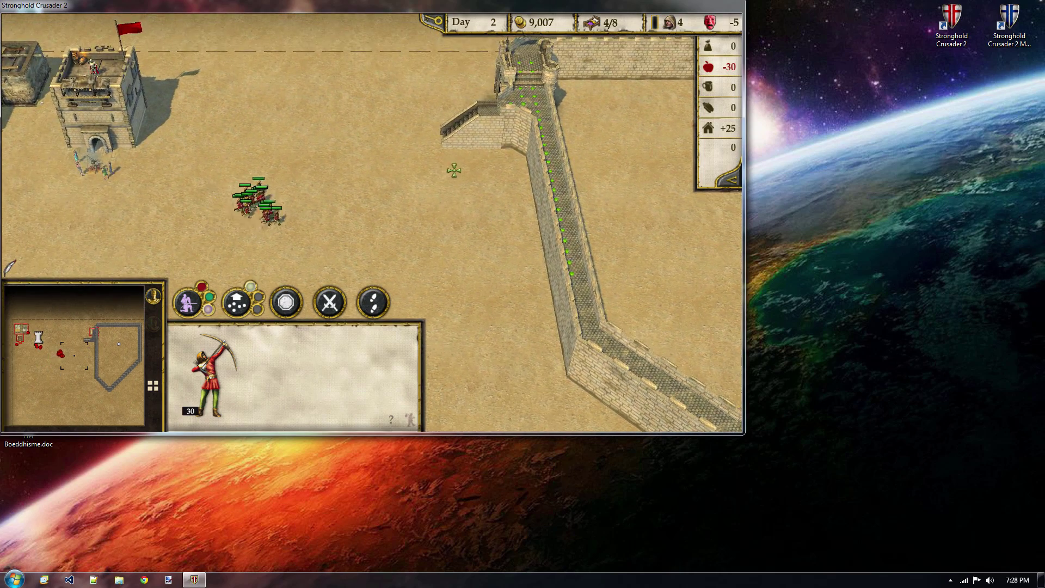
pyautogui.press('Right')
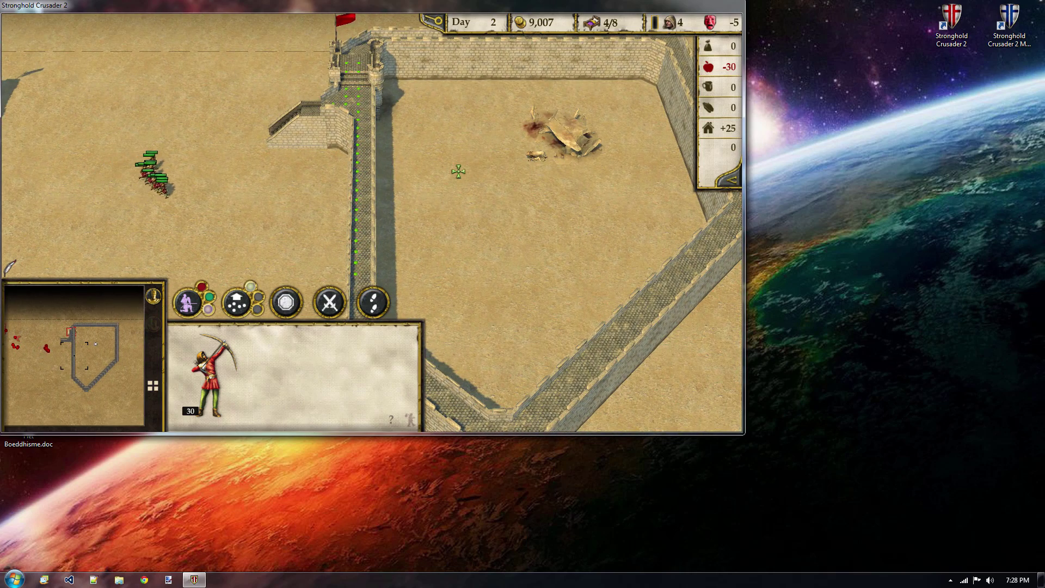
pyautogui.press('Right')
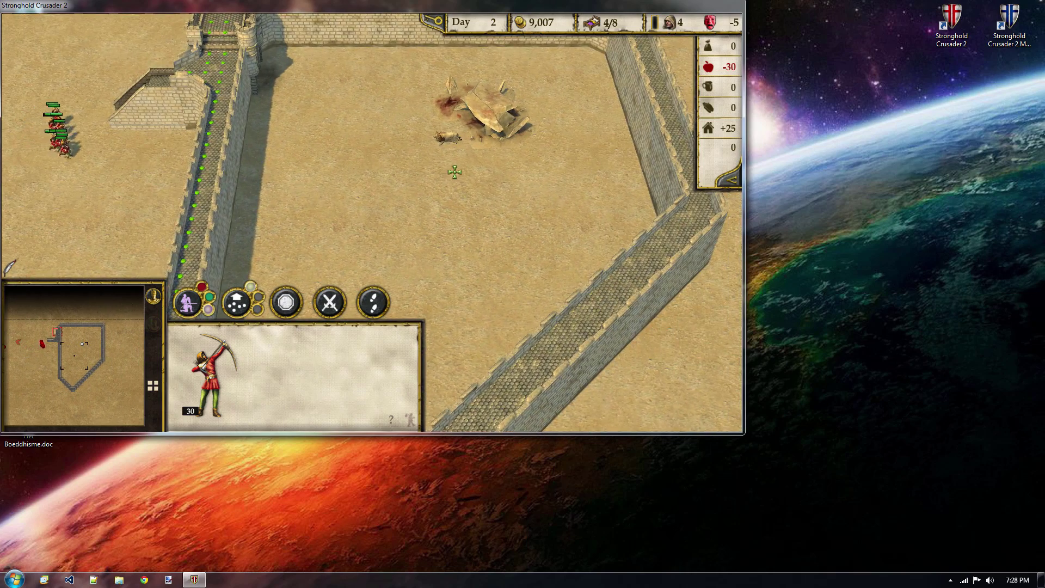
# Examine the archers' attack on the lion den from the outpost wall, and deselect them.
pyautogui.press('Up')
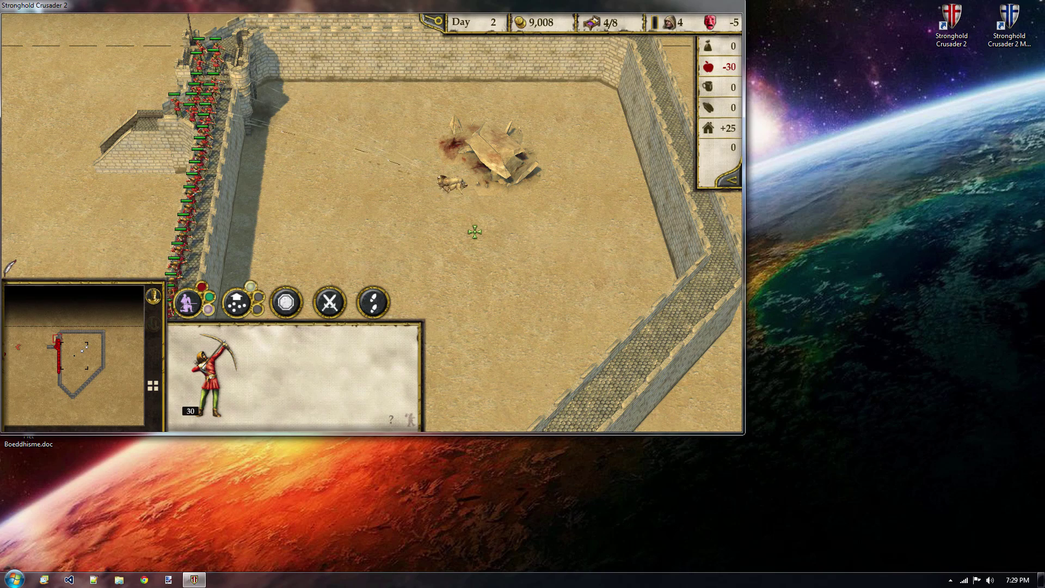
pyautogui.scroll(3, 473, 215)
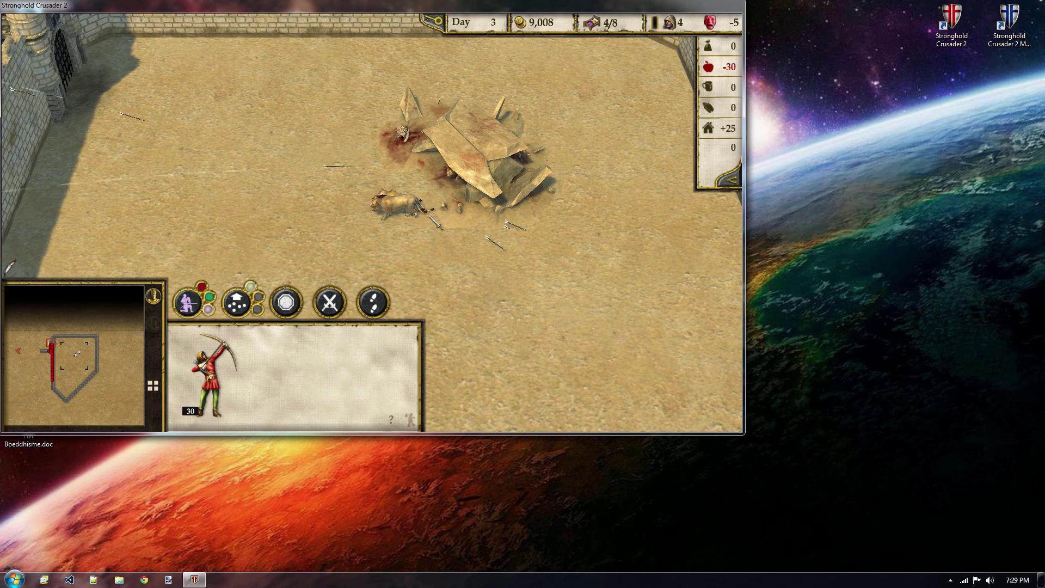
pyautogui.click(404, 215)
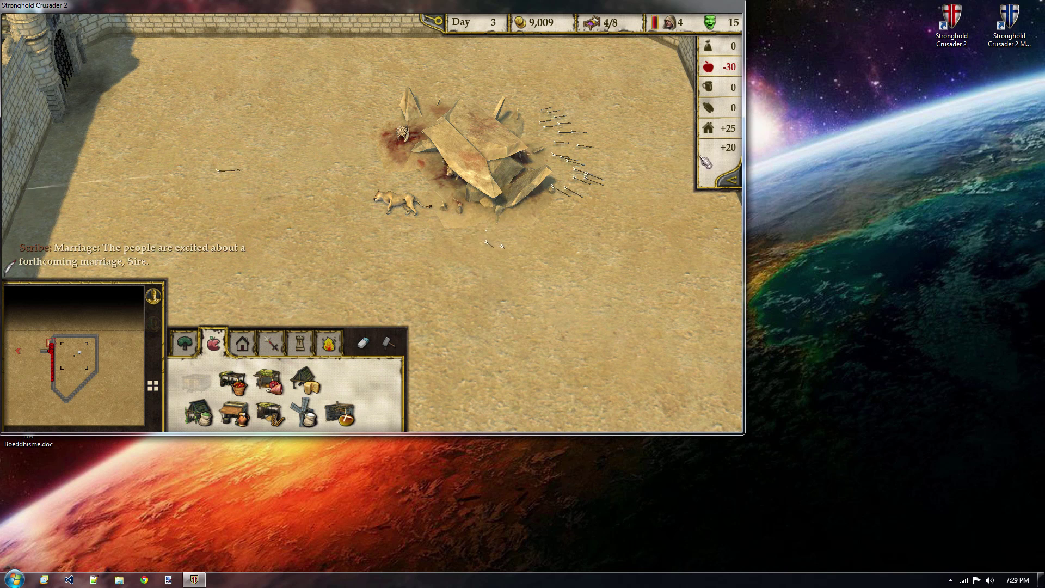
# Expand the popularity details to check the scripted marriage event, and inspect the lion den inside the outpost.
pyautogui.click(729, 179)
pyautogui.scroll(-5, 534, 183)
pyautogui.press('a')
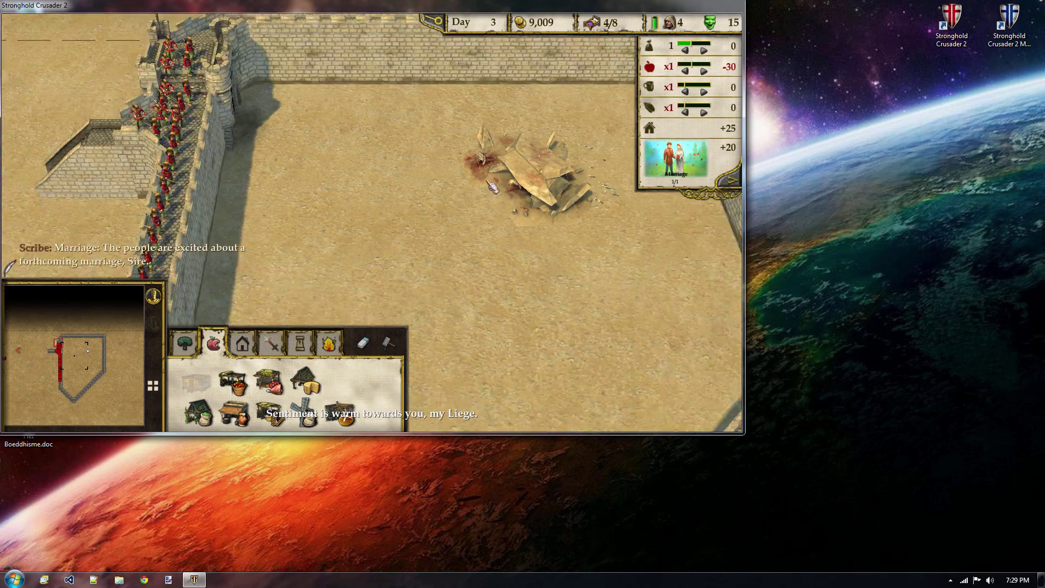
pyautogui.press('s')
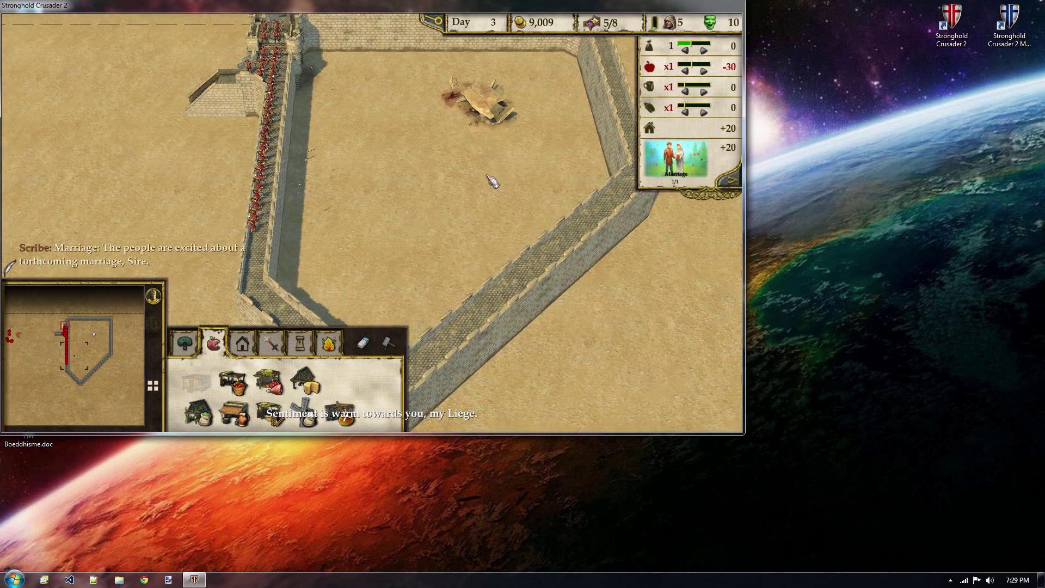
pyautogui.scroll(3, 492, 182)
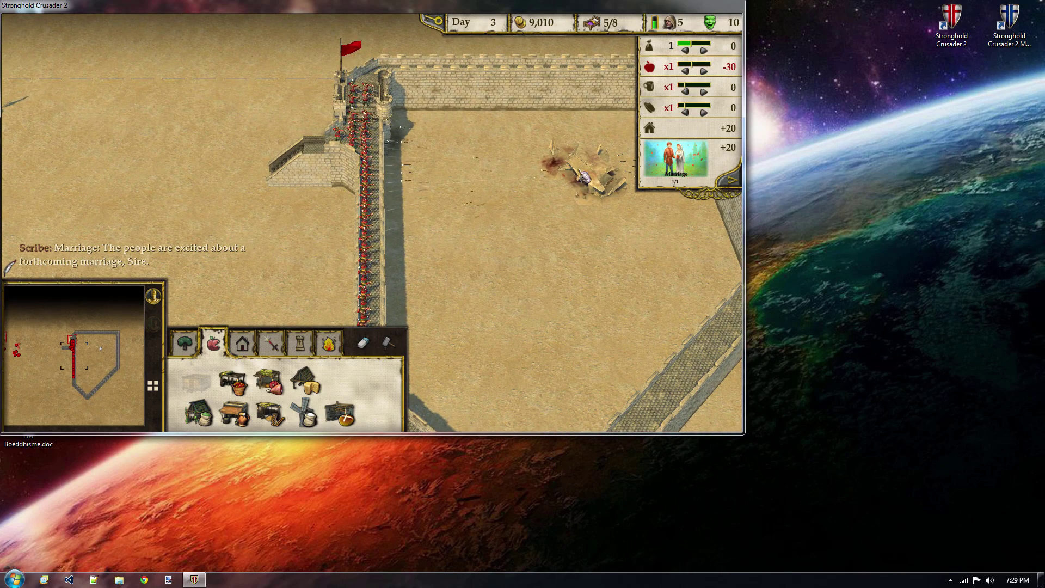
pyautogui.press('d')
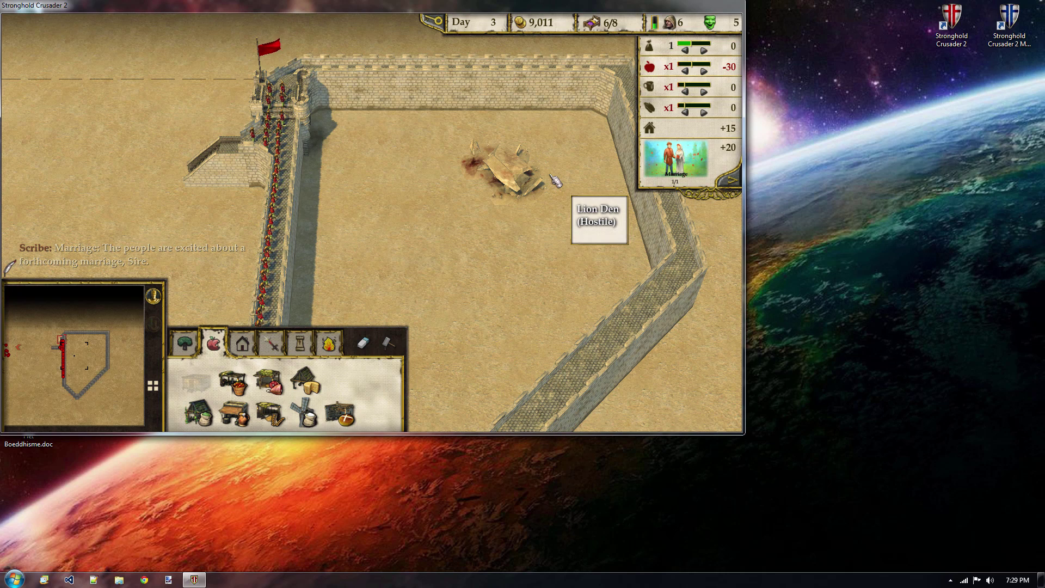
pyautogui.scroll(-3, 408, 210)
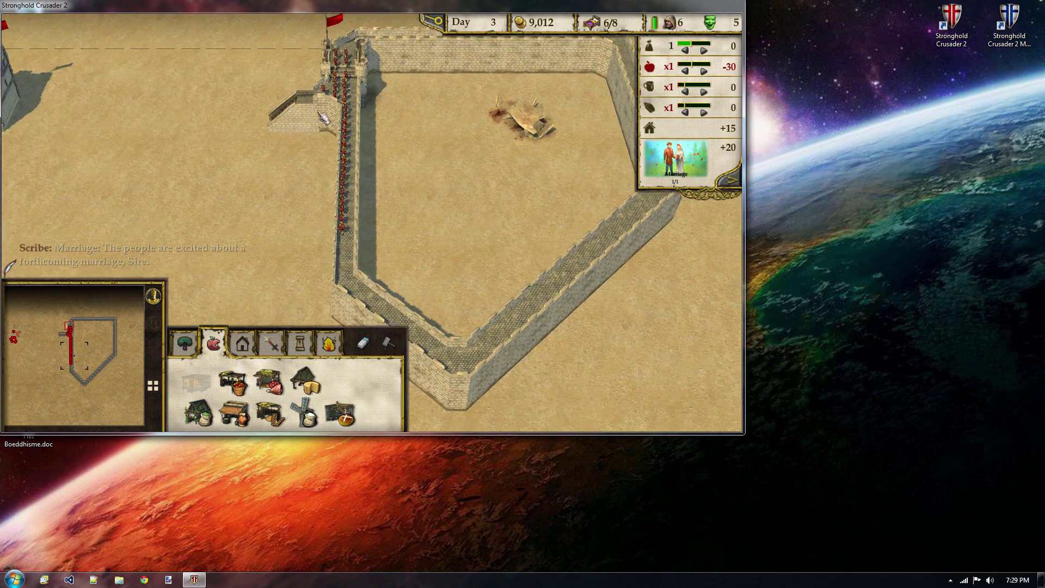
# Select the archers on the outpost wall, order them back to the keep's roof, and collapse the popularity details.
pyautogui.moveTo(302, 34); pyautogui.dragTo(473, 258)
pyautogui.press('a')
pyautogui.press('s')
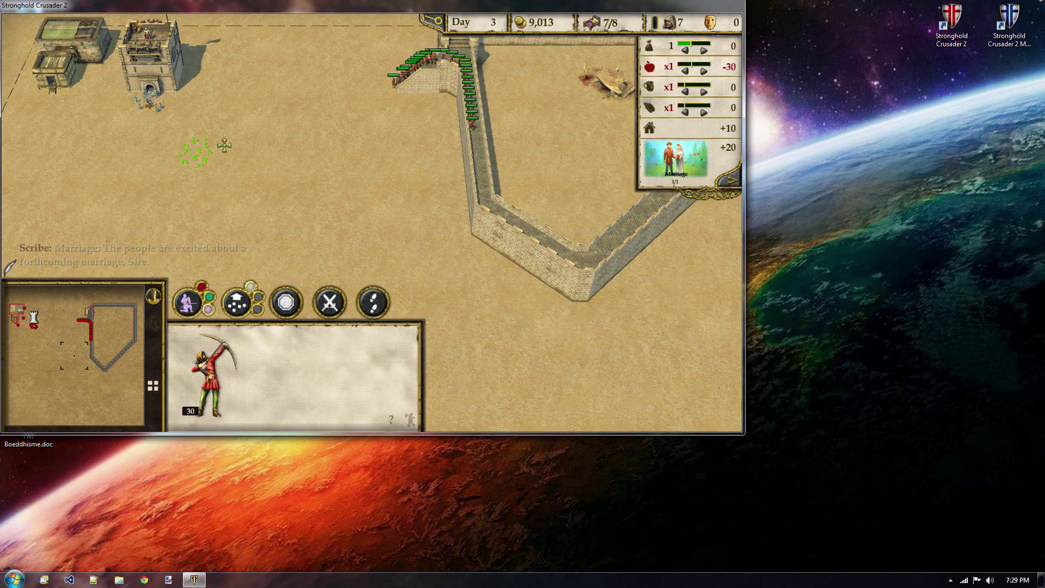
pyautogui.press('Down')
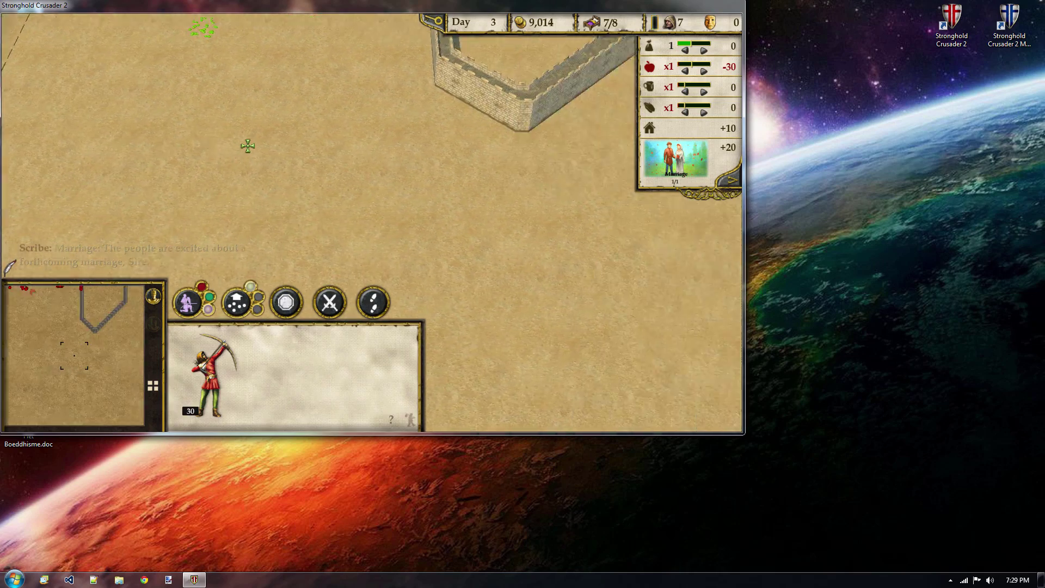
pyautogui.press('w')
pyautogui.rightClick(290, 174)
pyautogui.press('a')
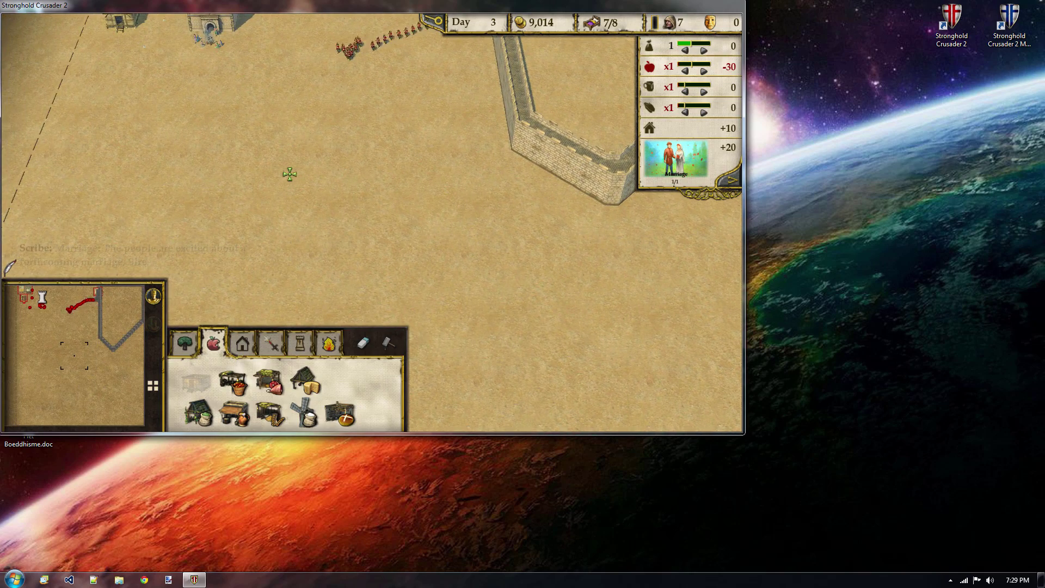
pyautogui.press('d')
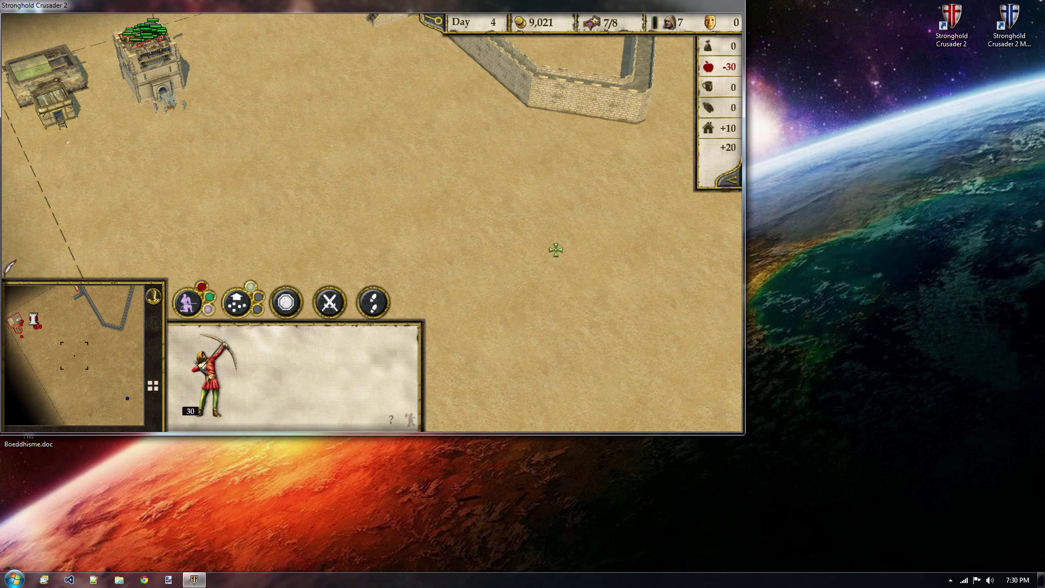
# Locate the mounted blue enemy units on the open ground and compare their position with the archers on the keep.
pyautogui.press('d')
pyautogui.press('s')
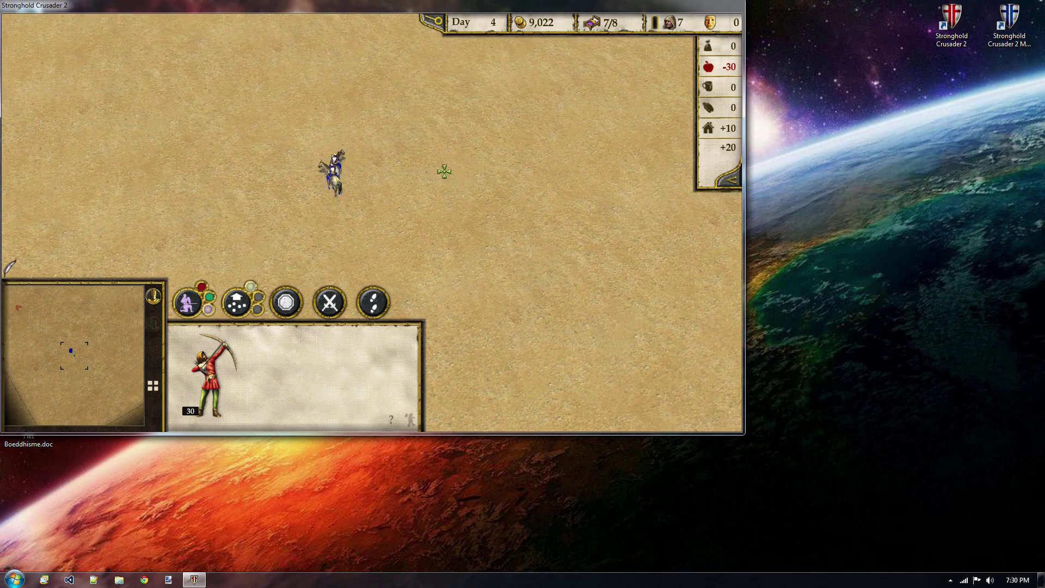
pyautogui.press('a')
pyautogui.press('w')
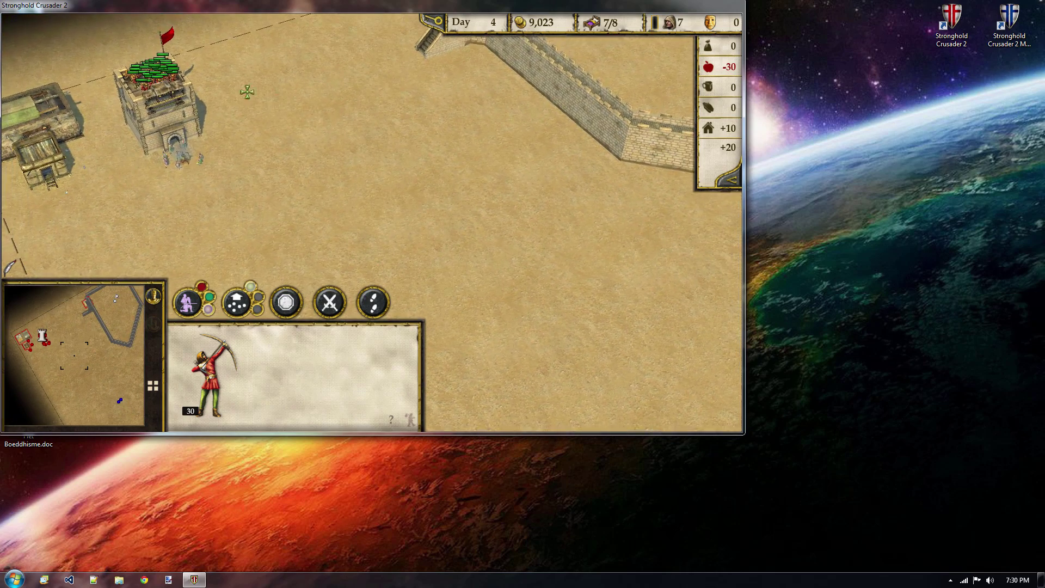
pyautogui.press('s')
pyautogui.press('d')
pyautogui.press('s')
pyautogui.press('d')
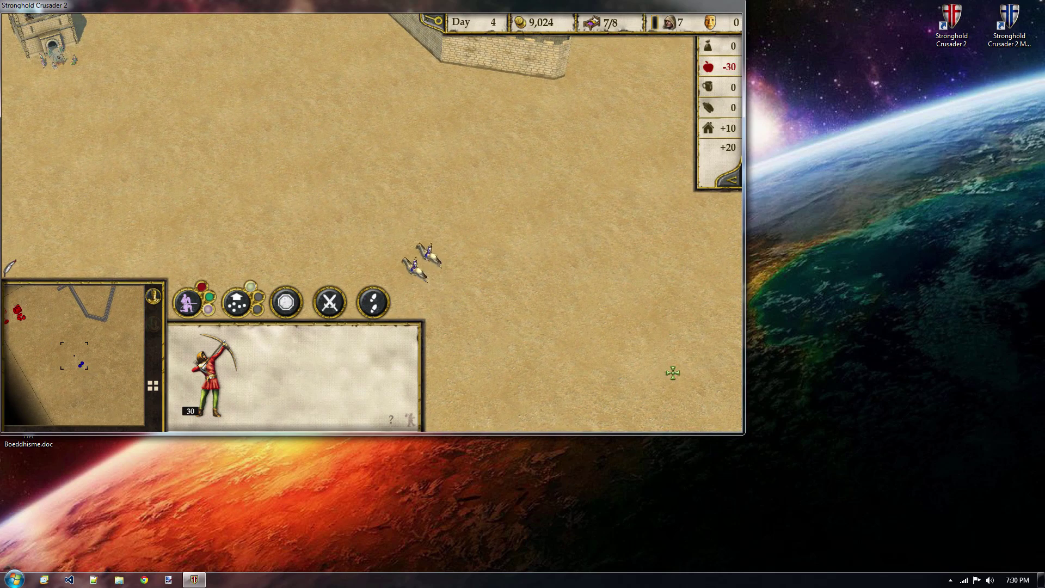
# Follow the two enemy riders' advance on the keep and observe the rooftop archers' defence.
pyautogui.press('a')
pyautogui.press('w')
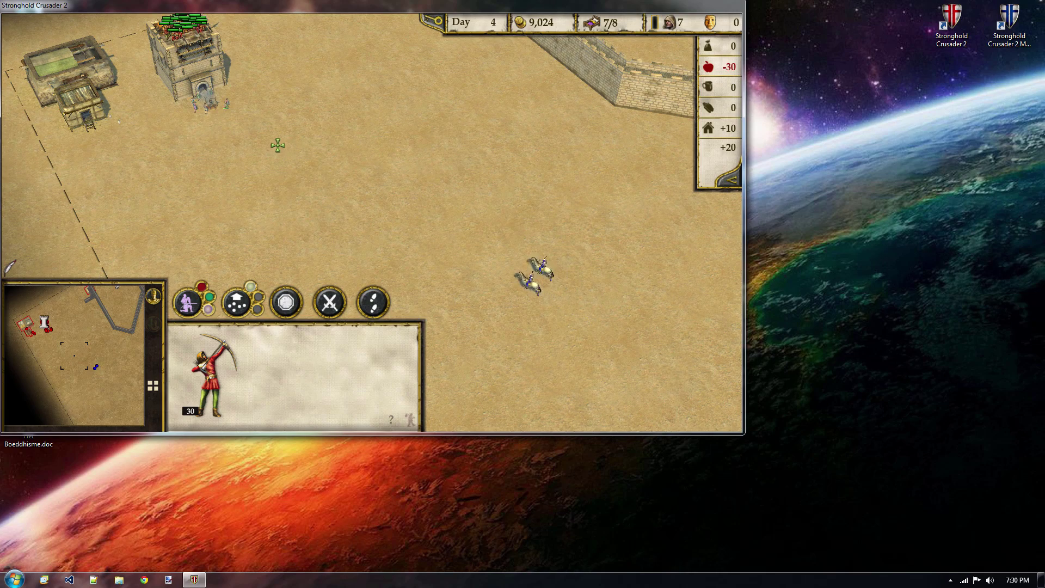
pyautogui.press('w')
pyautogui.scroll(2, 349, 172)
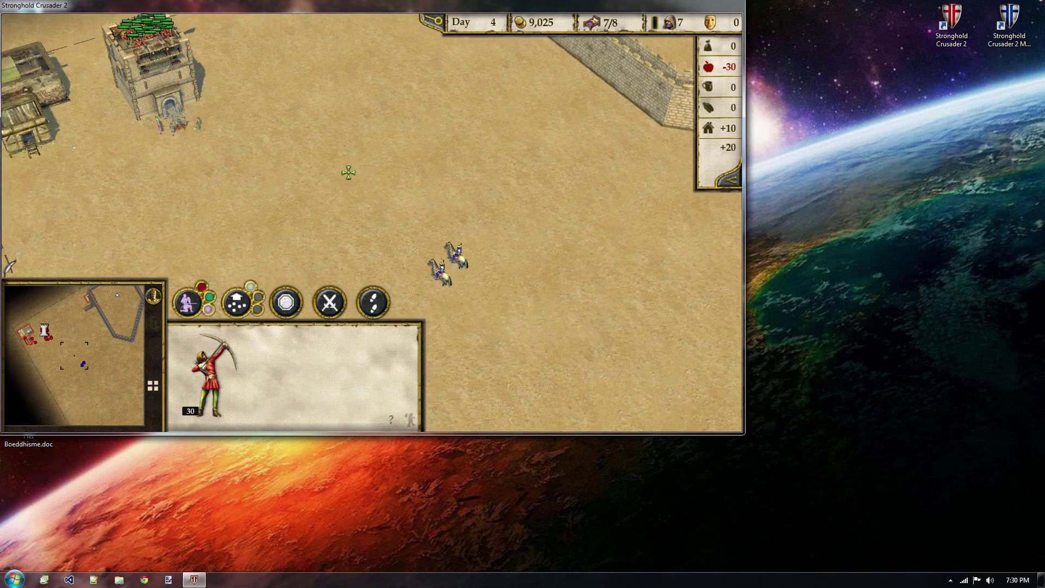
pyautogui.scroll(2, 349, 173)
pyautogui.press('a')
pyautogui.press('w')
pyautogui.press('d')
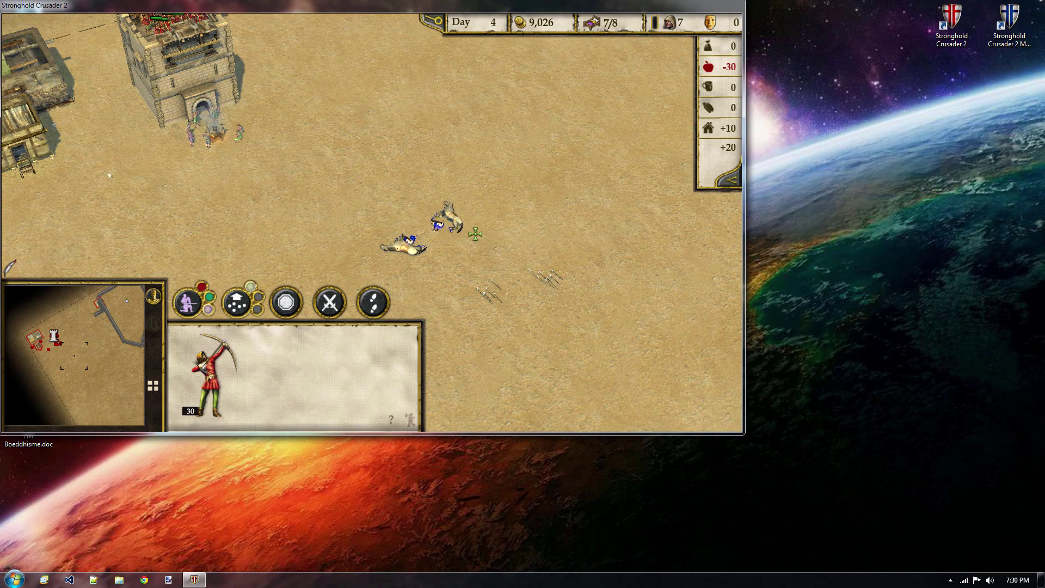
pyautogui.scroll(-3, 106, 175)
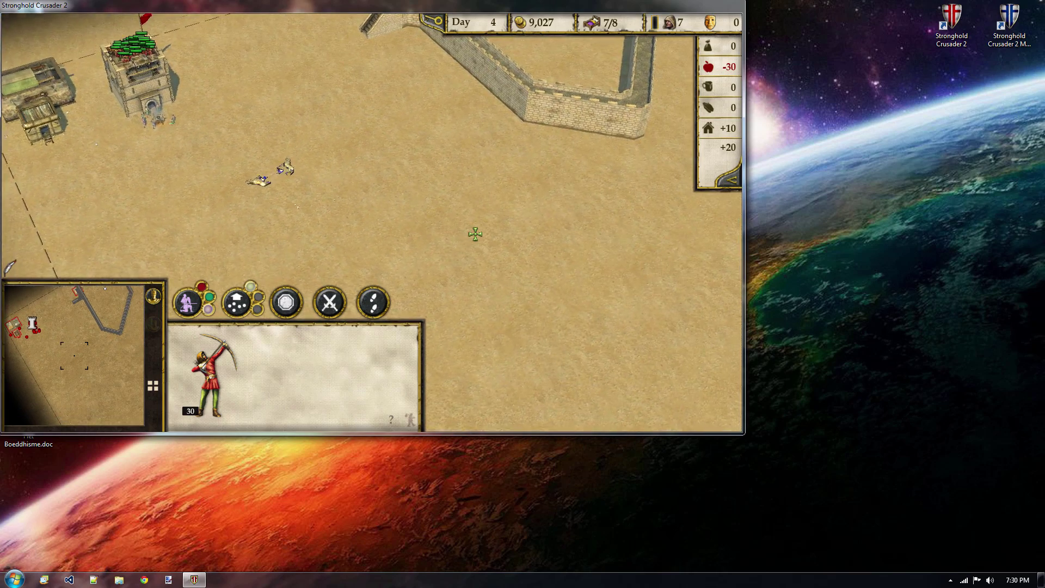
# Watch the open ground beyond the keep for the next scripted wave of enemy riders.
pyautogui.press('s')
pyautogui.press('d')
pyautogui.press('a')
pyautogui.press('d')
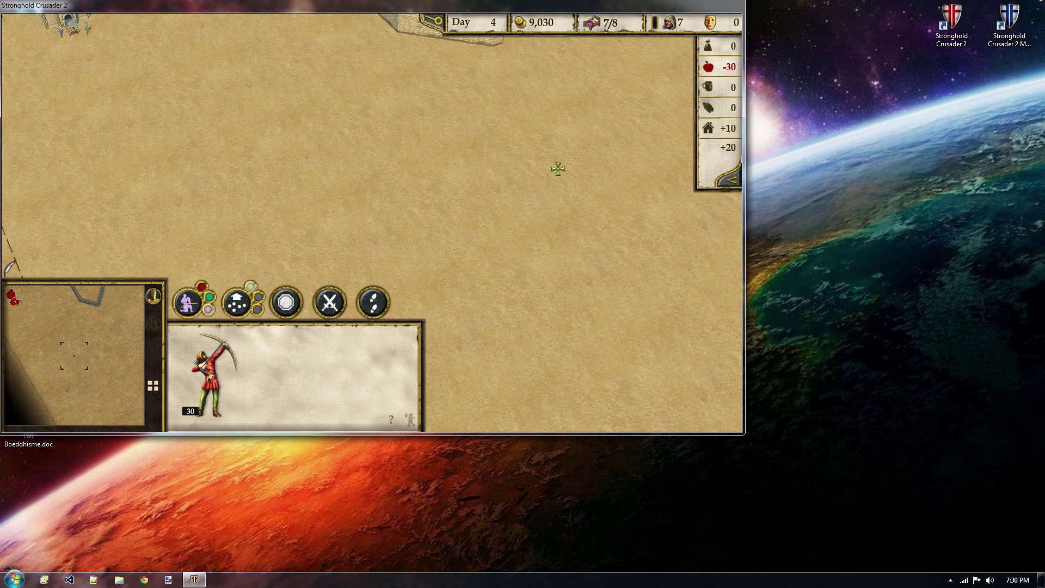
pyautogui.press('w')
pyautogui.press('s')
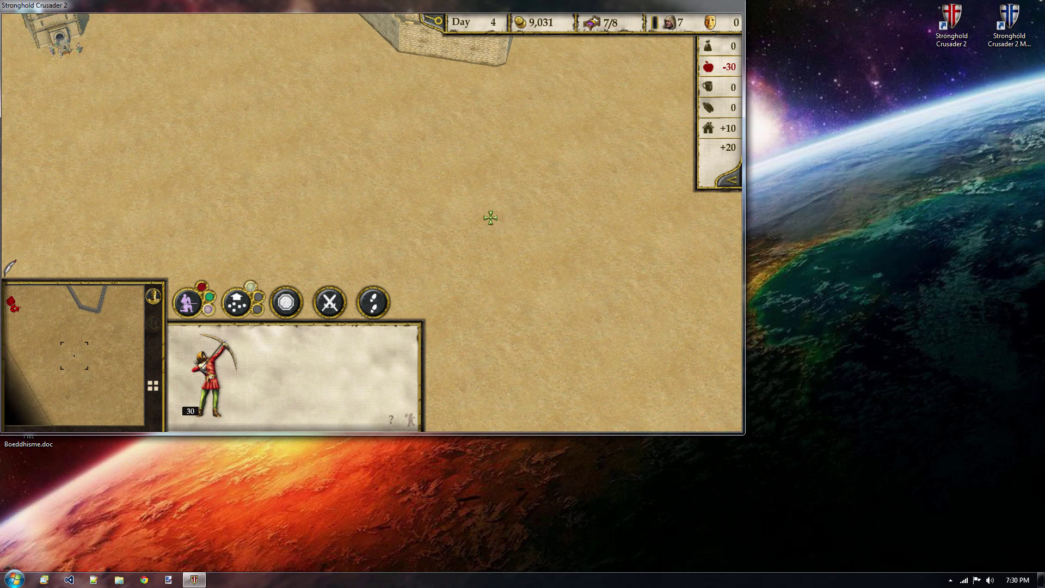
pyautogui.press('s')
pyautogui.press('w')
pyautogui.press('s')
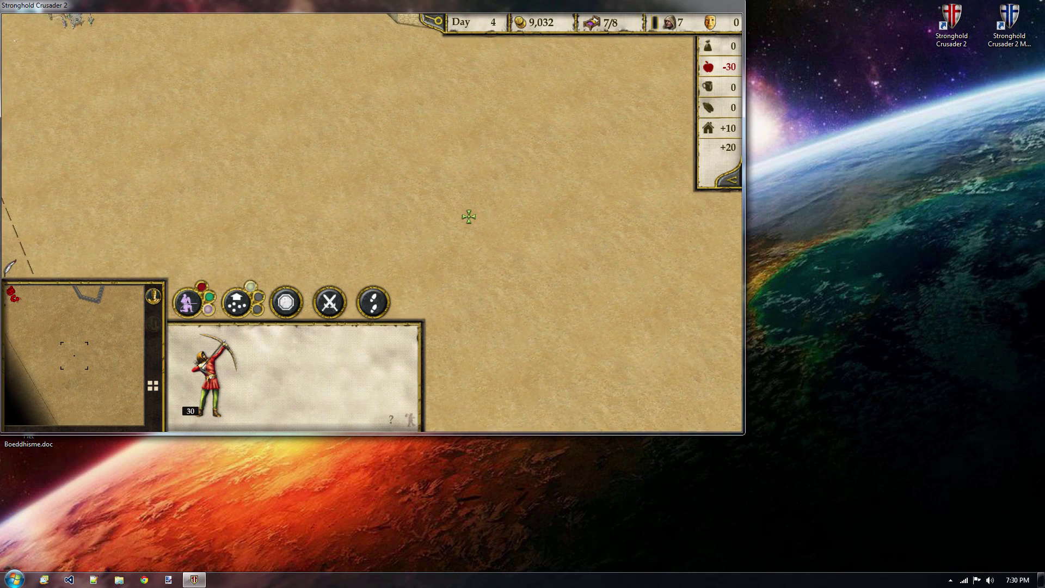
# Deselect the archers and check the health of the newly spawned enemy riders by area-selecting them.
pyautogui.scroll(2, 469, 216)
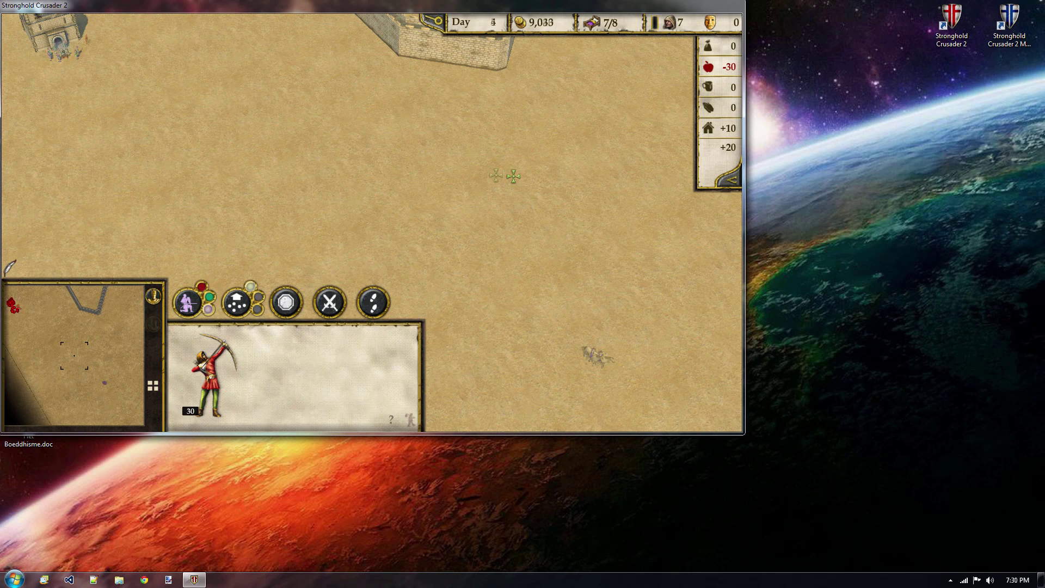
pyautogui.press('s')
pyautogui.moveTo(460, 142); pyautogui.dragTo(656, 294)
pyautogui.press('w')
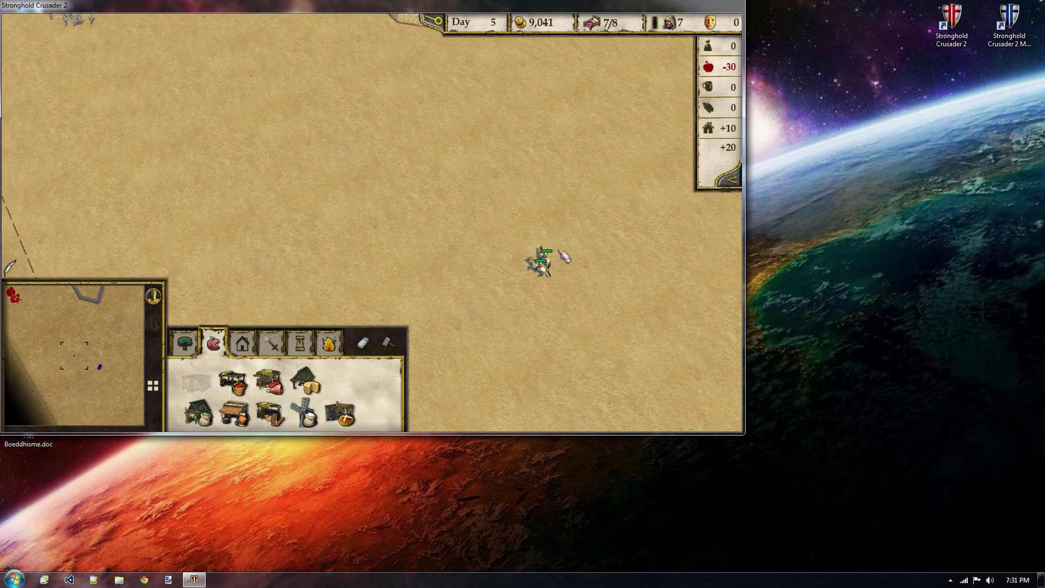
pyautogui.moveTo(389, 144); pyautogui.dragTo(687, 359)
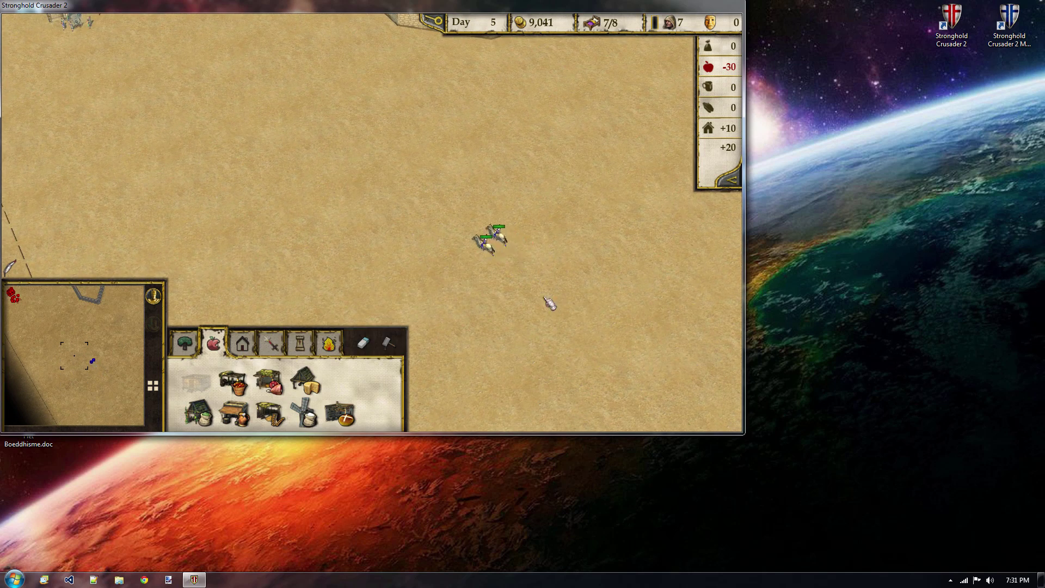
# Follow the second pair of enemy riders towards the keep and examine the archers gathered on its roof.
pyautogui.press('w')
pyautogui.press('a')
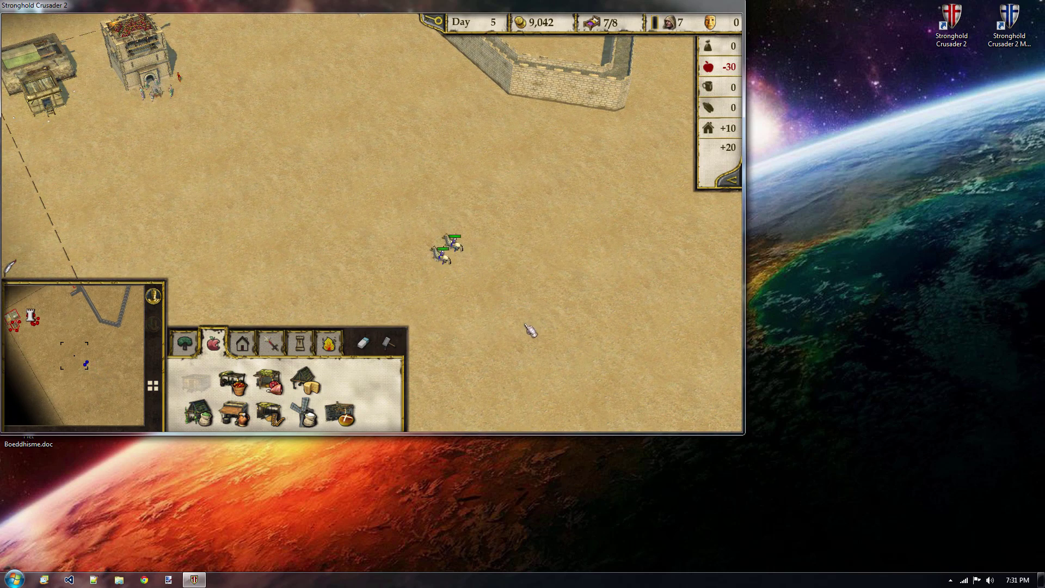
pyautogui.moveTo(498, 315); pyautogui.dragTo(452, 388, button='middle')
pyautogui.press('w')
pyautogui.press('a')
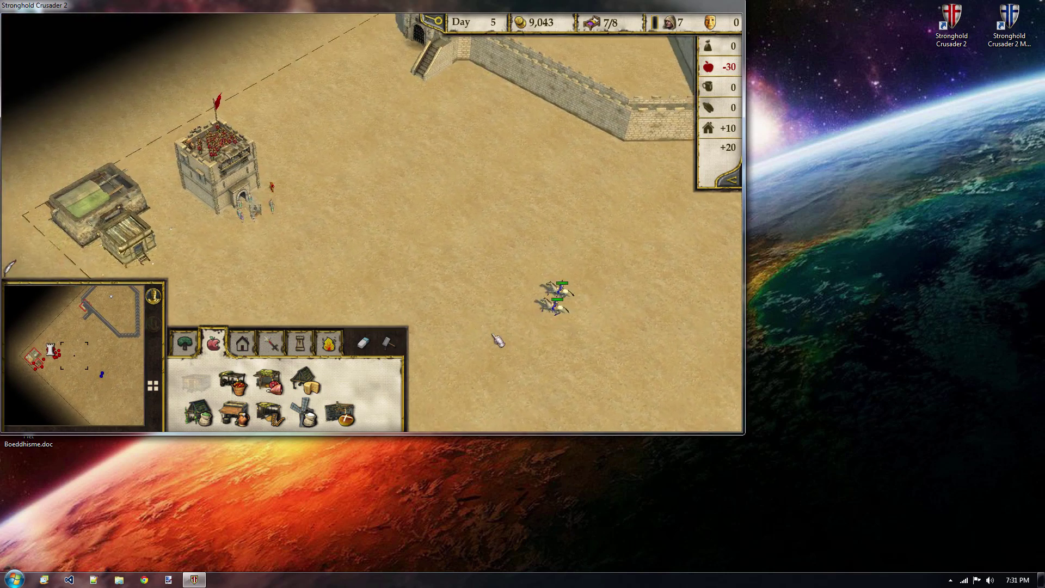
pyautogui.scroll(2, 479, 332)
pyautogui.scroll(3, 525, 292)
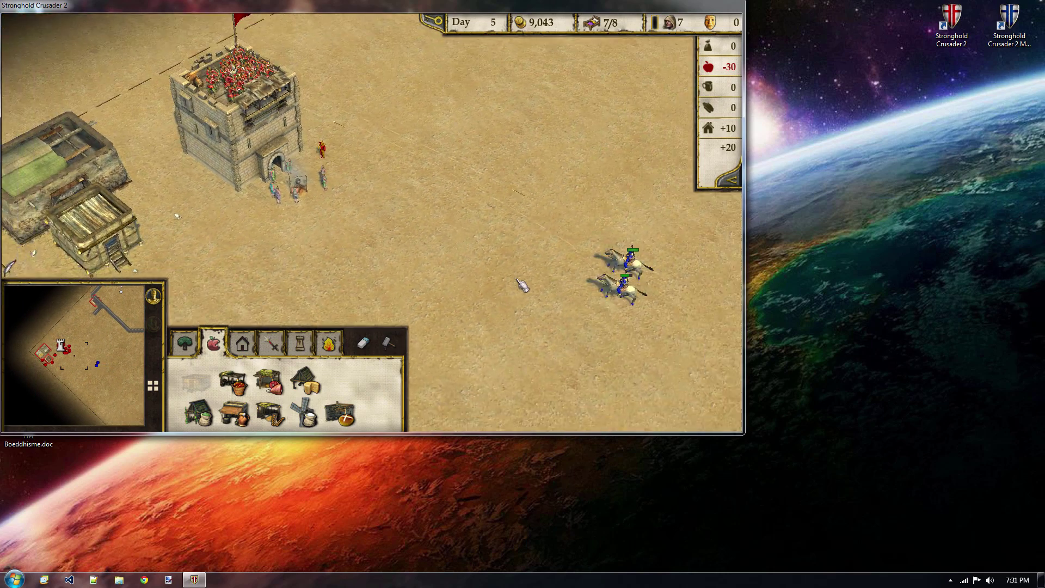
pyautogui.scroll(1, 522, 286)
pyautogui.press('w')
pyautogui.press('a')
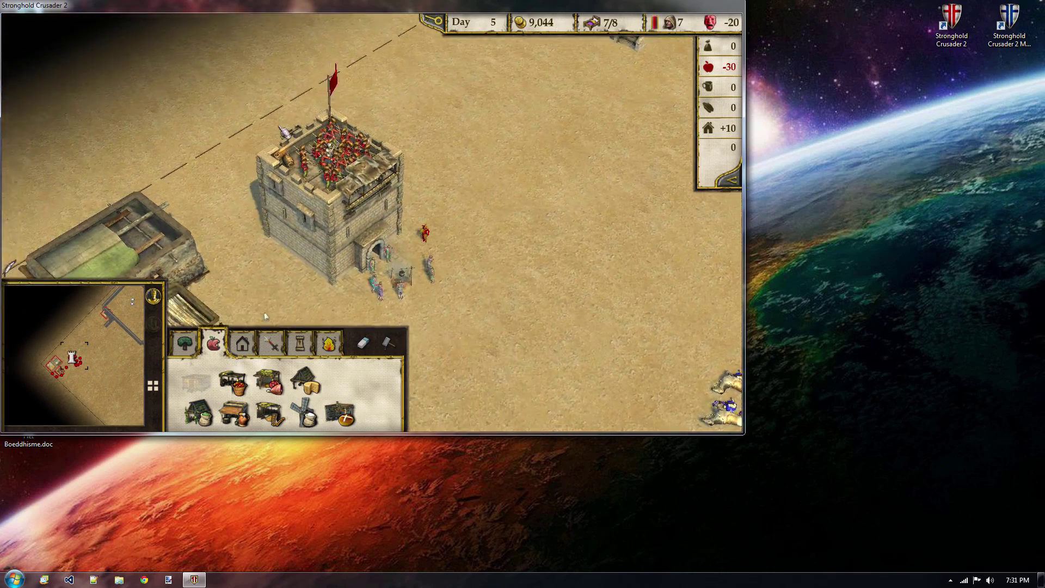
# Examine the riders' approach ground from the keep out to the walled enclosure.
pyautogui.moveTo(261, 93); pyautogui.dragTo(507, 256)
pyautogui.click(513, 261)
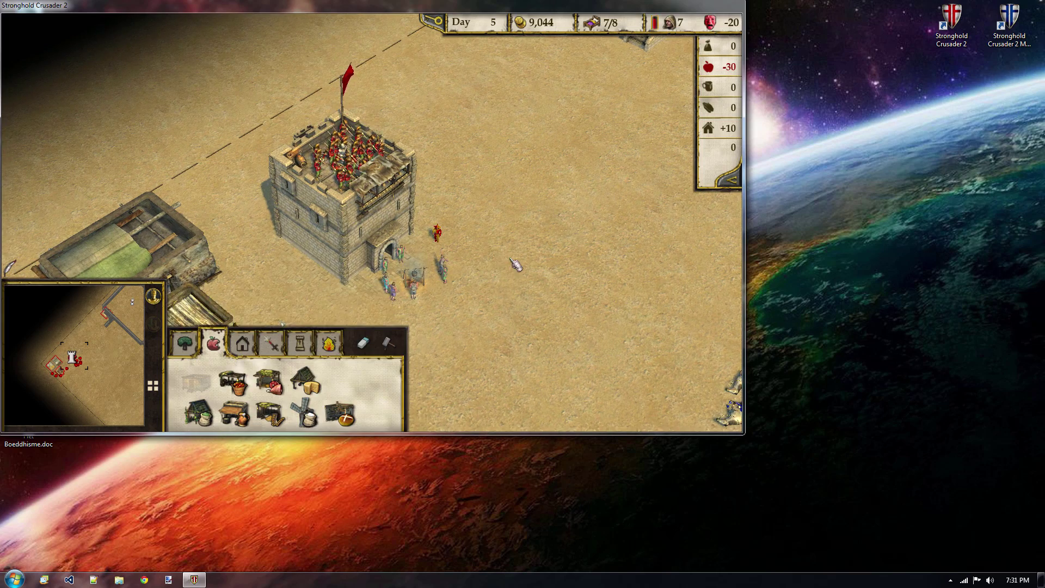
pyautogui.press('d')
pyautogui.press('s')
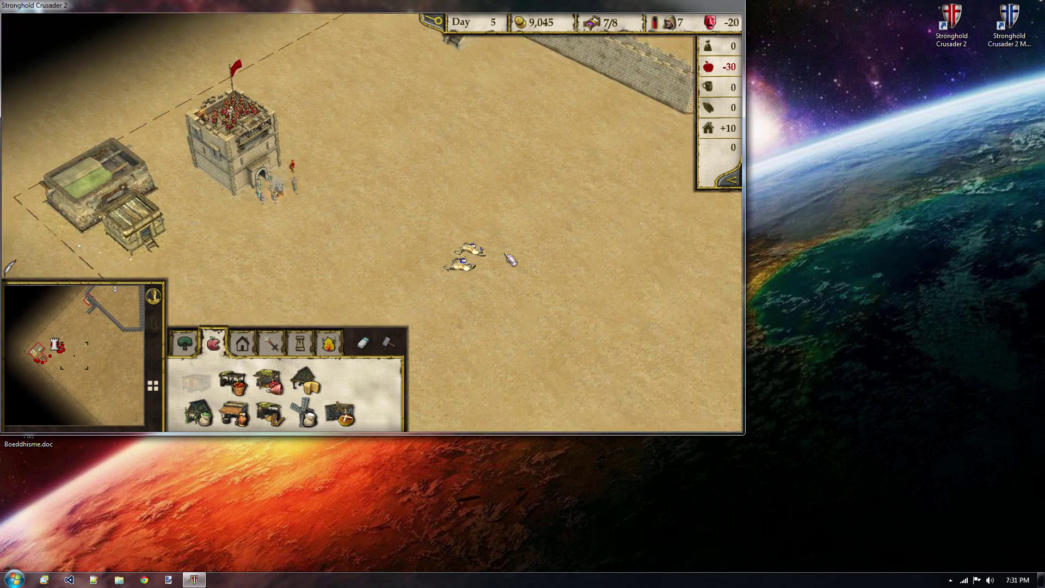
pyautogui.press('d')
pyautogui.press('s')
pyautogui.press('w')
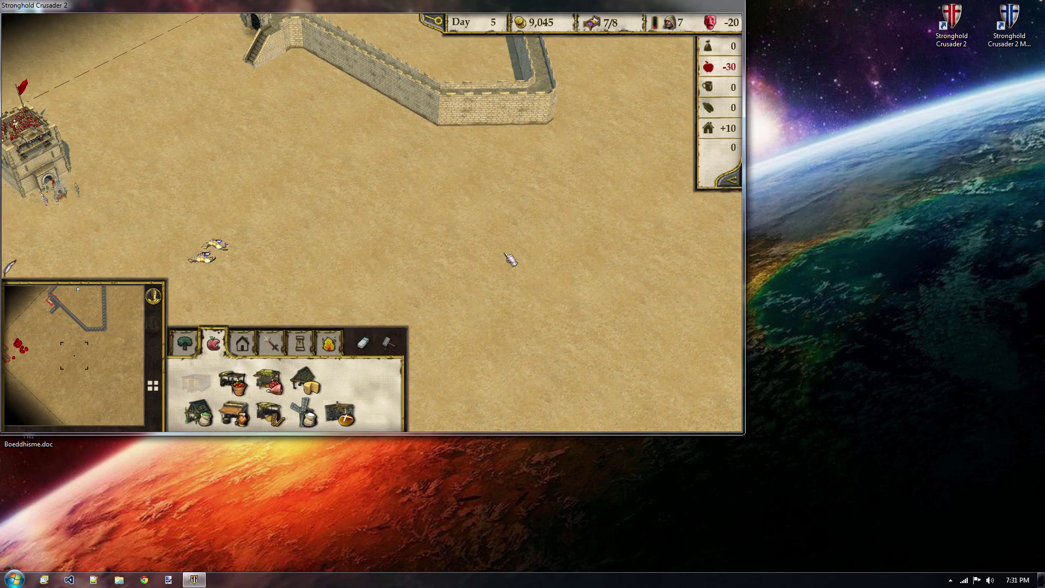
pyautogui.press('s')
pyautogui.press('w')
pyautogui.moveTo(506, 254); pyautogui.dragTo(544, 262, button='middle')
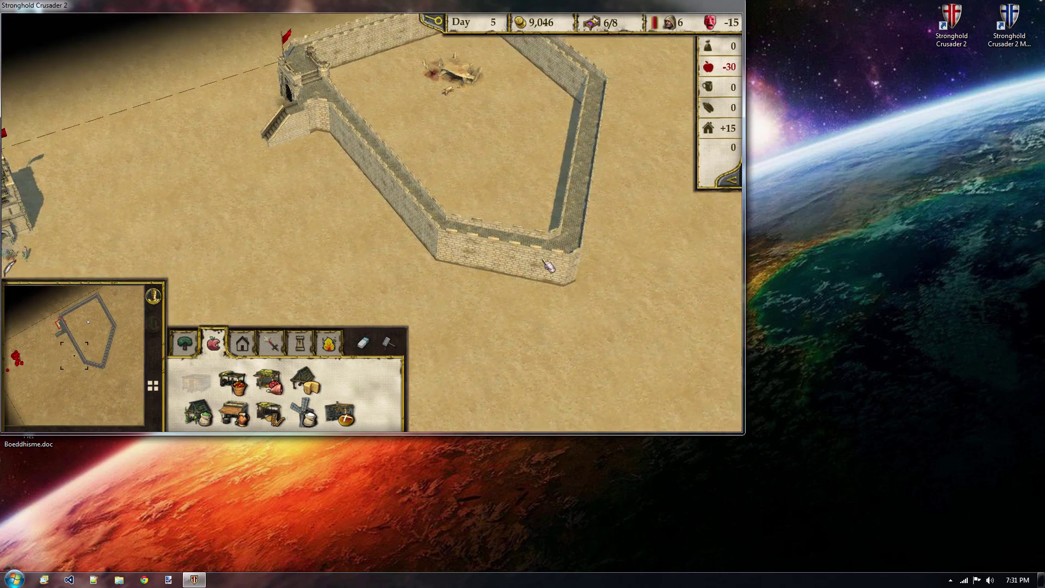
# Watch the ground between the keep and the walled enclosure for another scripted enemy wave.
pyautogui.press('Left')
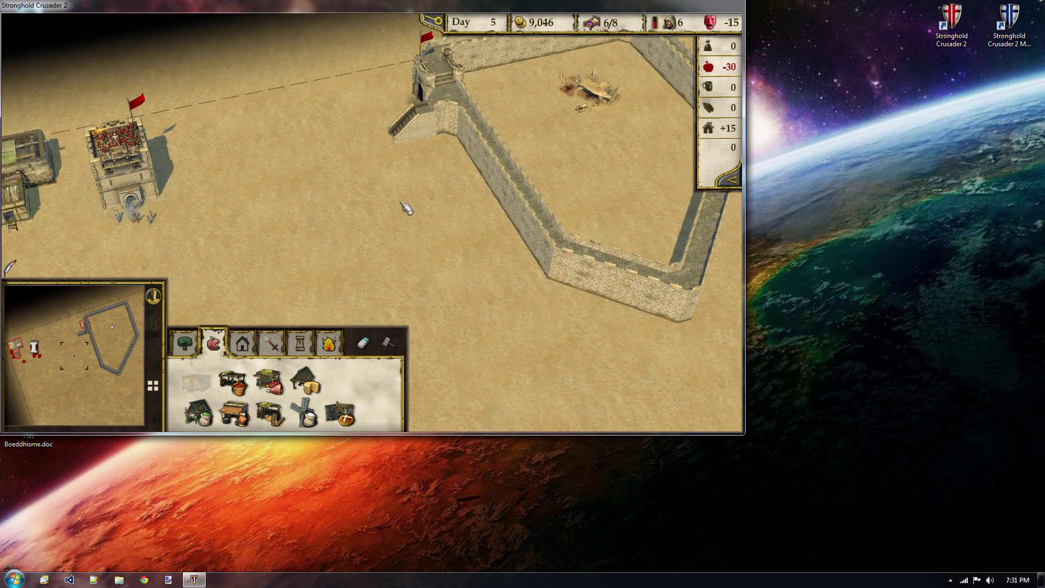
pyautogui.press('Left')
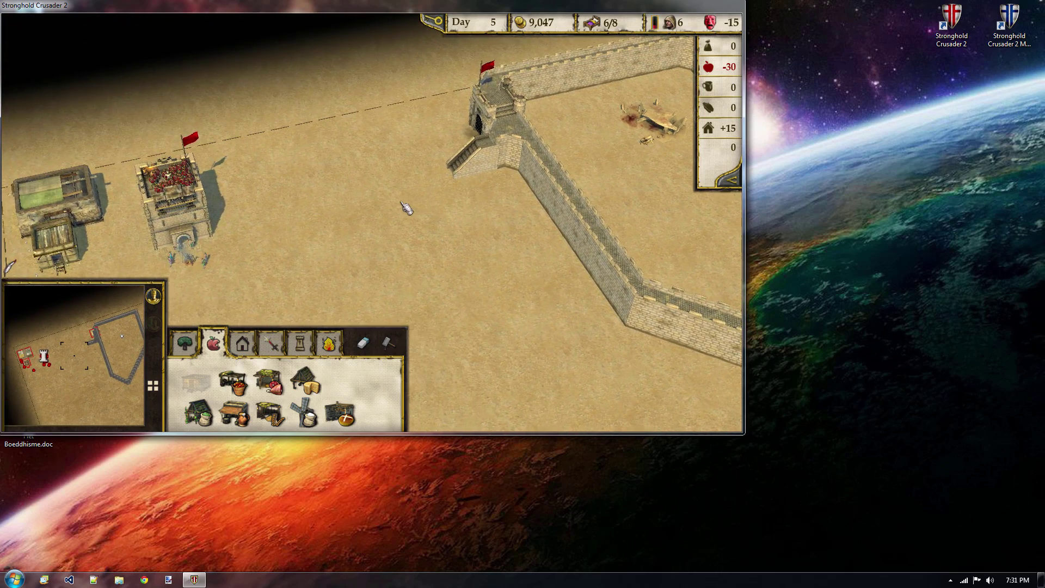
pyautogui.press('s')
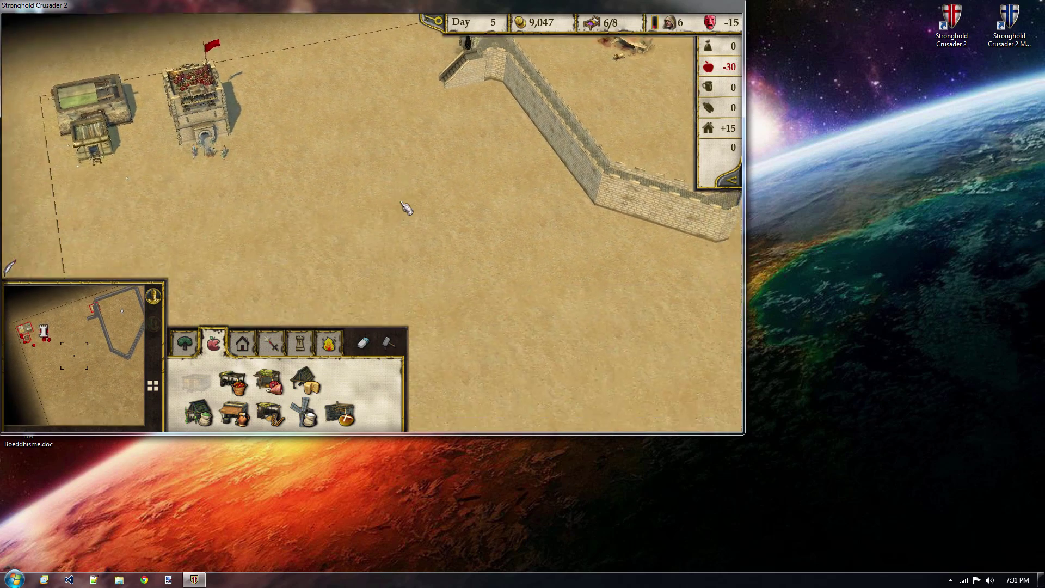
pyautogui.moveTo(402, 202); pyautogui.dragTo(440, 207, button='middle')
pyautogui.press('w')
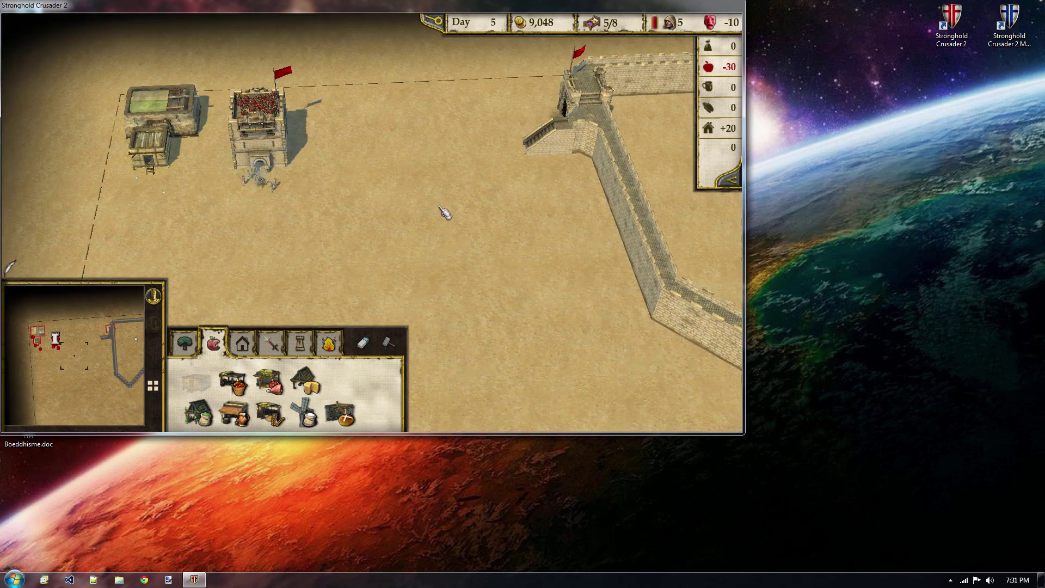
pyautogui.press('Right')
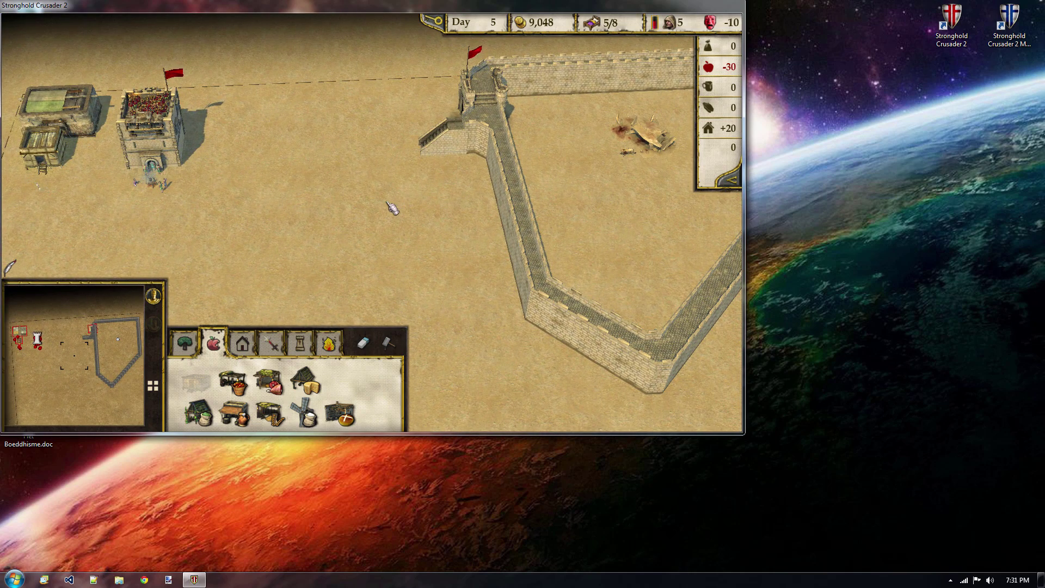
pyautogui.press('a')
pyautogui.press('d')
pyautogui.press('a')
pyautogui.press('s')
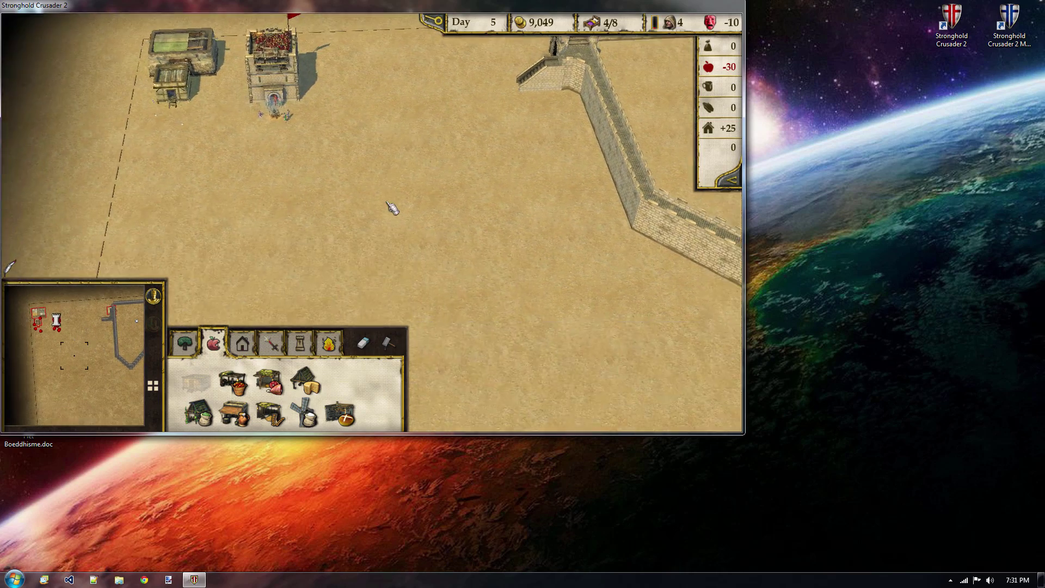
pyautogui.press('Right')
pyautogui.press('Up')
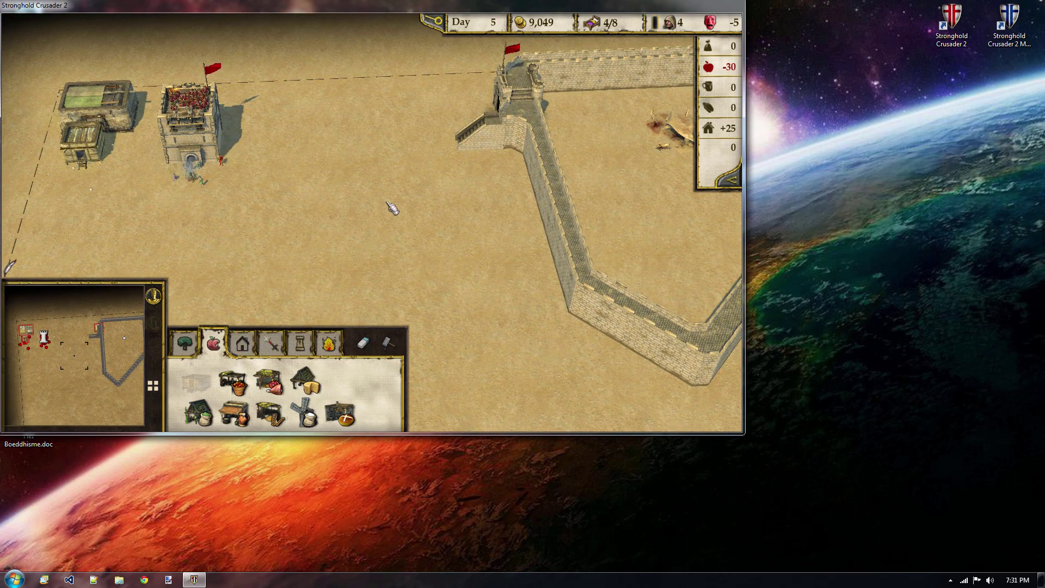
pyautogui.press('Down')
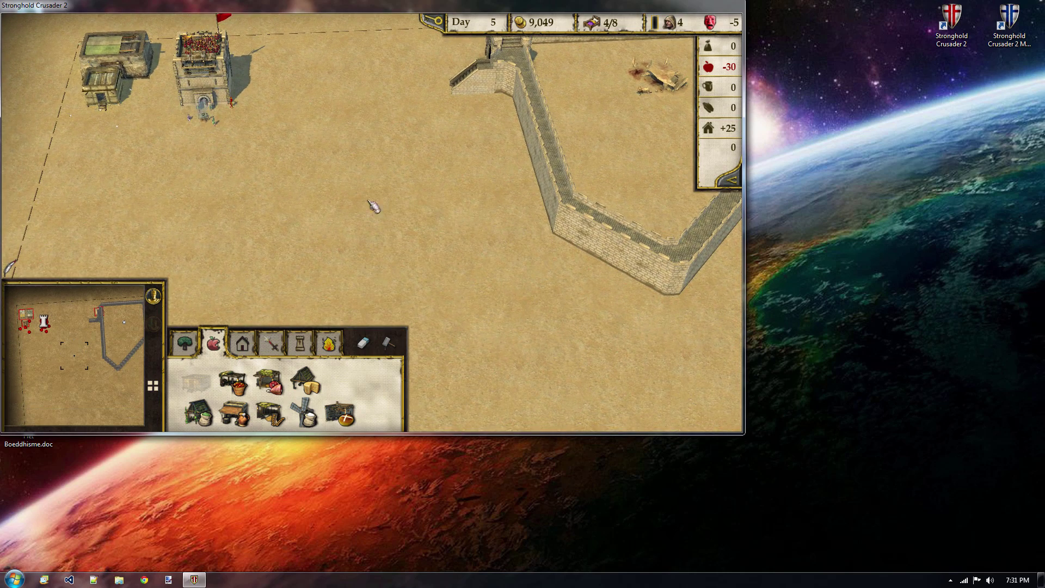
pyautogui.press('Left')
pyautogui.press('Up')
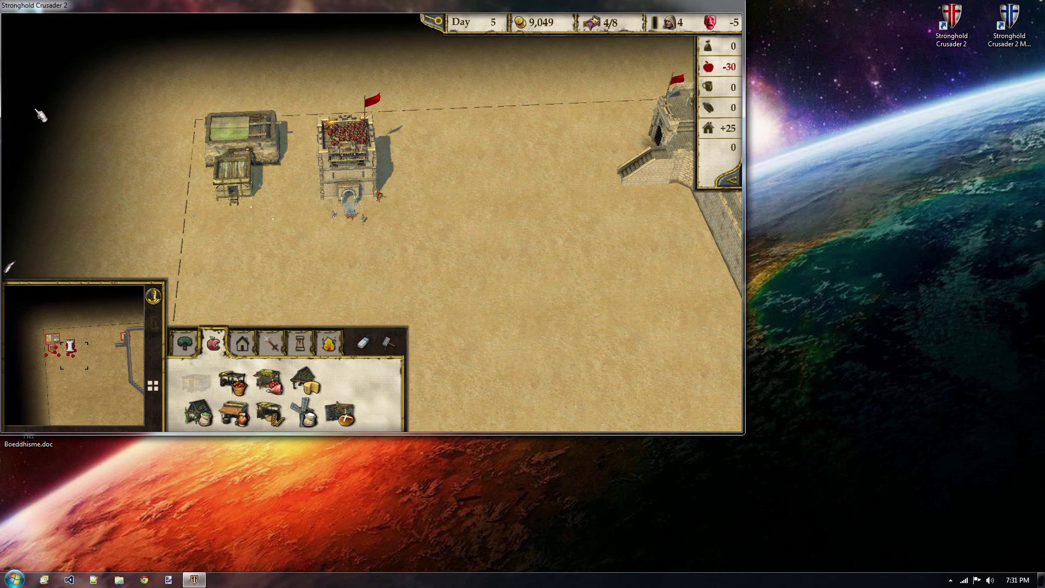
pyautogui.press('Left')
pyautogui.press('Up')
pyautogui.press('Right')
pyautogui.press('Down')
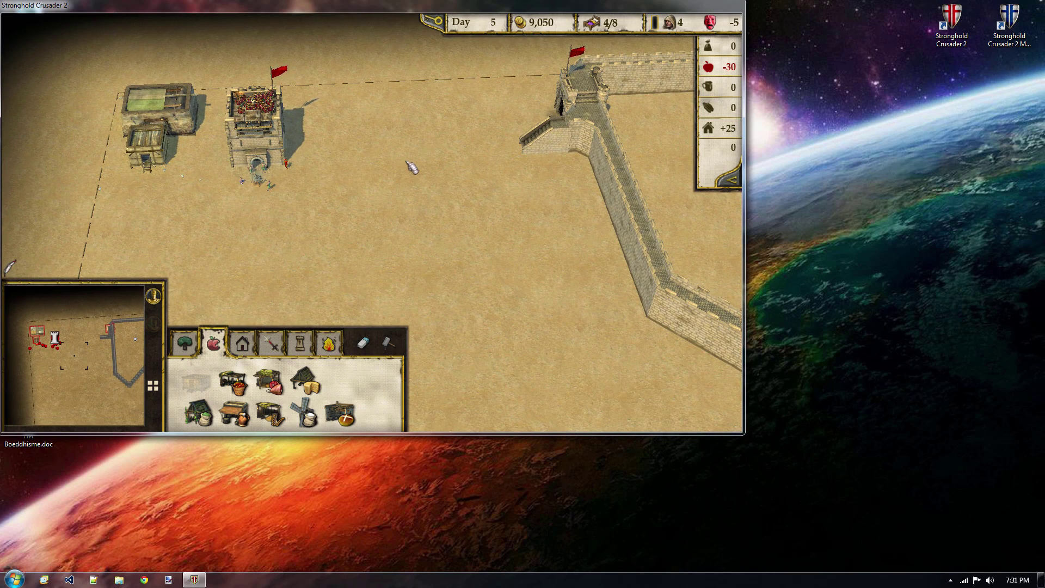
pyautogui.press('Right')
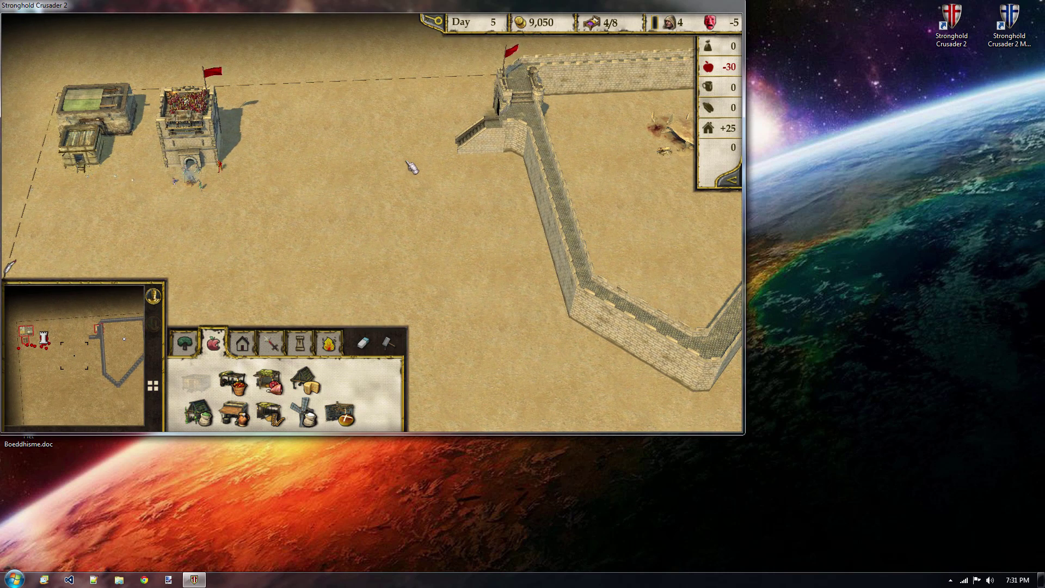
pyautogui.press('Down')
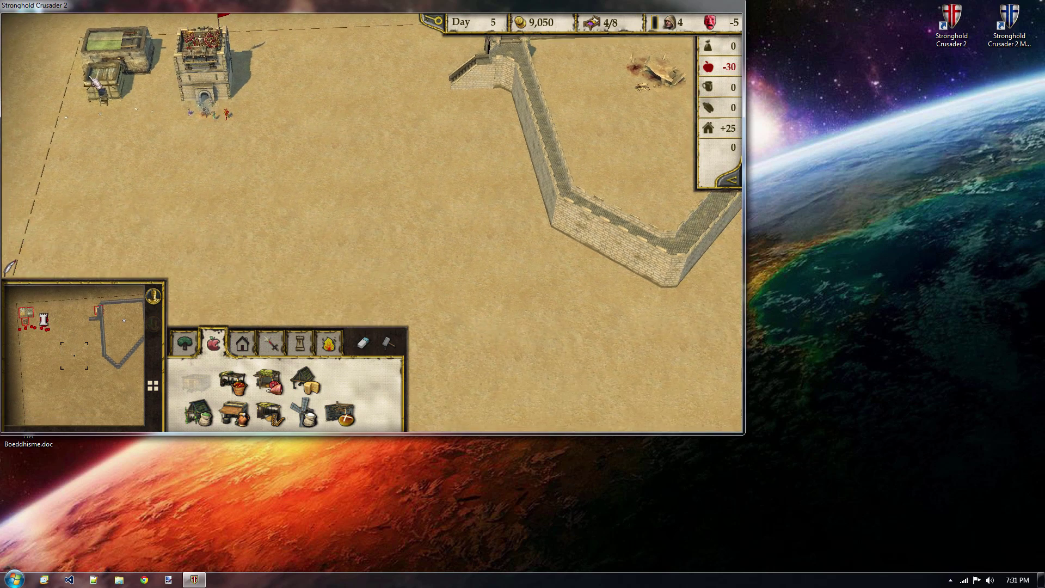
pyautogui.press('Up')
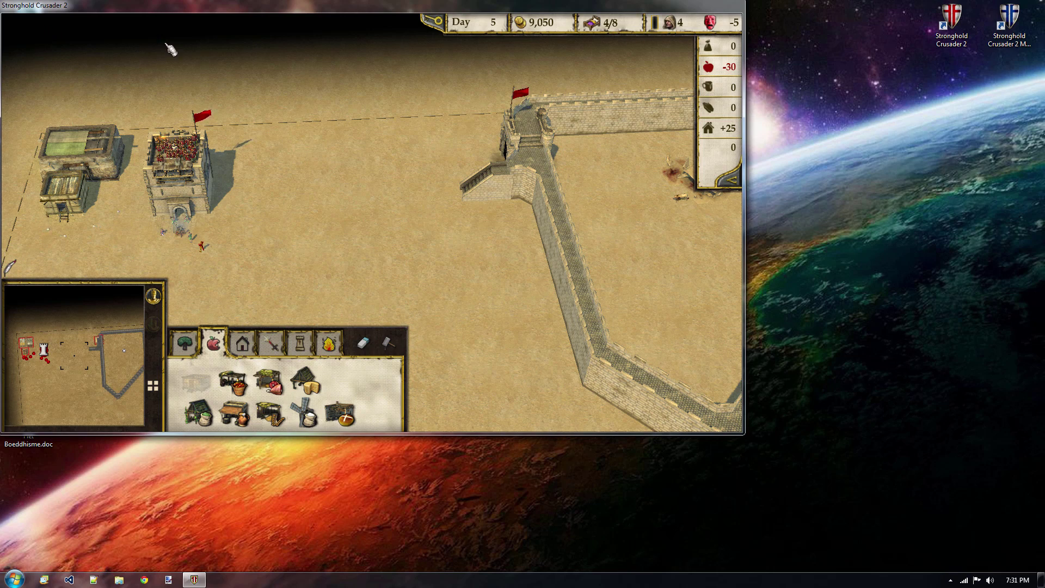
pyautogui.press('Down')
pyautogui.press('Left')
pyautogui.press('Up')
# Check the archers on the keep's roof by area-selecting them, and clear the selection.
pyautogui.moveTo(283, 62); pyautogui.dragTo(434, 198)
pyautogui.rightClick(390, 182)
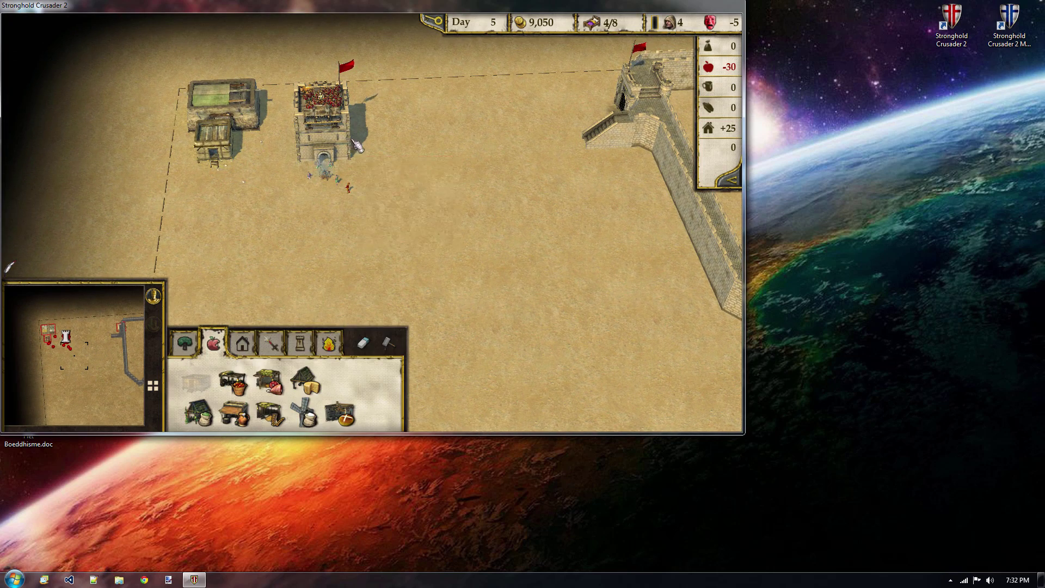
pyautogui.press('Right')
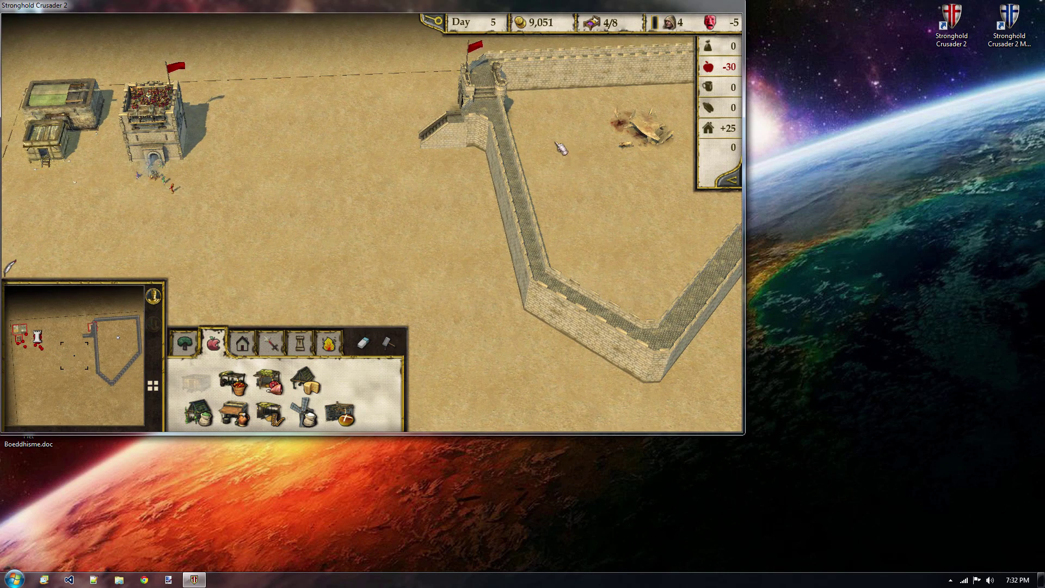
pyautogui.press('Up')
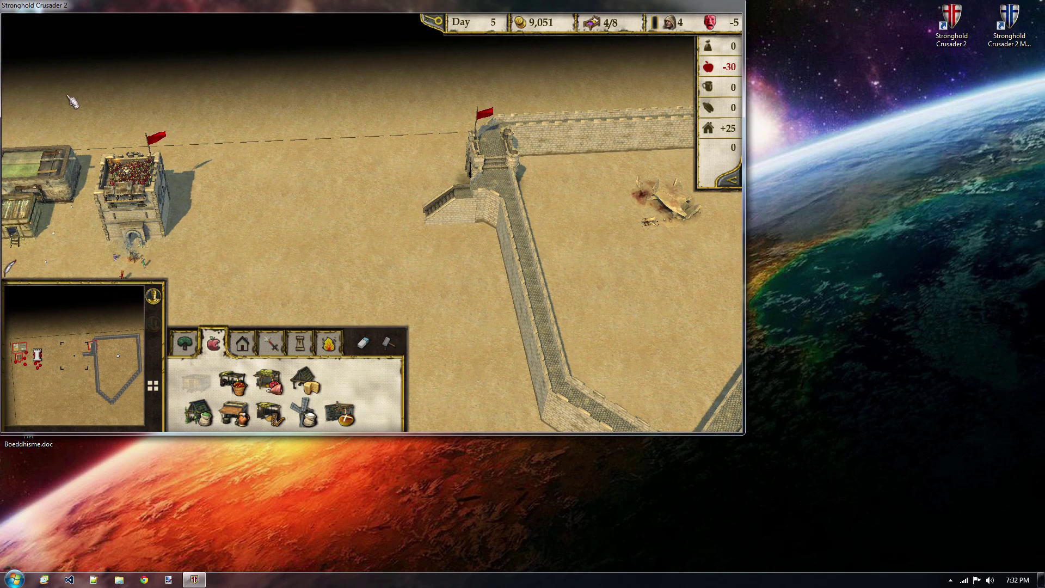
pyautogui.moveTo(67, 97)
pyautogui.mouseDown()
pyautogui.moveTo(210, 224)
pyautogui.moveTo(78, 91)
pyautogui.mouseUp()
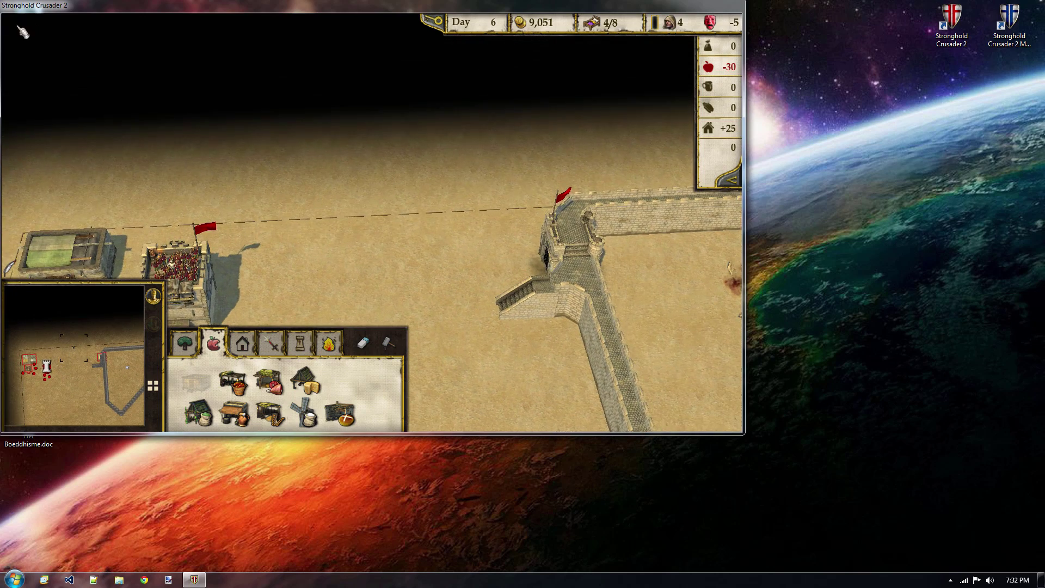
pyautogui.scroll(-3, 291, 102)
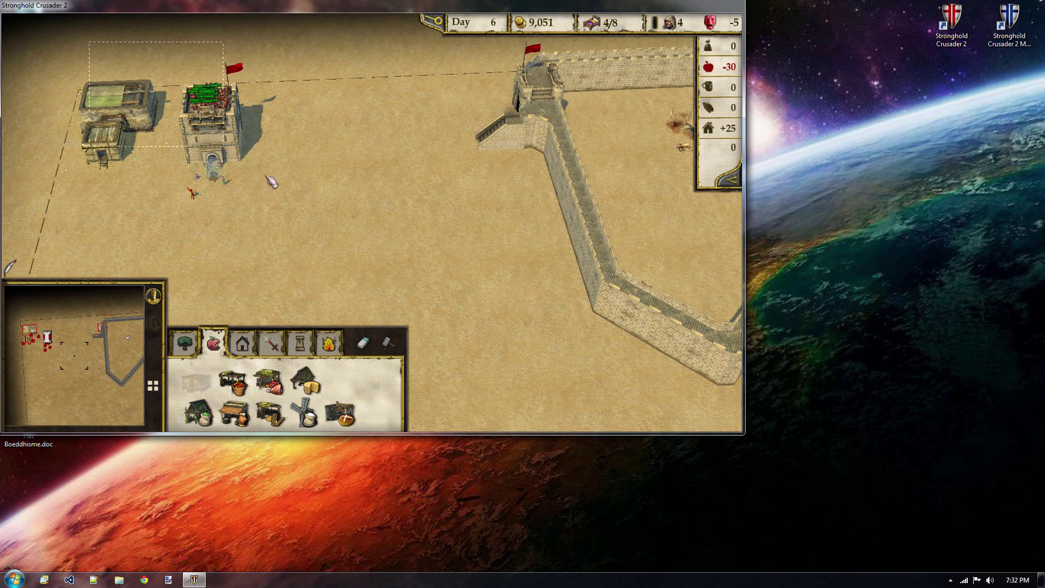
pyautogui.moveTo(265, 176); pyautogui.dragTo(271, 177)
pyautogui.click(319, 182)
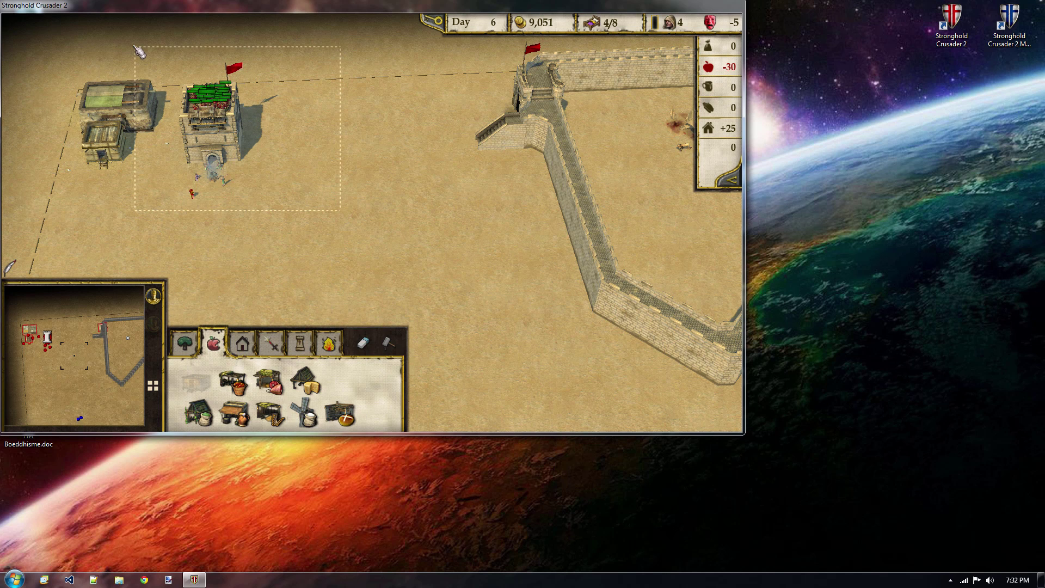
pyautogui.moveTo(135, 47); pyautogui.dragTo(363, 171)
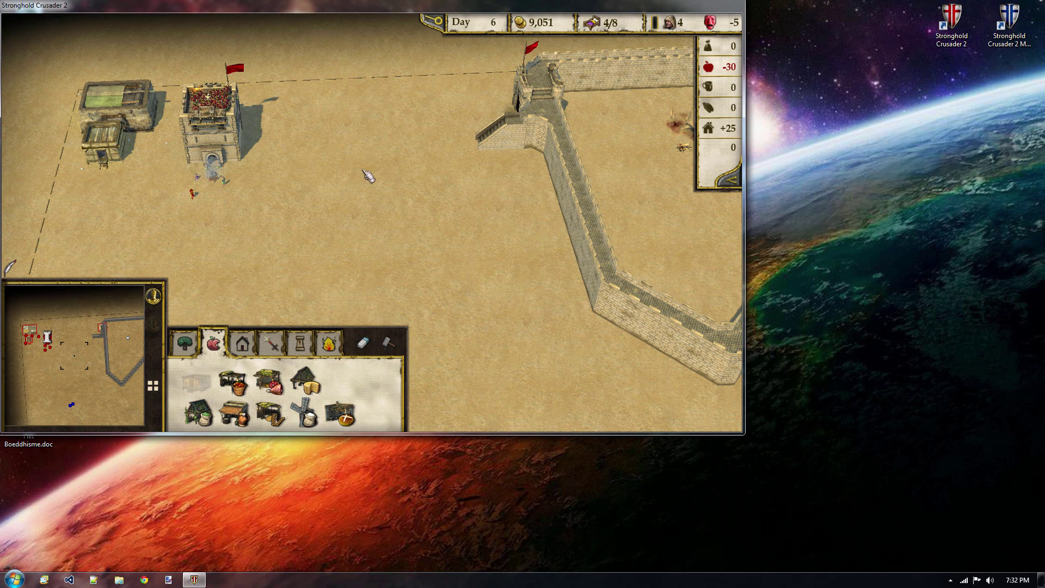
# Follow the newly arrived pair of enemy riders towards the keep and observe the rooftop archers' response.
pyautogui.press('s')
pyautogui.press('a')
pyautogui.press('w')
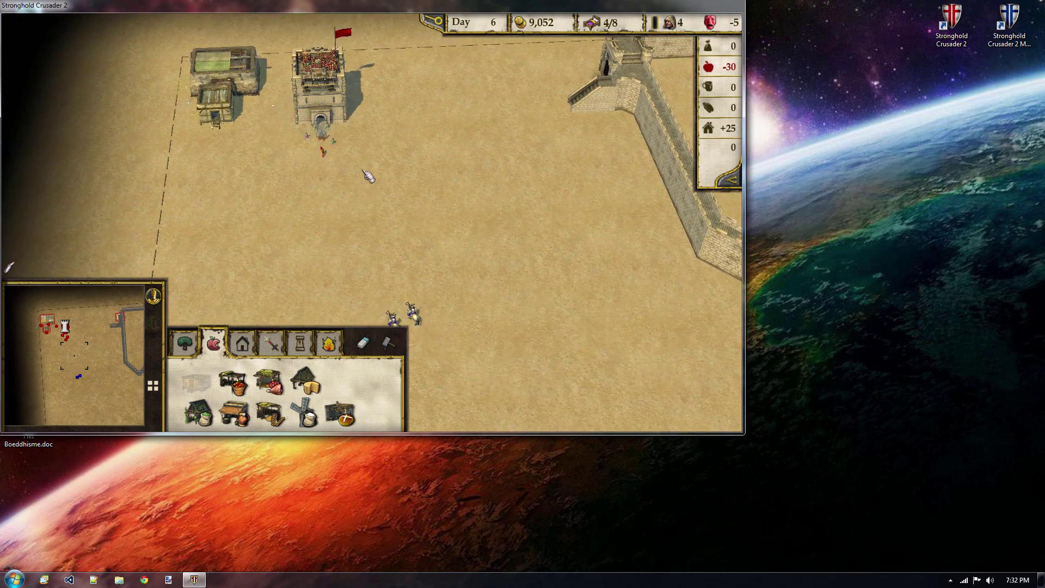
pyautogui.scroll(2, 364, 170)
pyautogui.press('w')
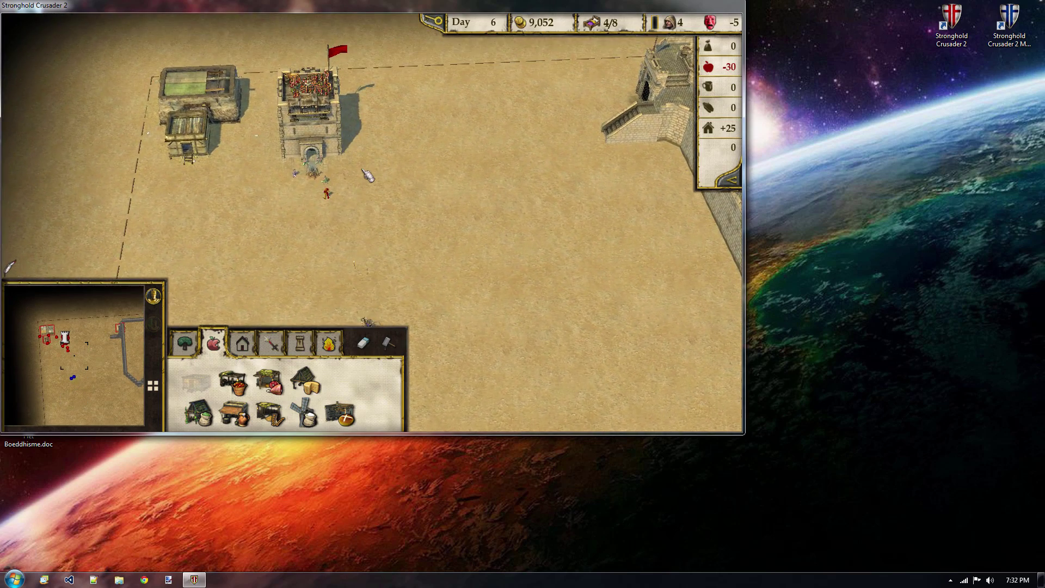
pyautogui.scroll(-2, 368, 176)
pyautogui.scroll(2, 368, 176)
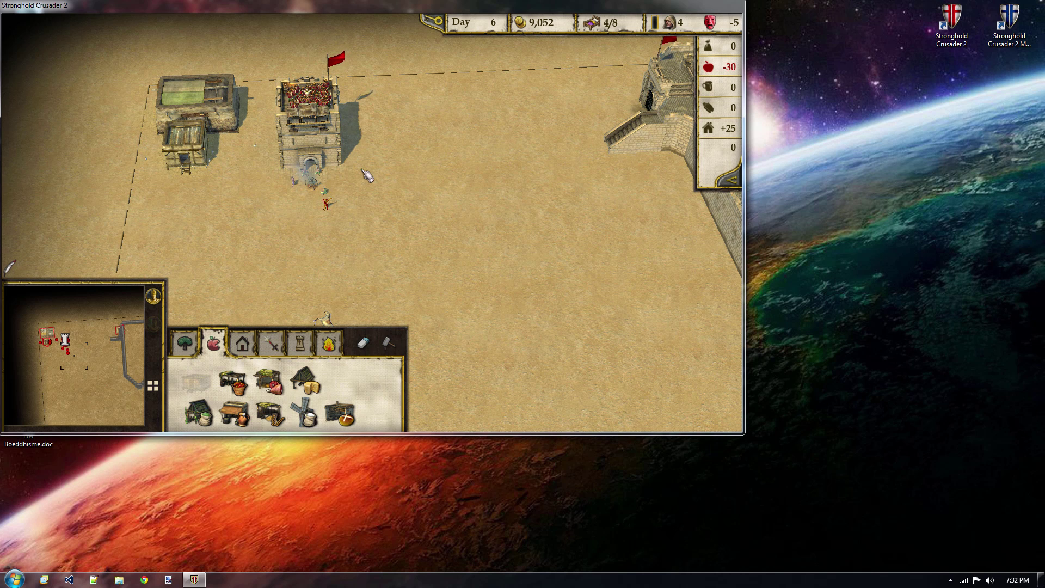
pyautogui.scroll(2, 369, 176)
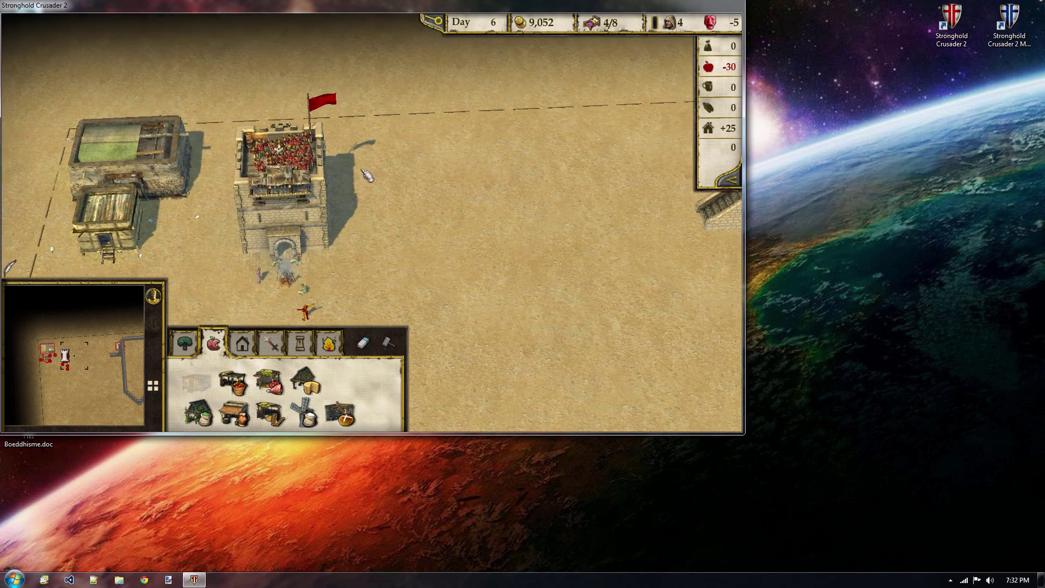